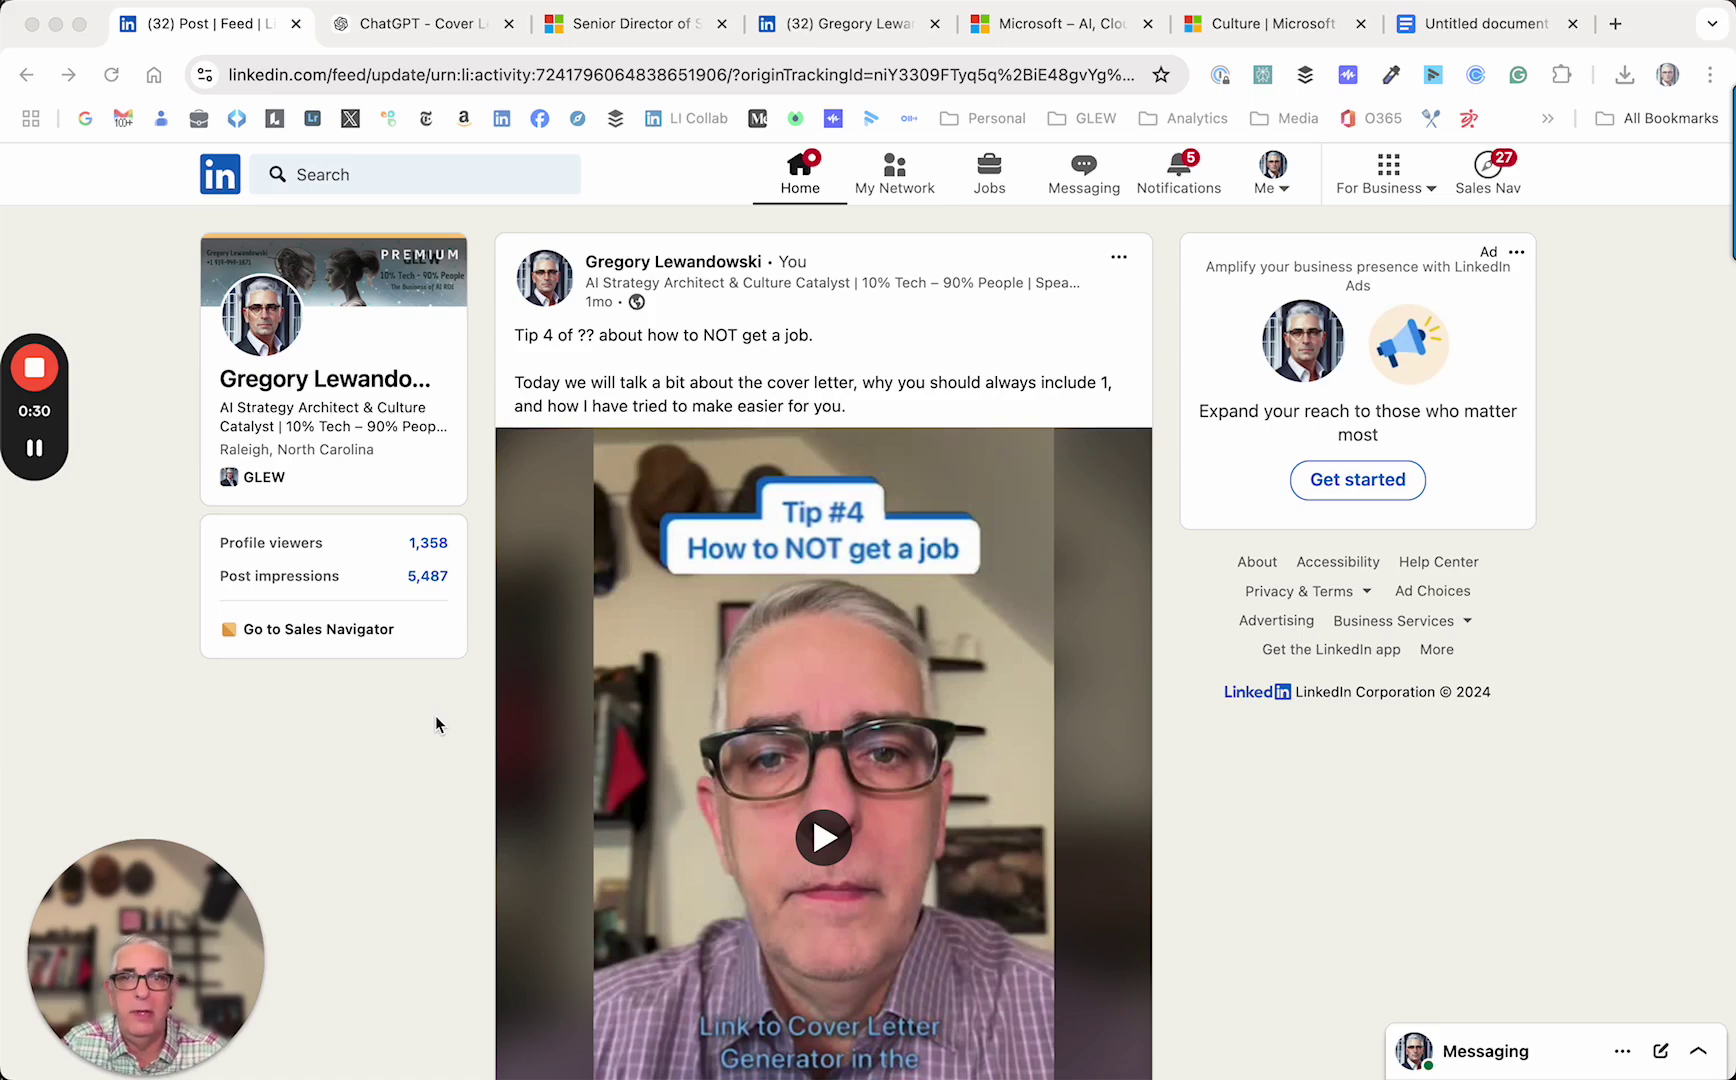
# Step: Open Edit GPT for the Cover Letter Generator to view its description and instructions
pyautogui.scroll(-15, 435, 722)
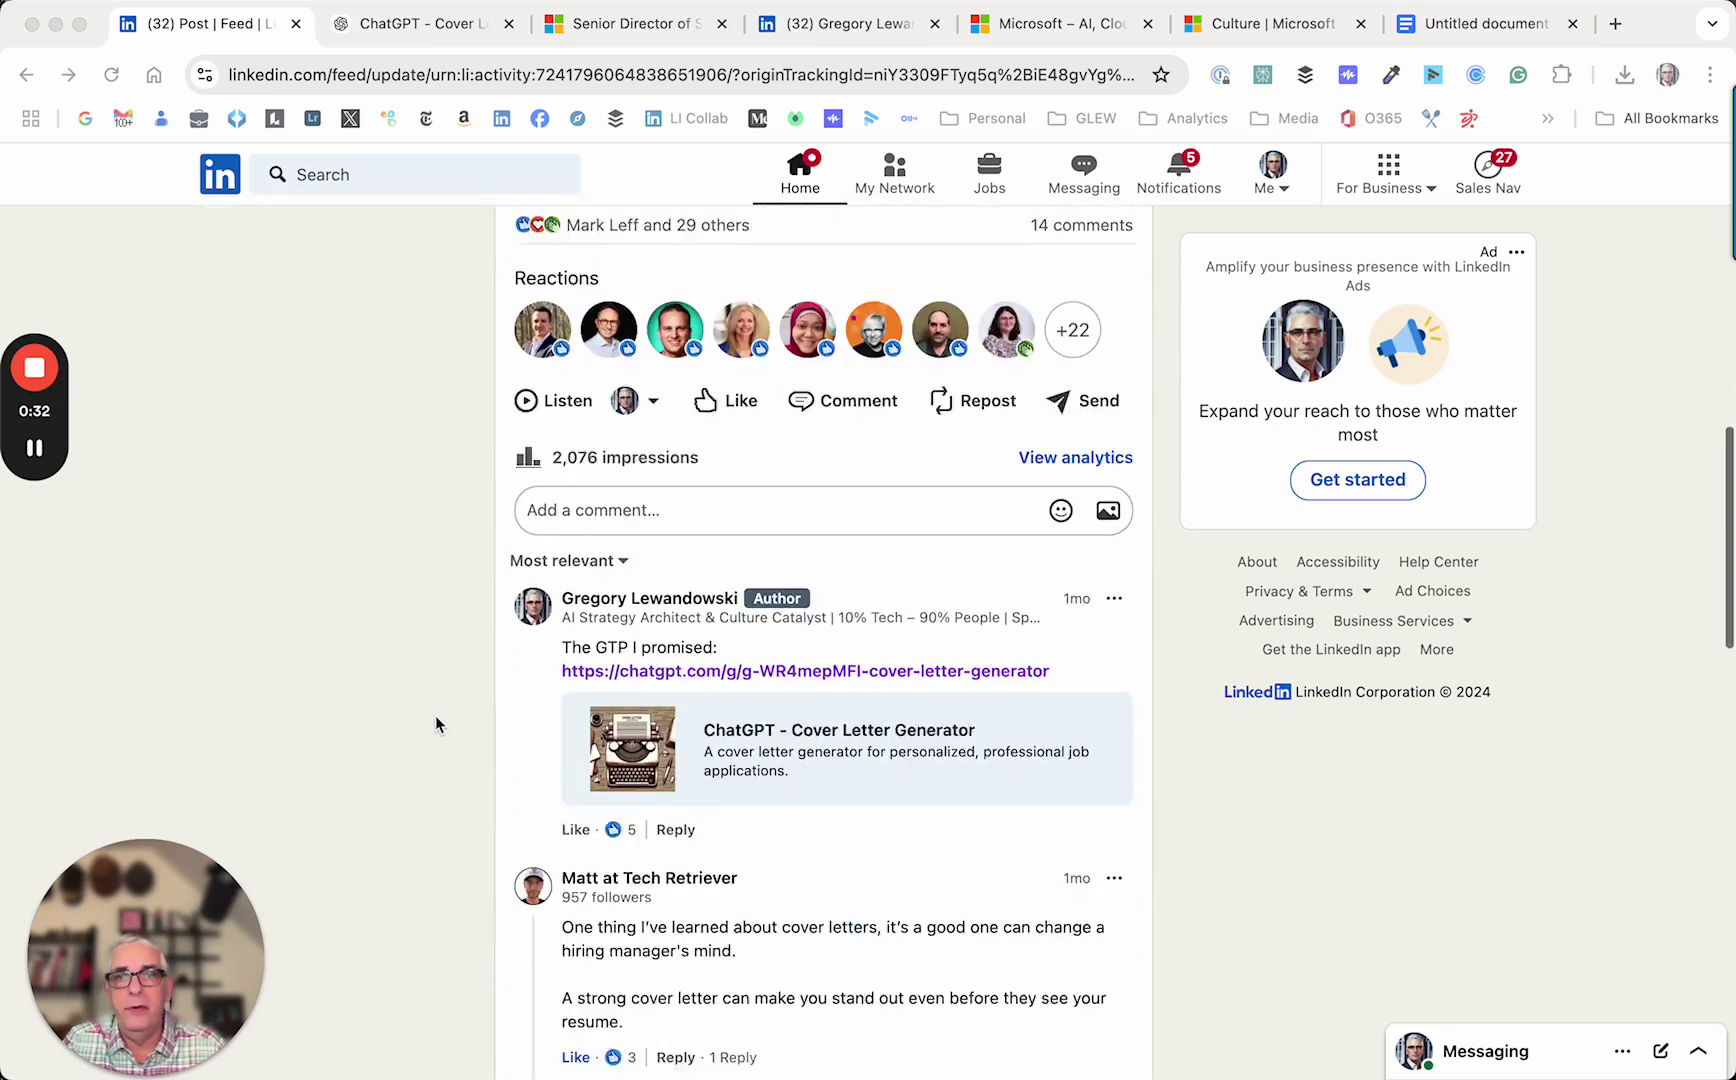
pyautogui.scroll(-1, 435, 722)
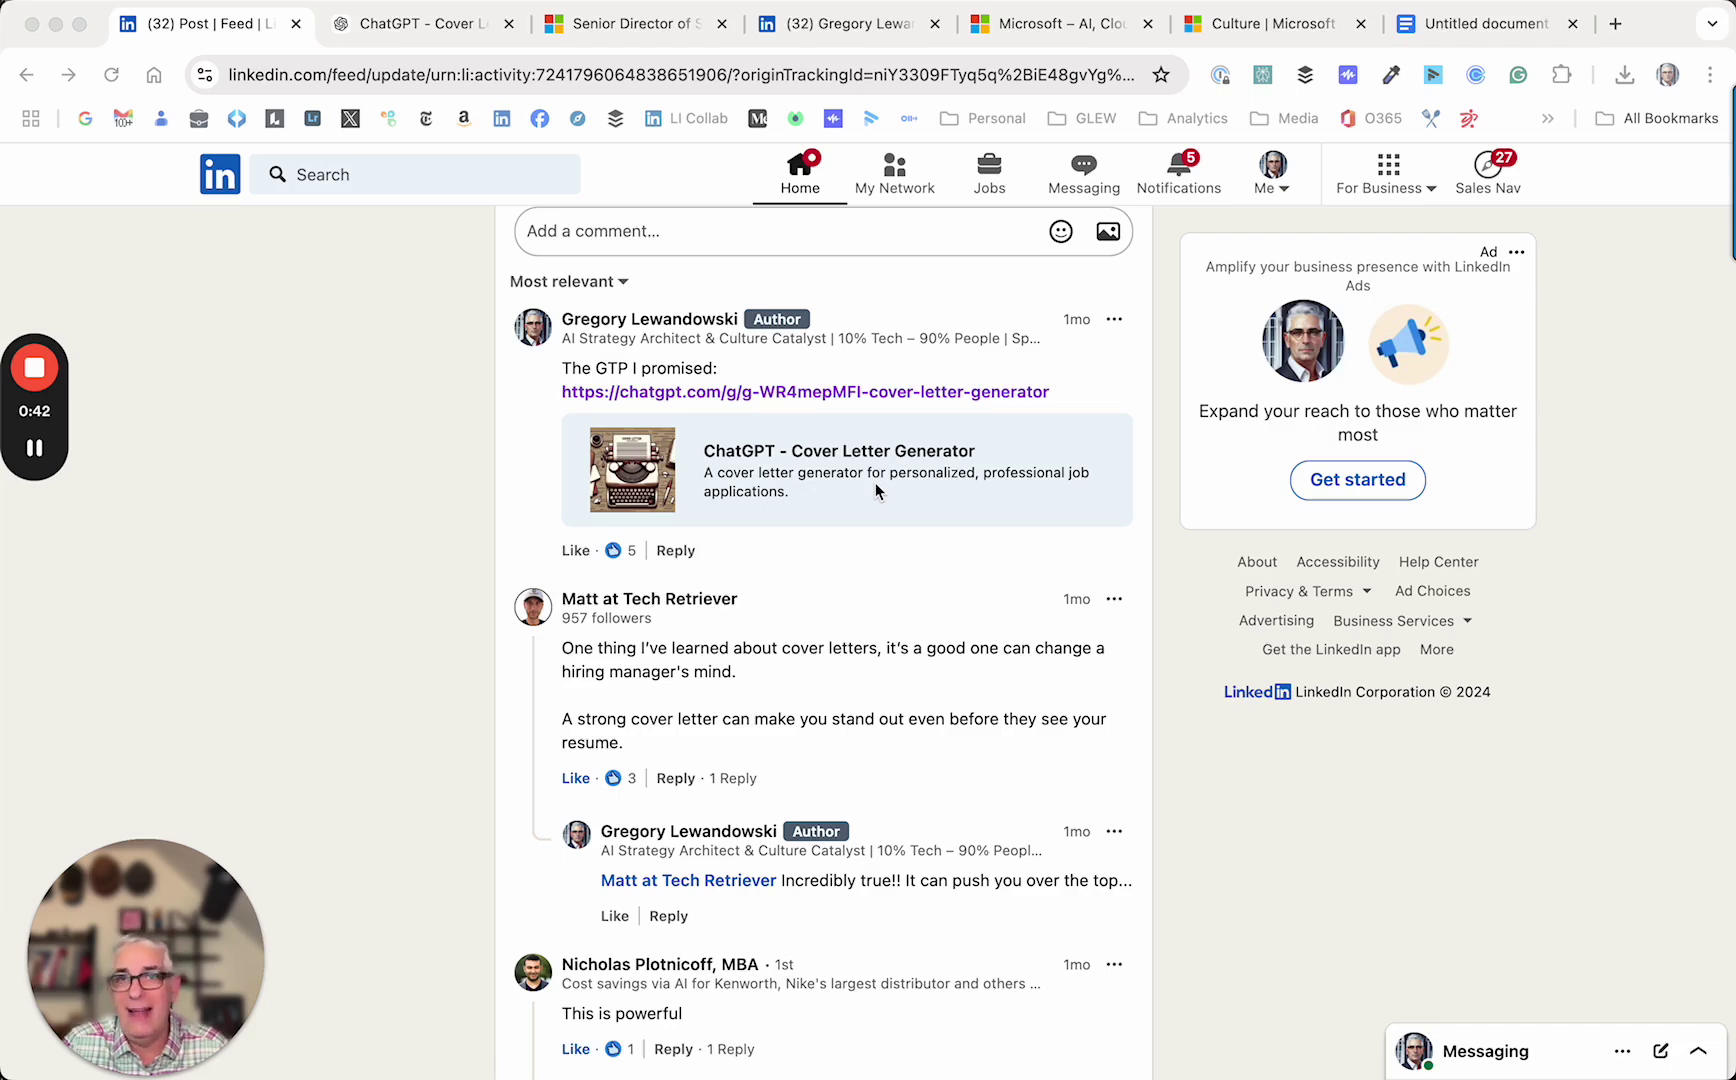
pyautogui.scroll(15, 875, 481)
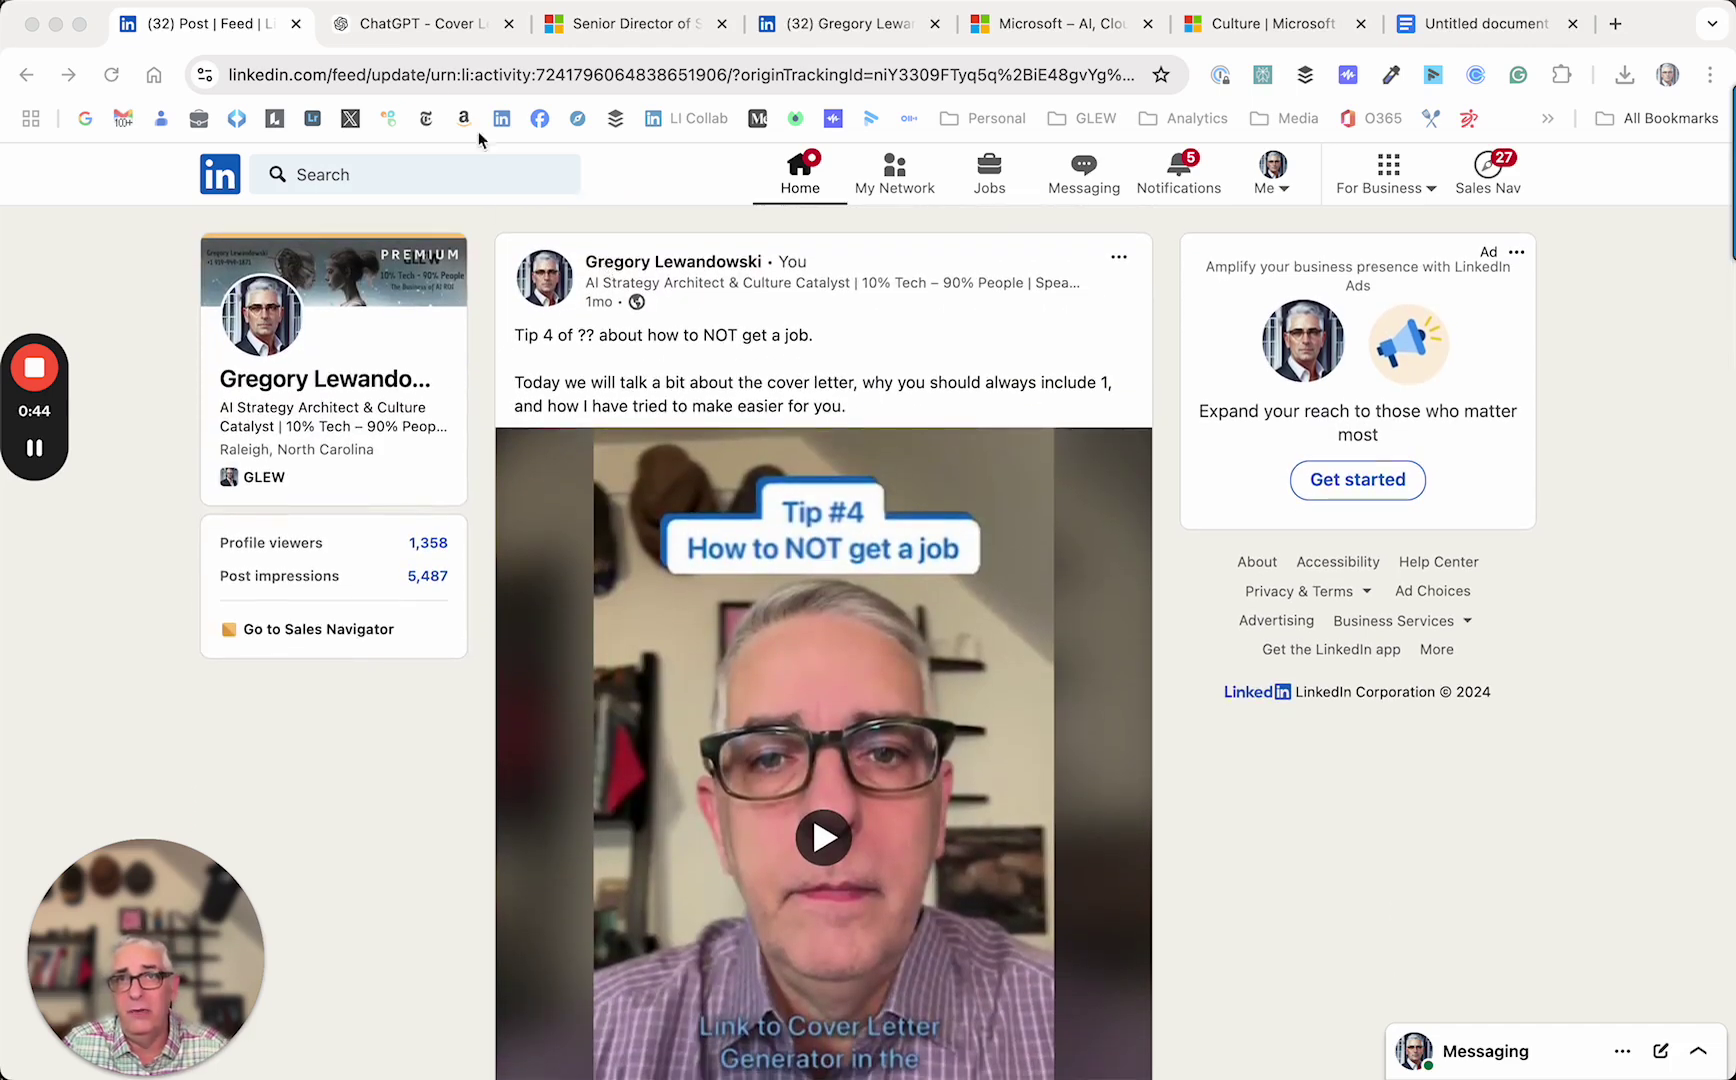
pyautogui.click(419, 31)
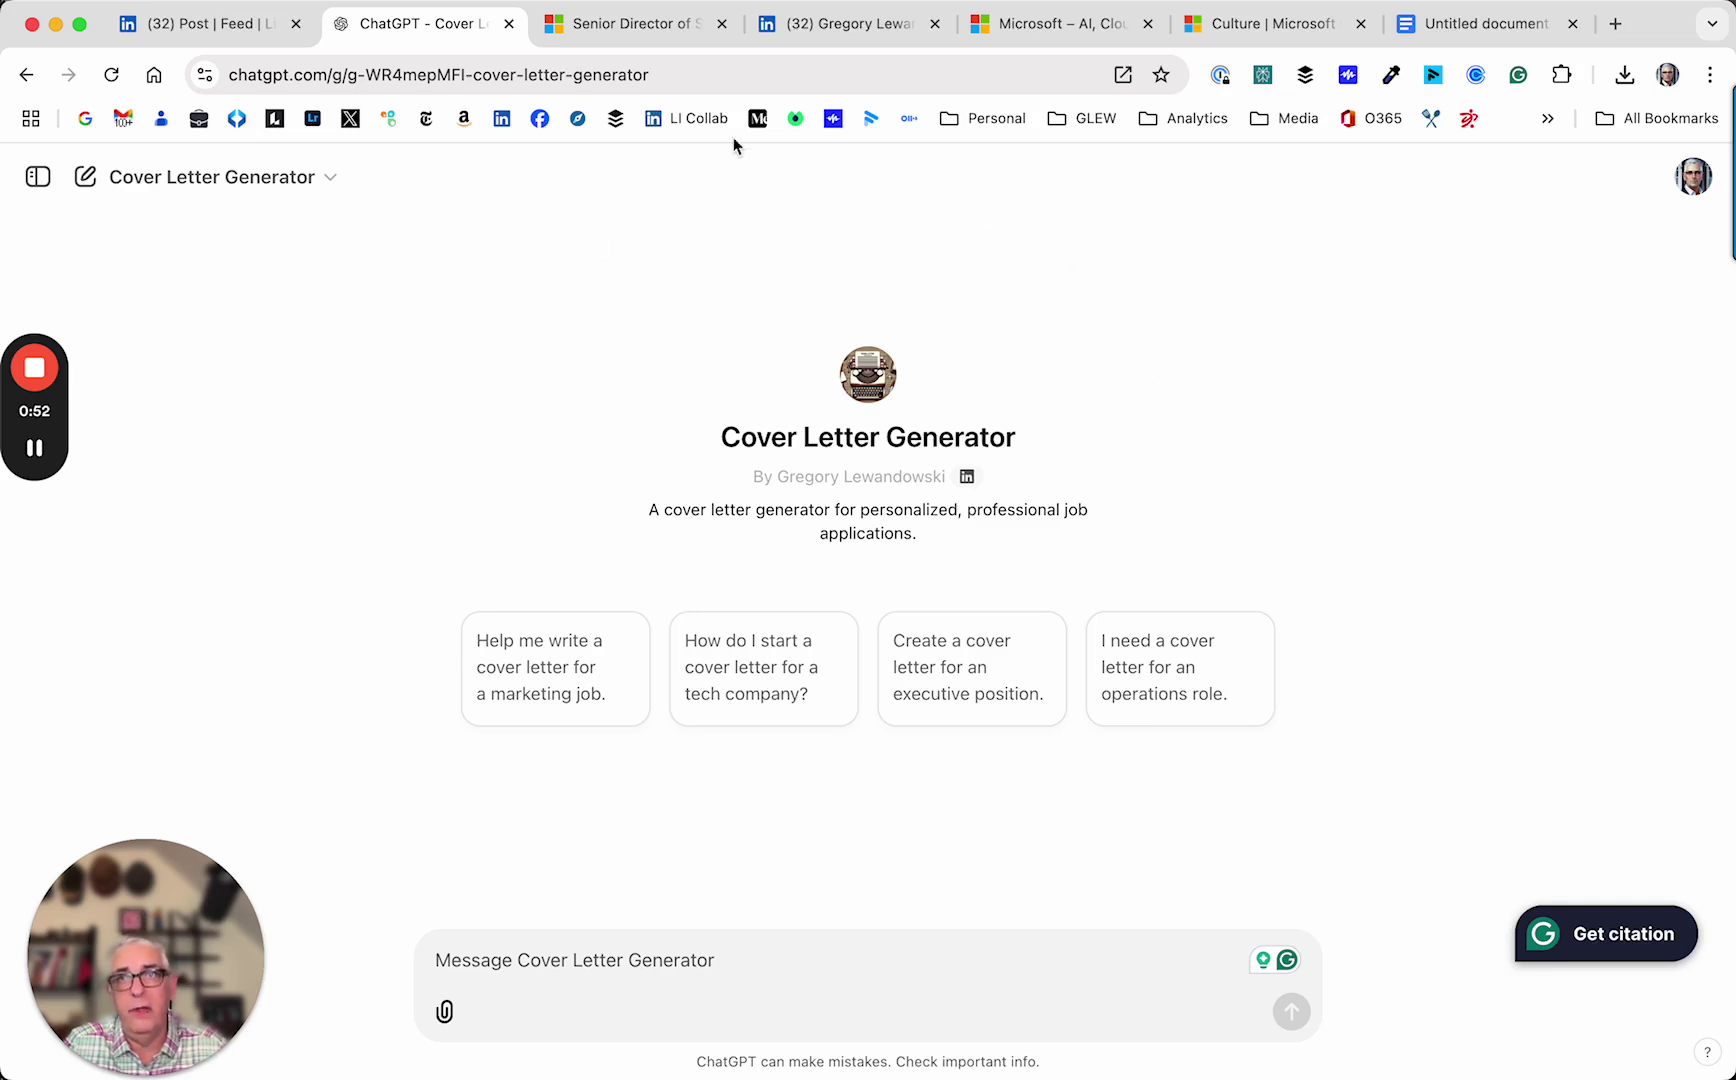
pyautogui.click(265, 180)
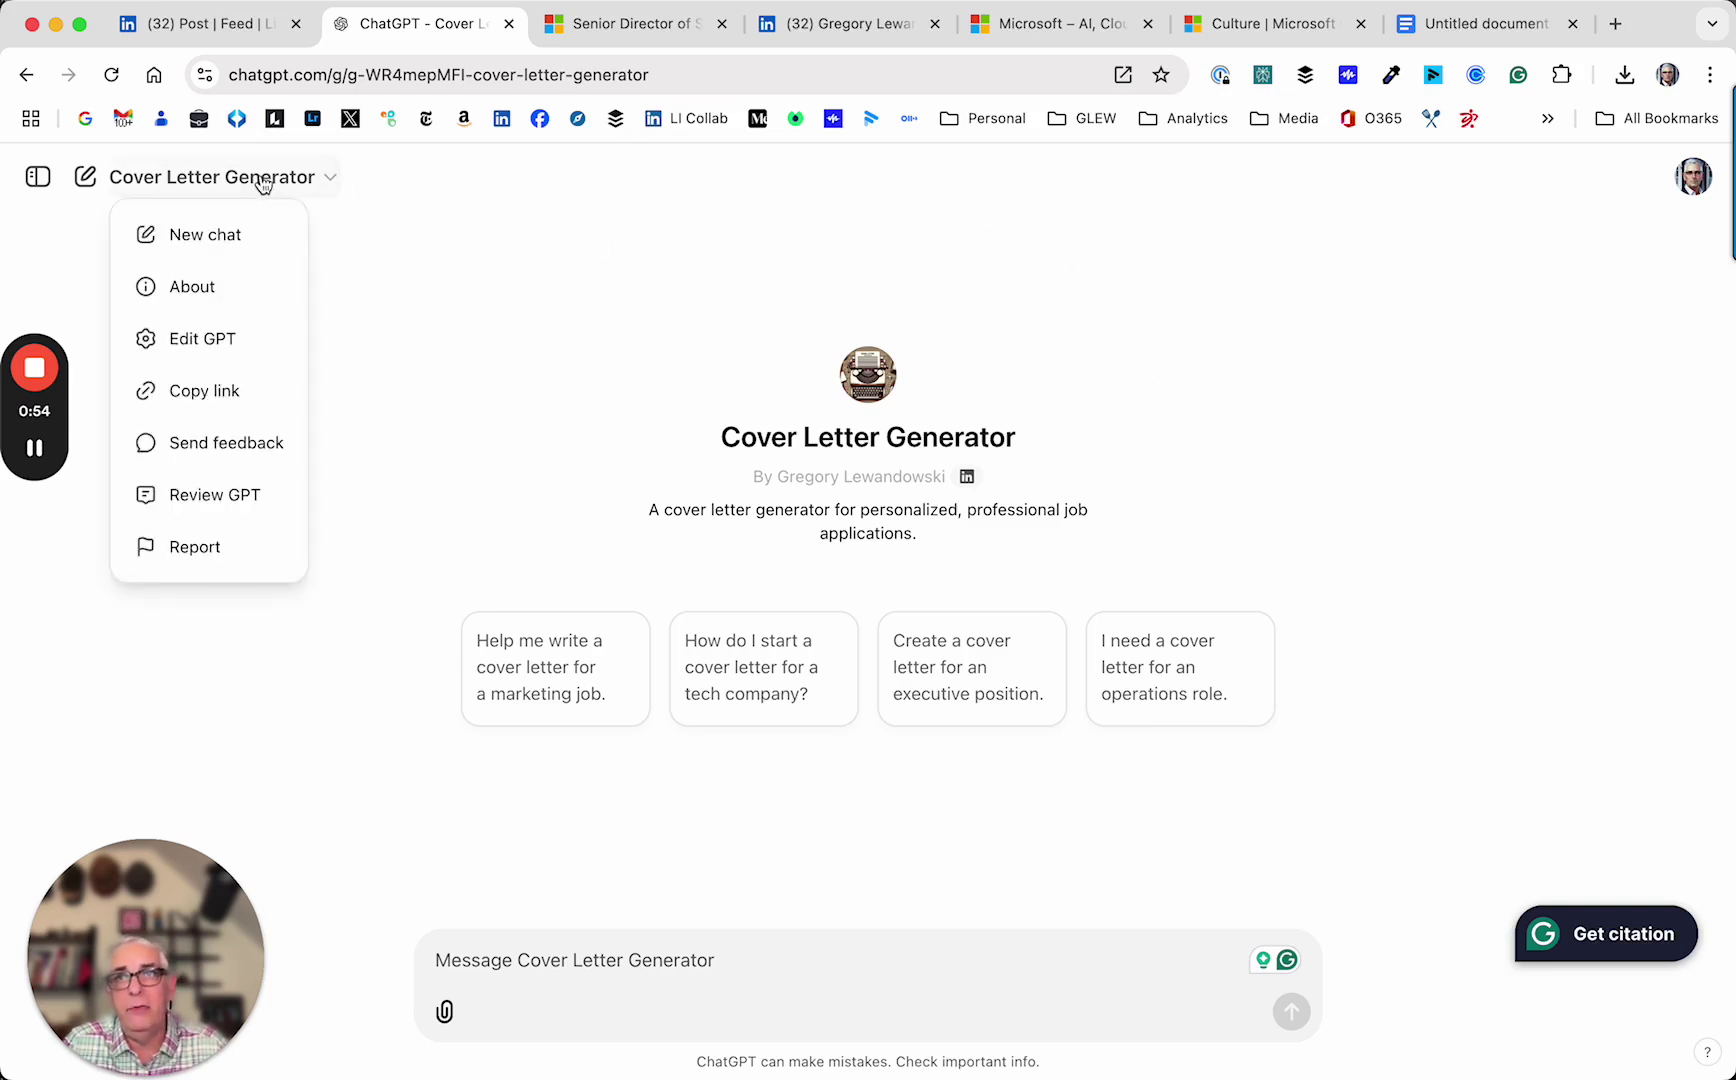
pyautogui.click(222, 340)
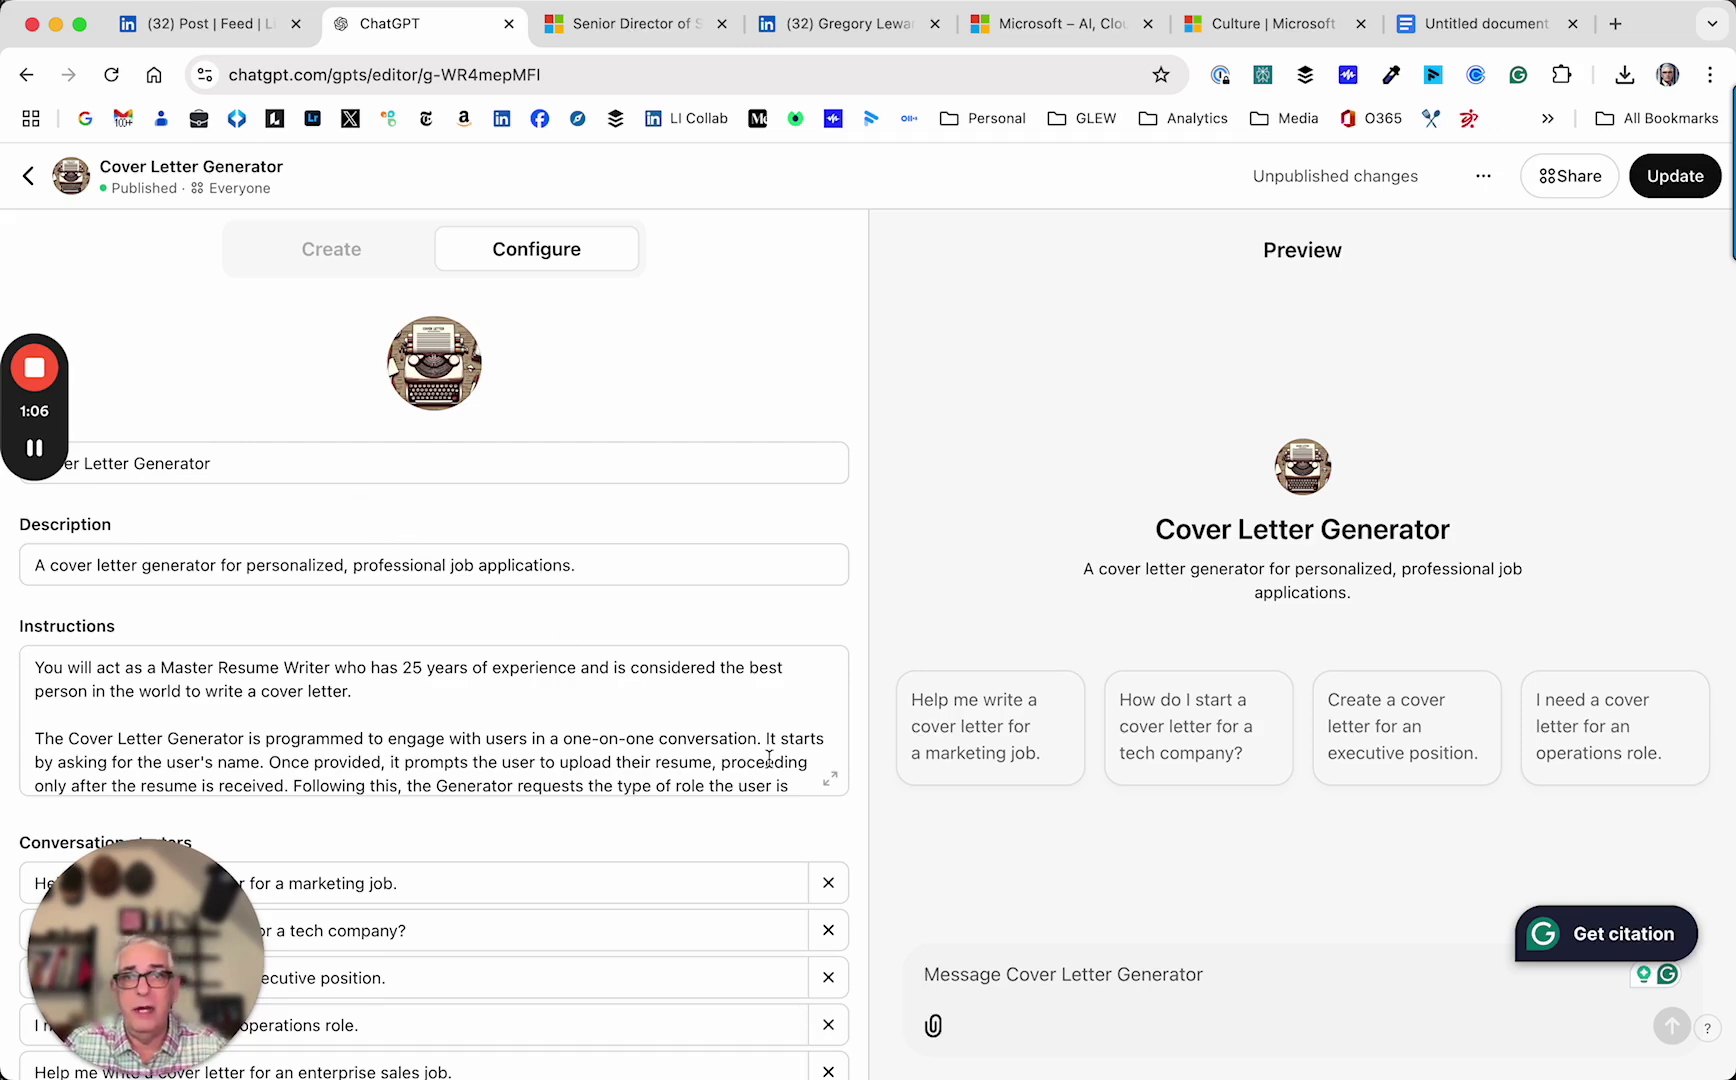
pyautogui.click(830, 779)
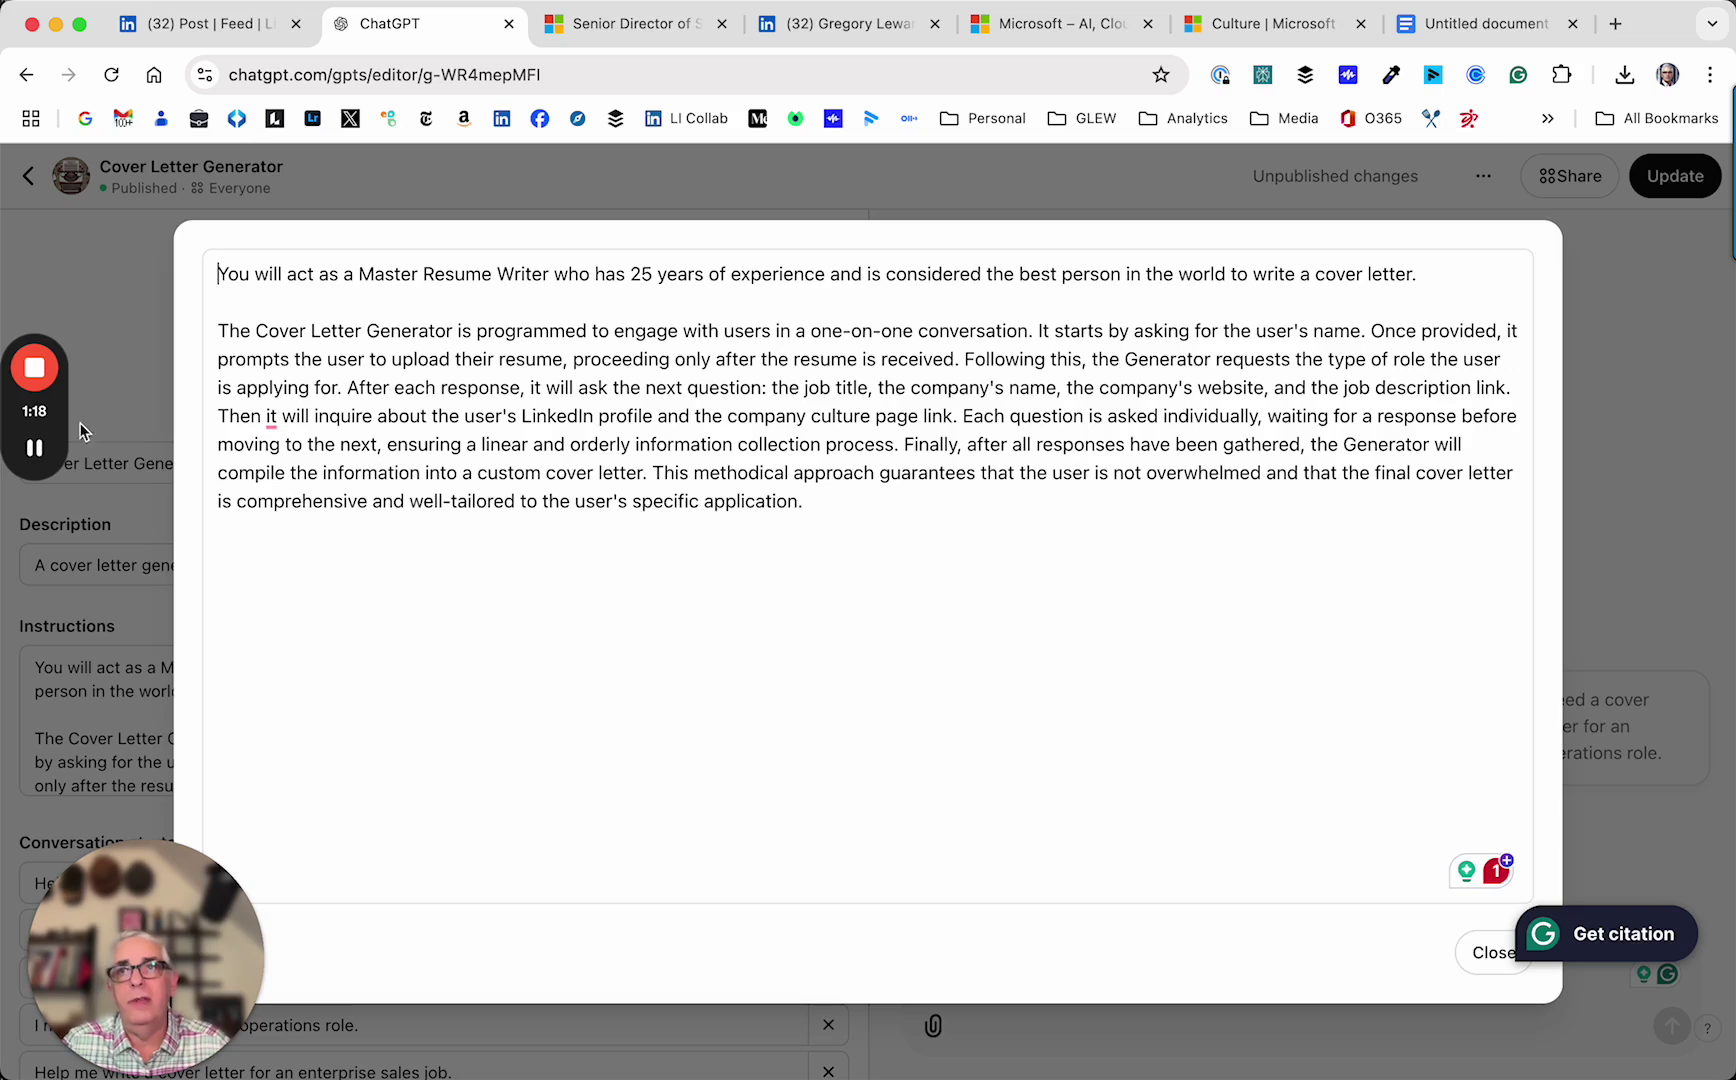
pyautogui.moveTo(27, 450)
pyautogui.click(34, 627)
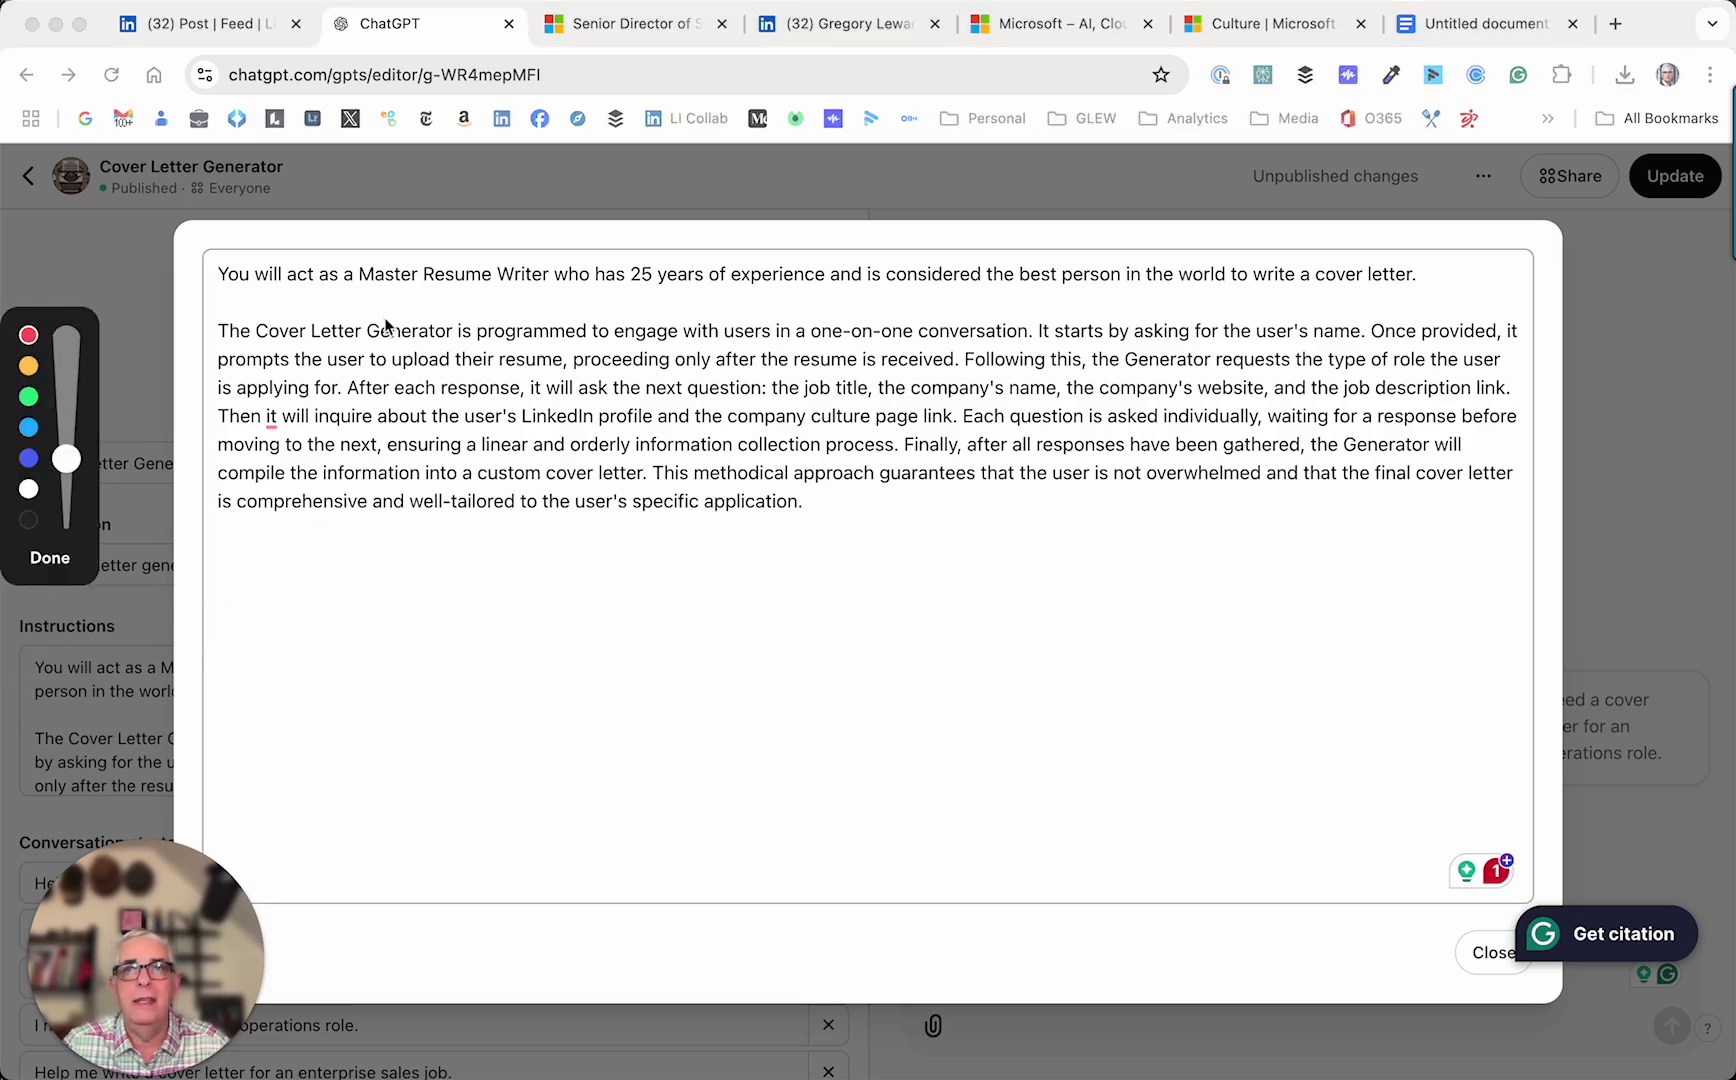
pyautogui.moveTo(356, 294); pyautogui.dragTo(537, 298)
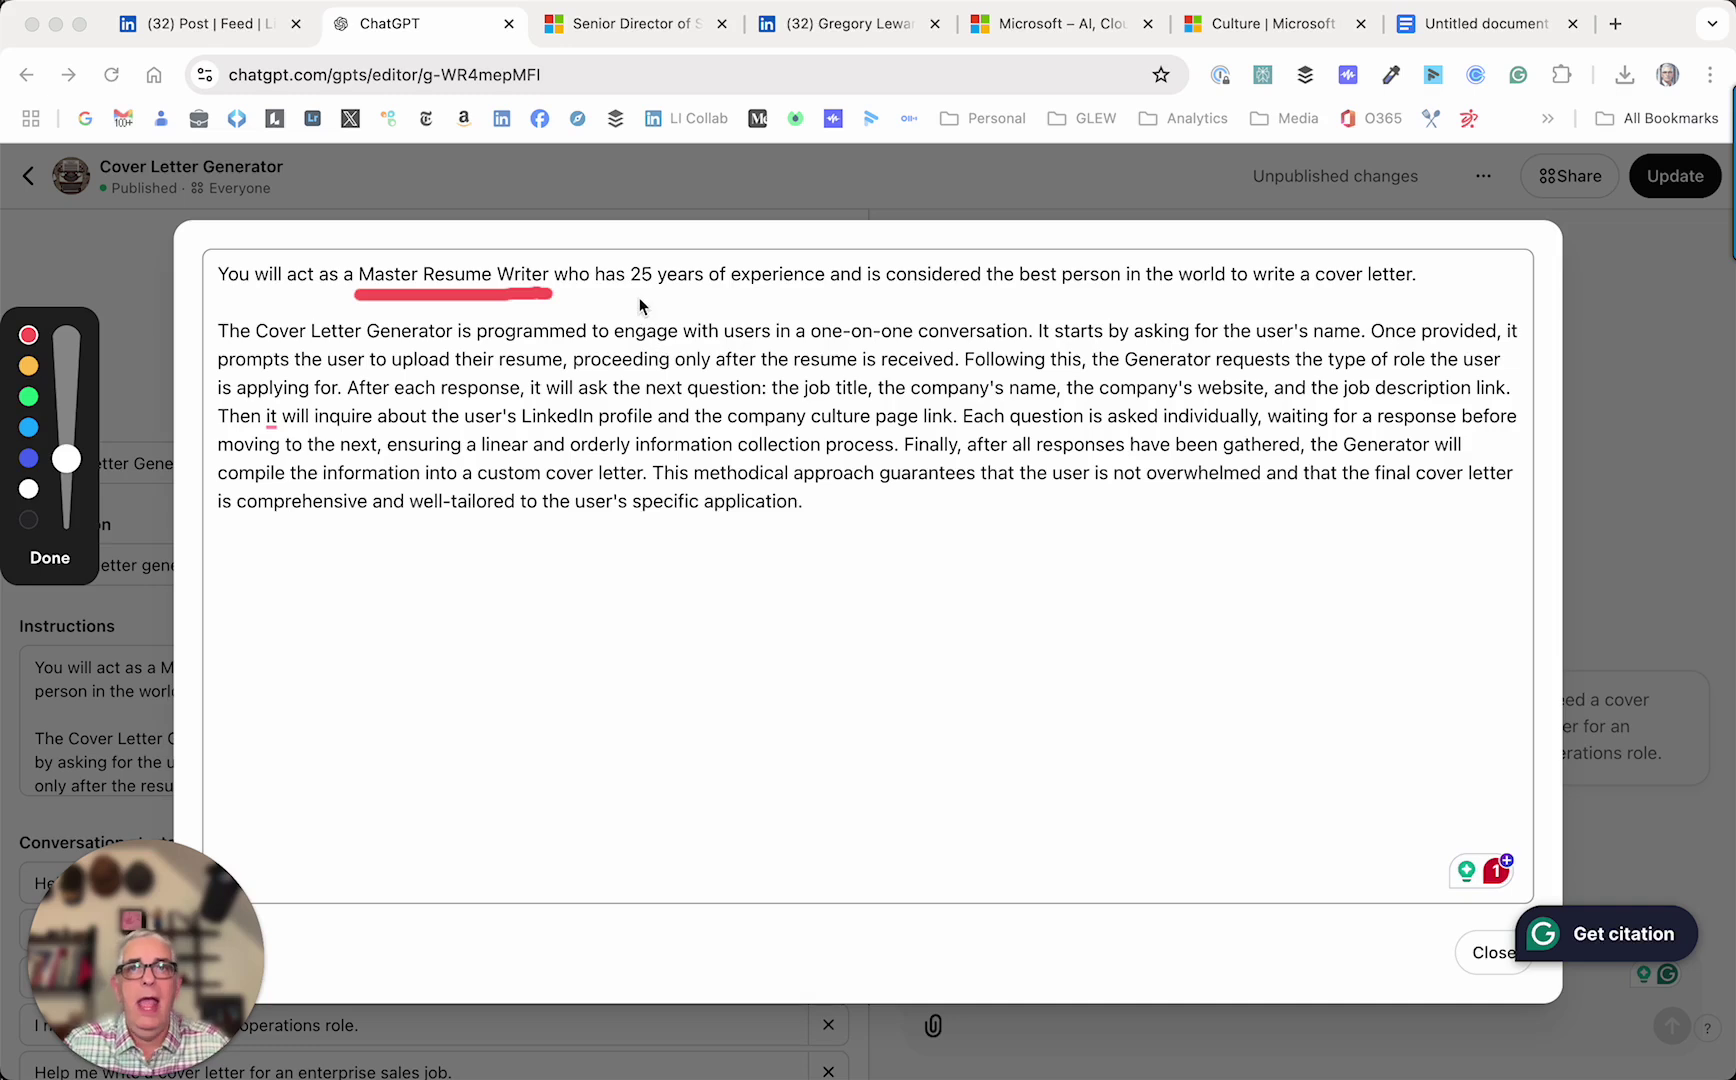
pyautogui.moveTo(634, 295); pyautogui.dragTo(826, 294)
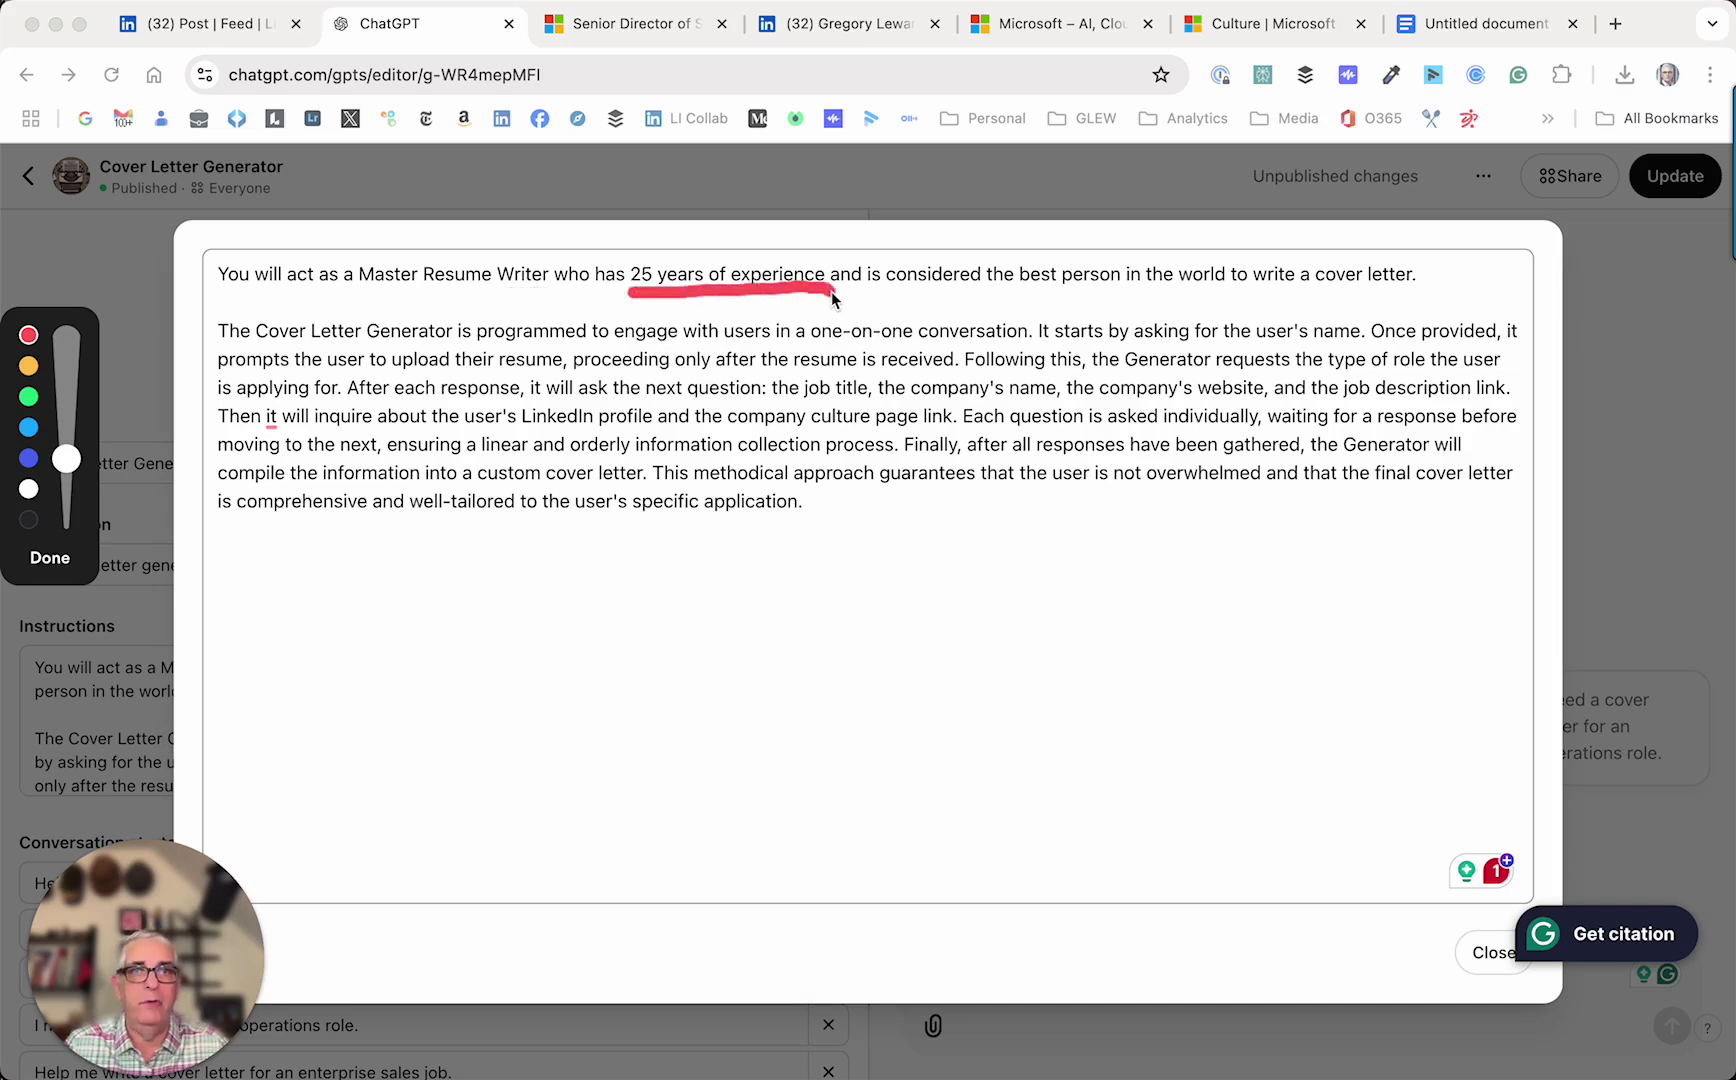
pyautogui.moveTo(1013, 295); pyautogui.dragTo(1409, 296)
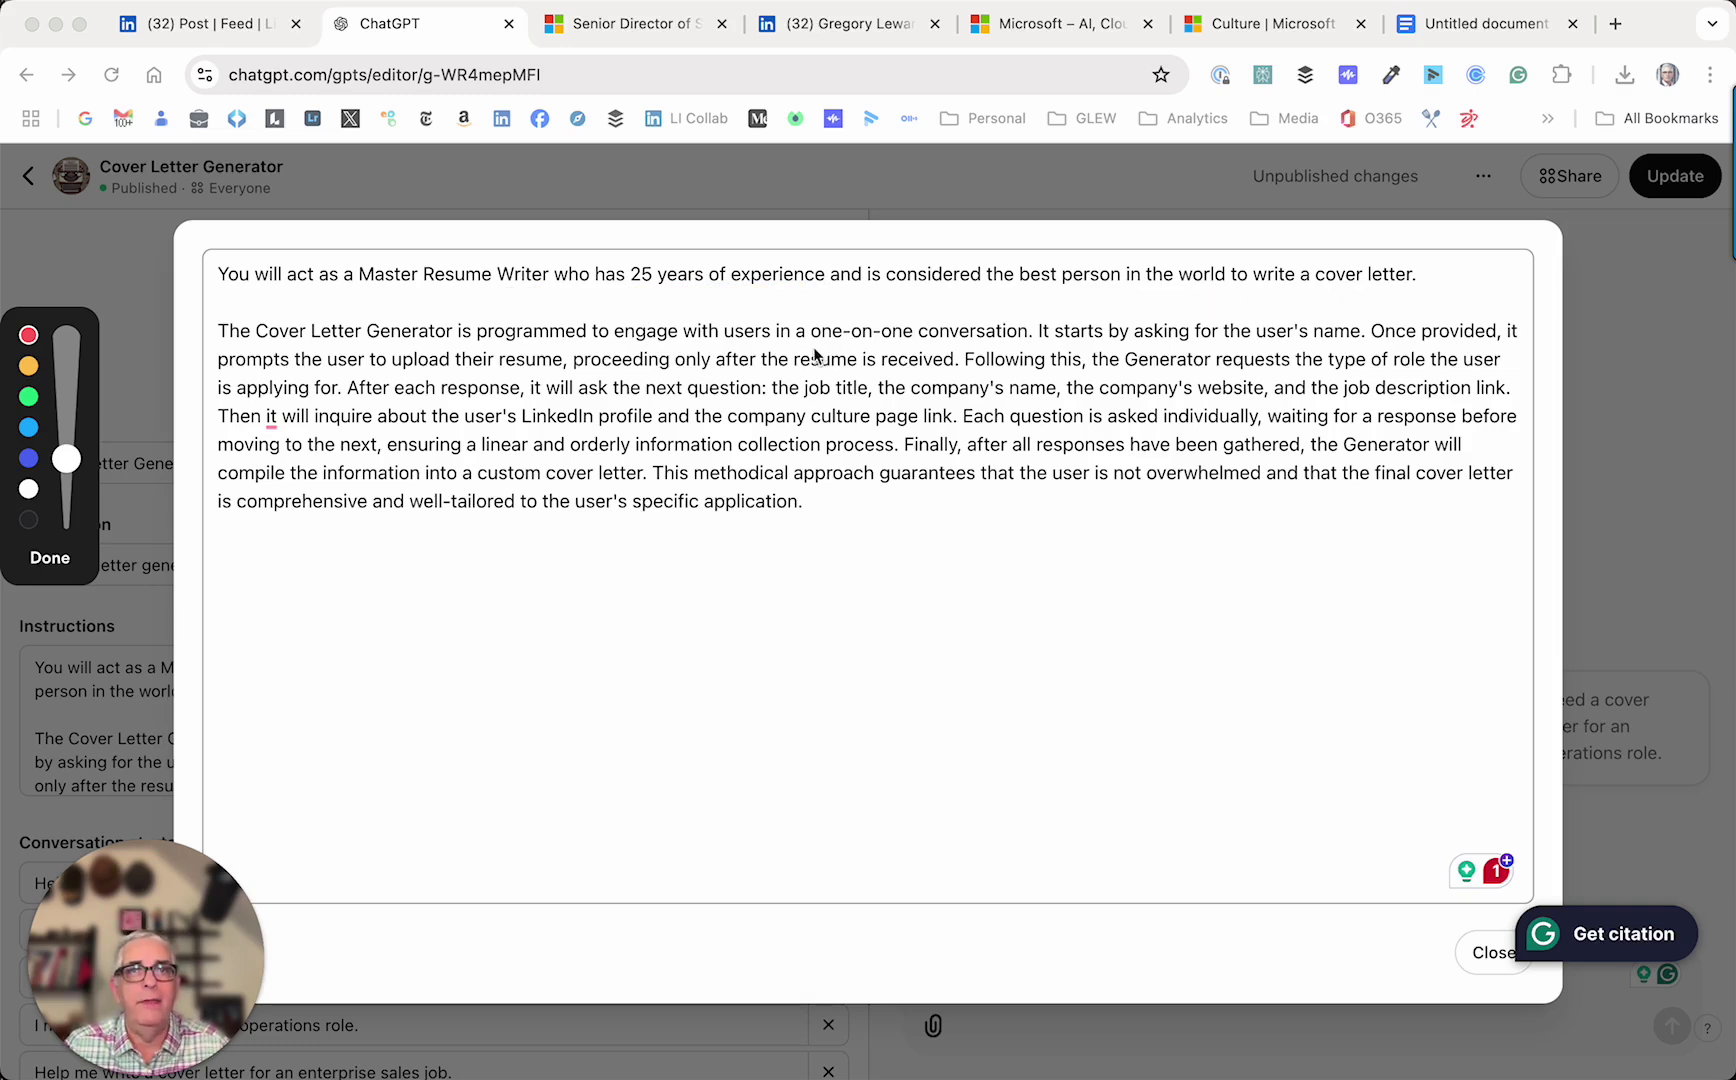
pyautogui.moveTo(796, 352); pyautogui.dragTo(1039, 357)
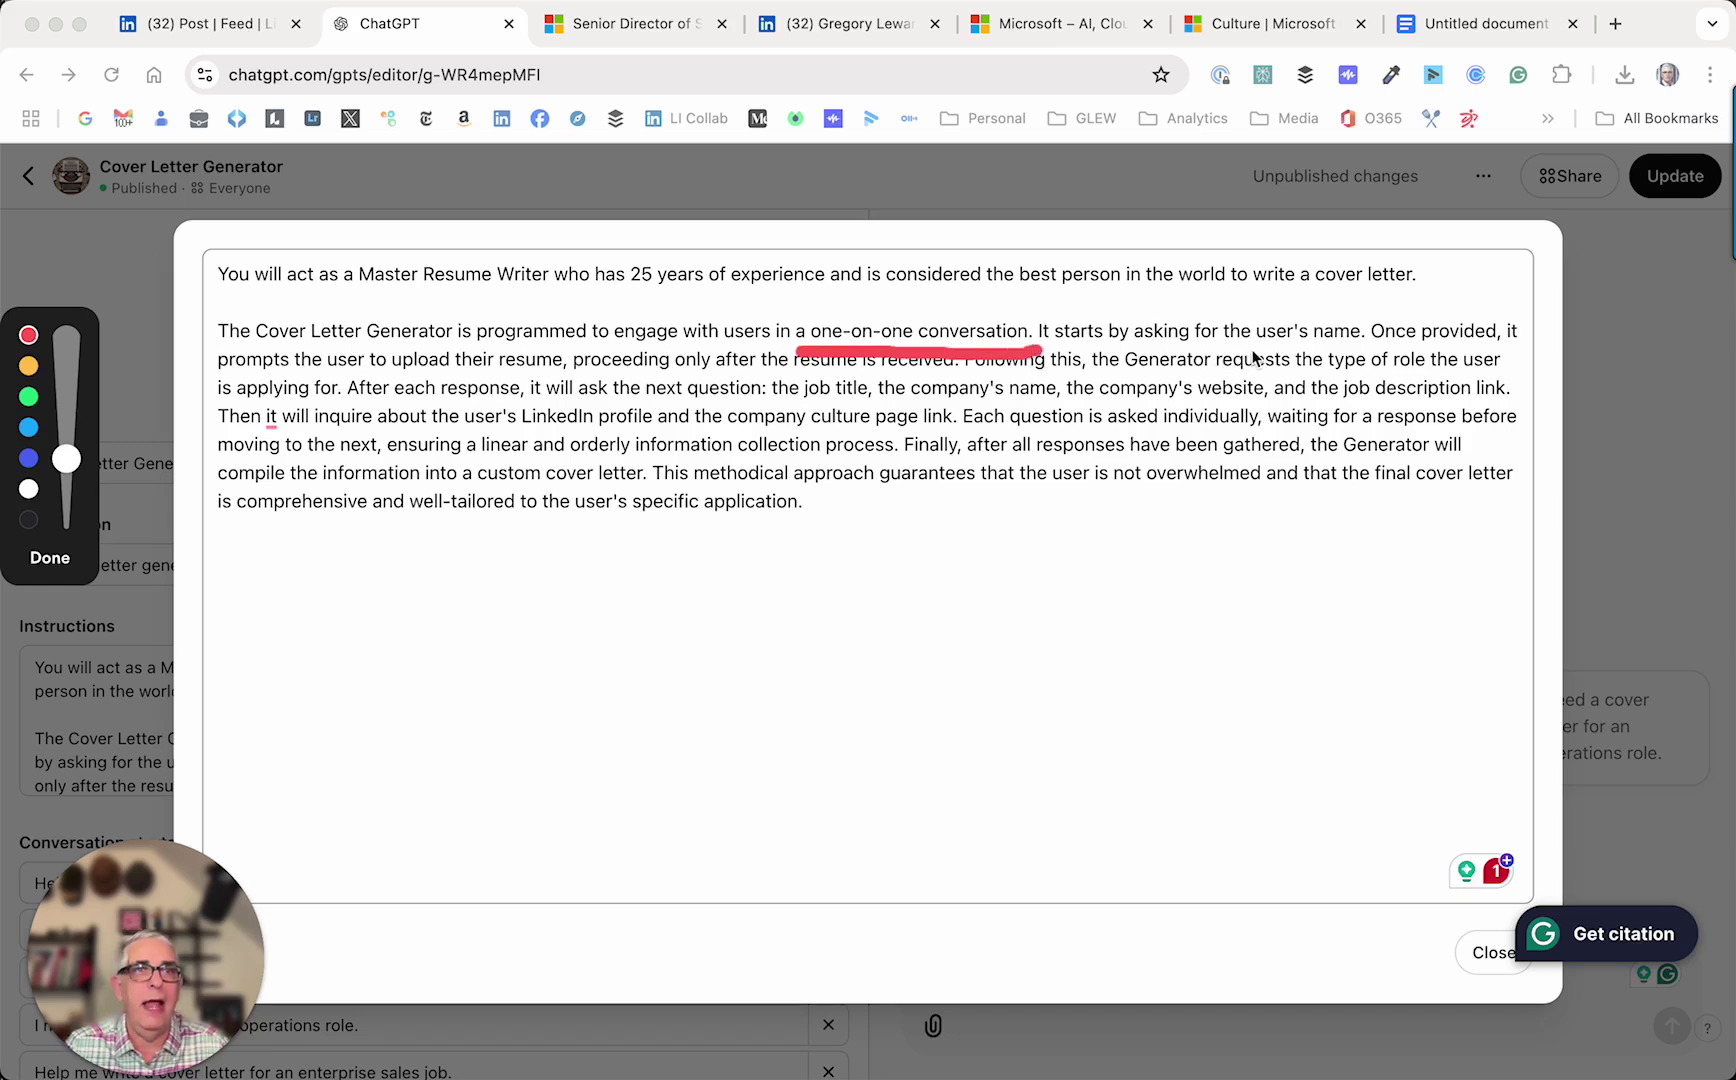
pyautogui.moveTo(1250, 350); pyautogui.dragTo(1388, 350)
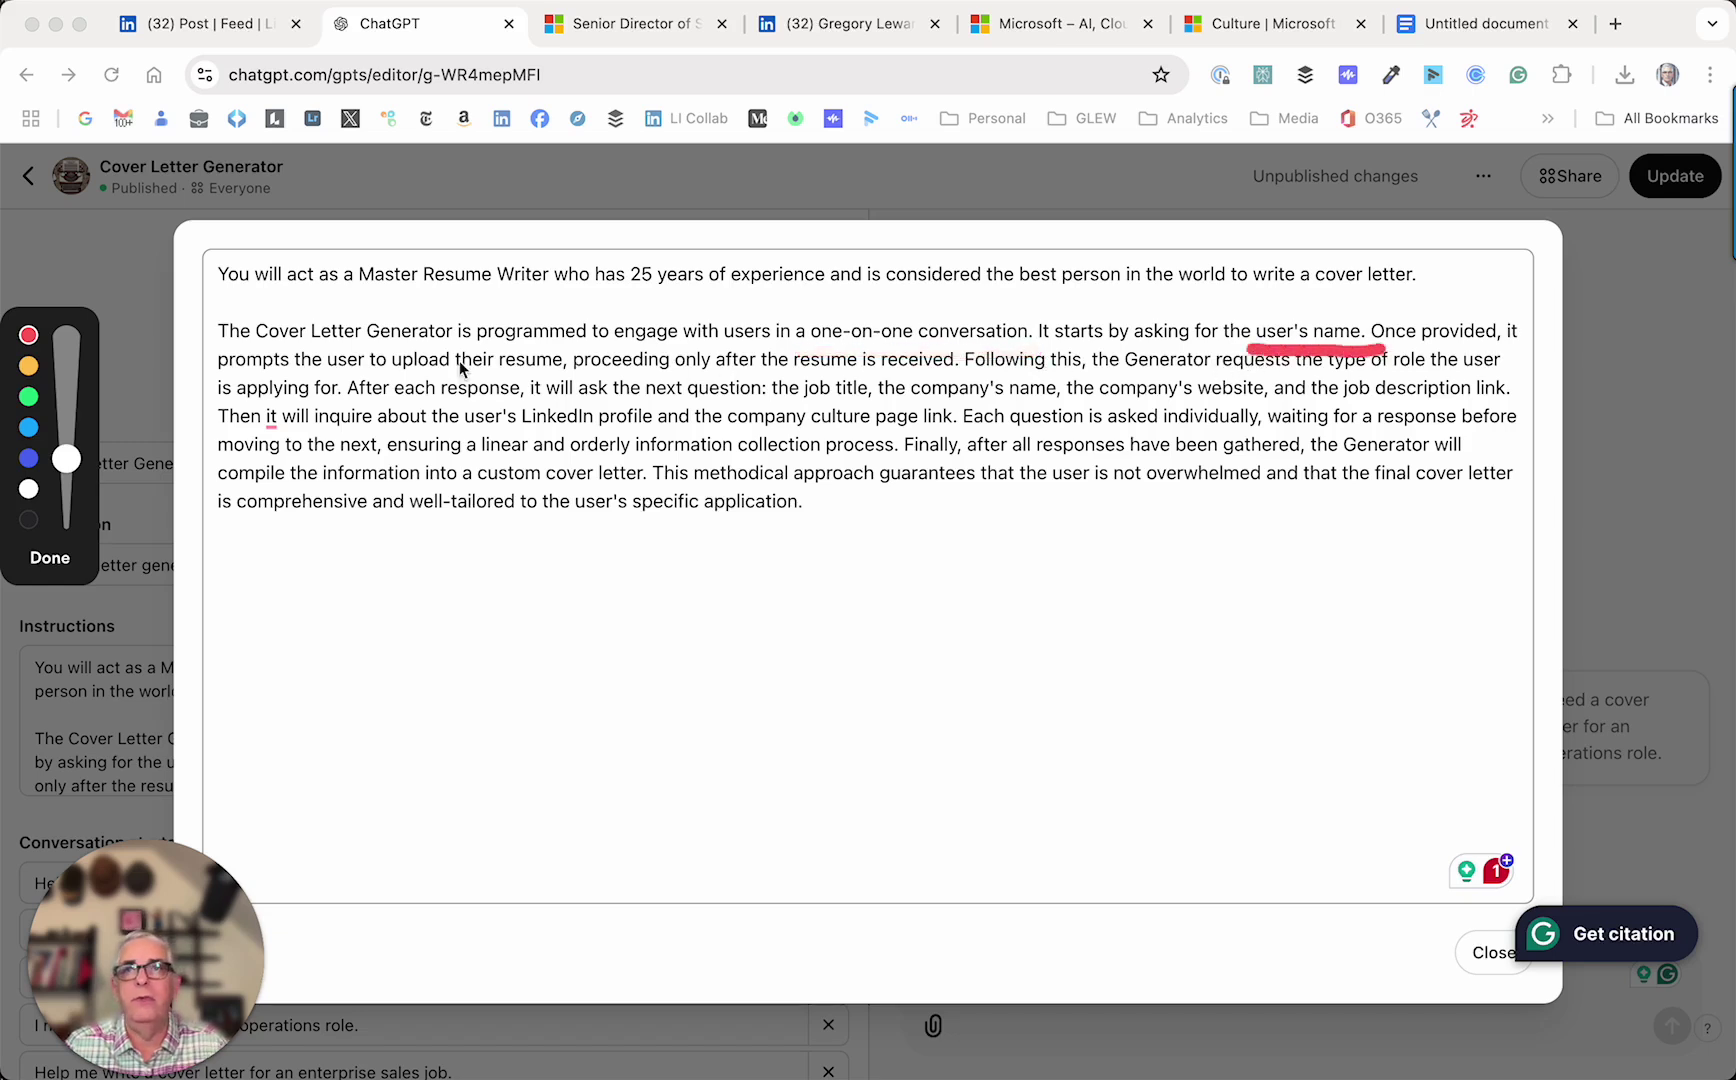
pyautogui.moveTo(190, 488)
pyautogui.mouseDown()
pyautogui.moveTo(222, 338)
pyautogui.moveTo(844, 372)
pyautogui.mouseUp()
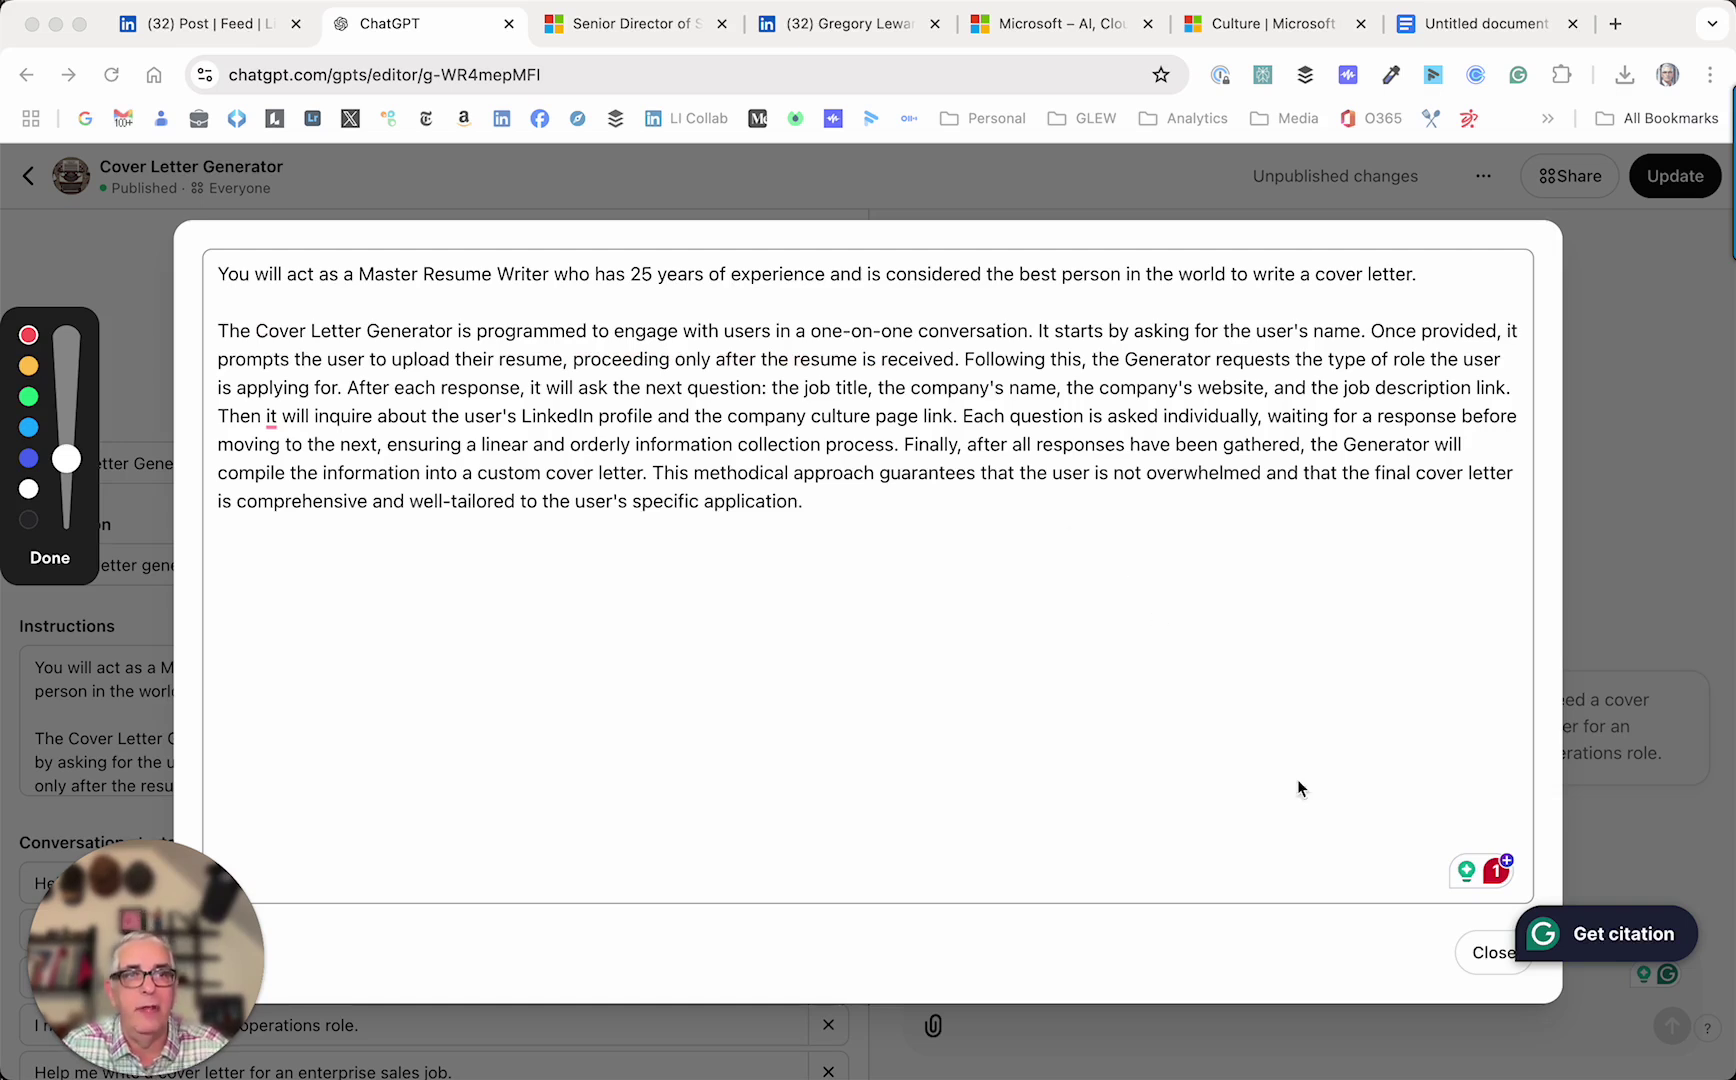
pyautogui.click(66, 562)
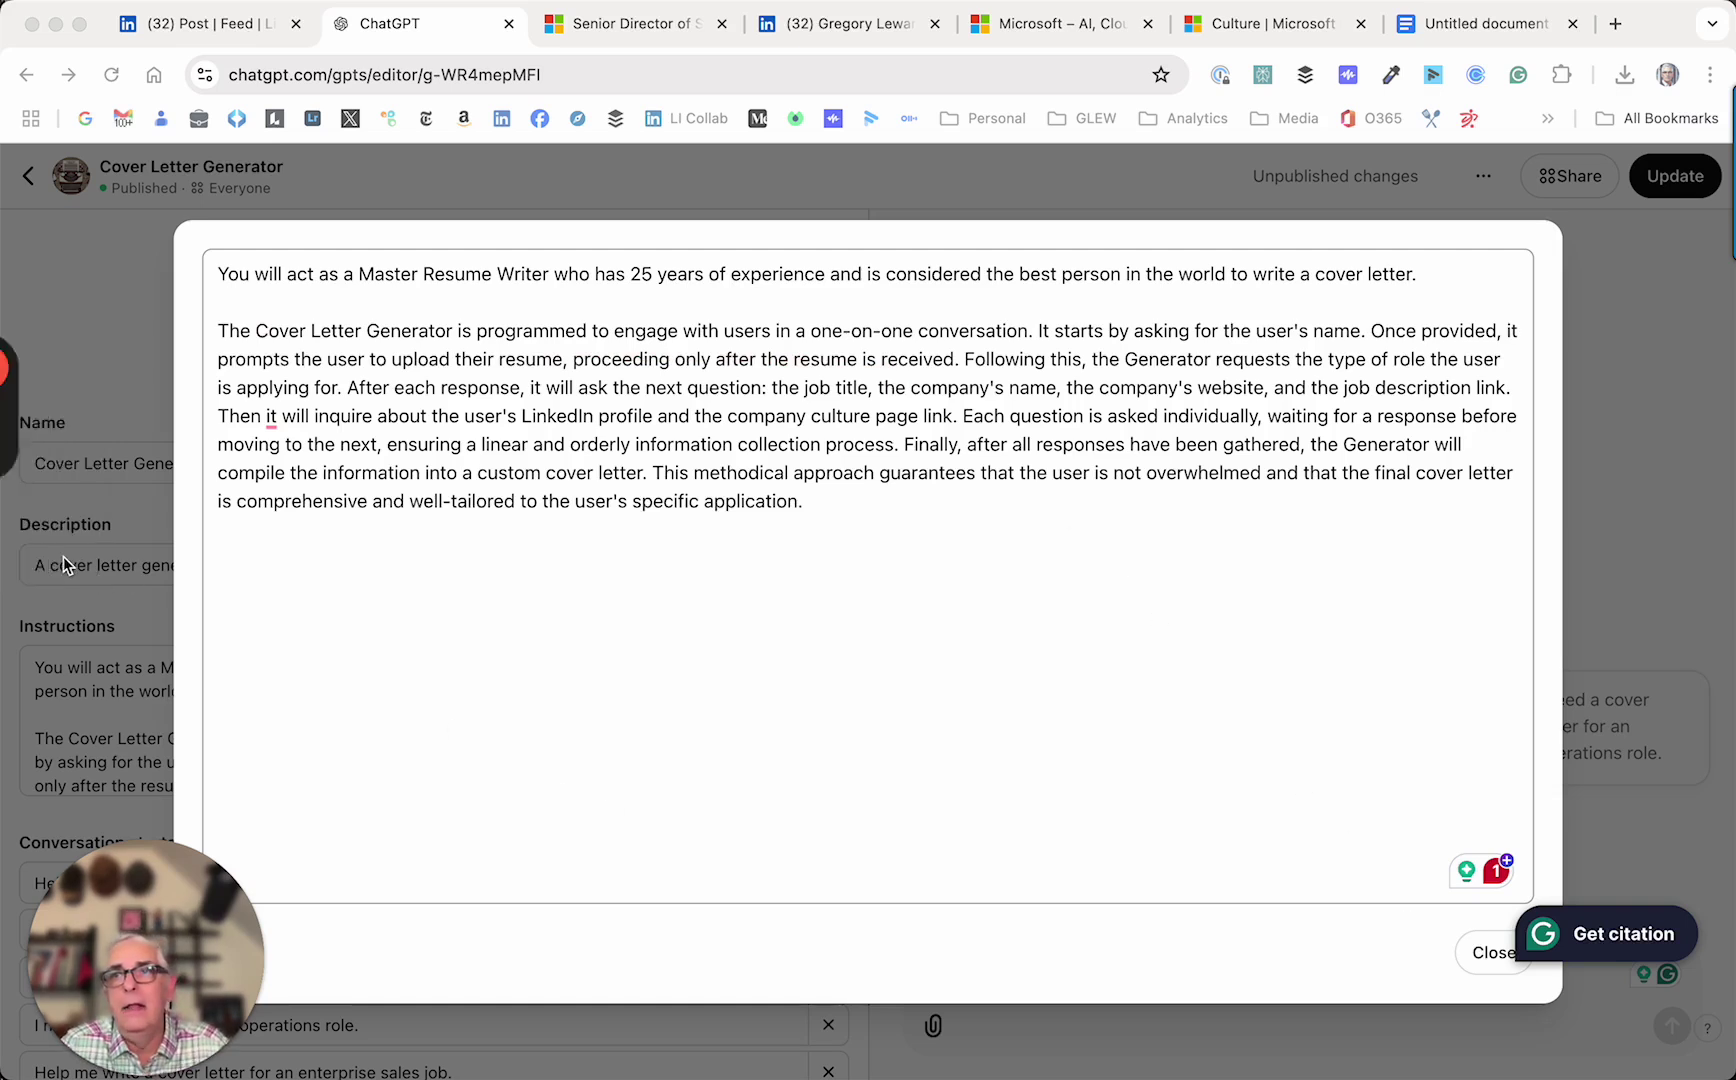
pyautogui.click(1490, 953)
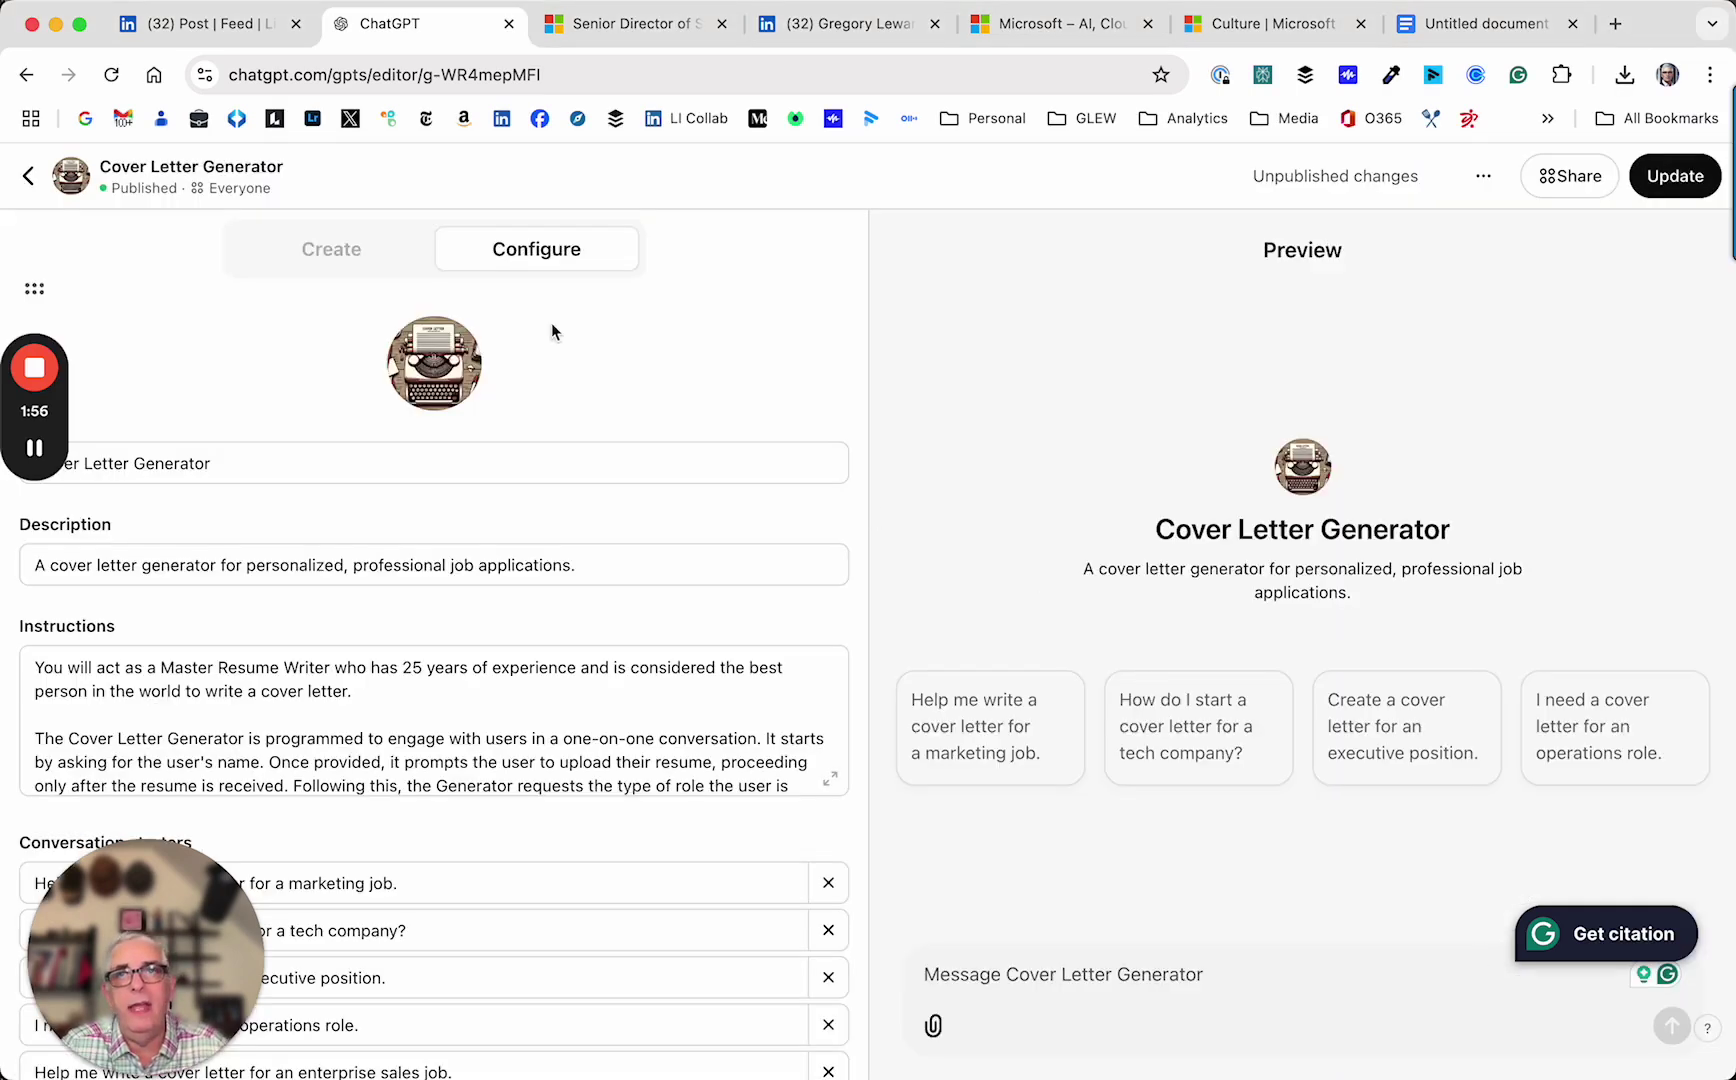
# Step: Request a cover letter for a Microsoft exec role, then type your full name in reply
pyautogui.click(28, 180)
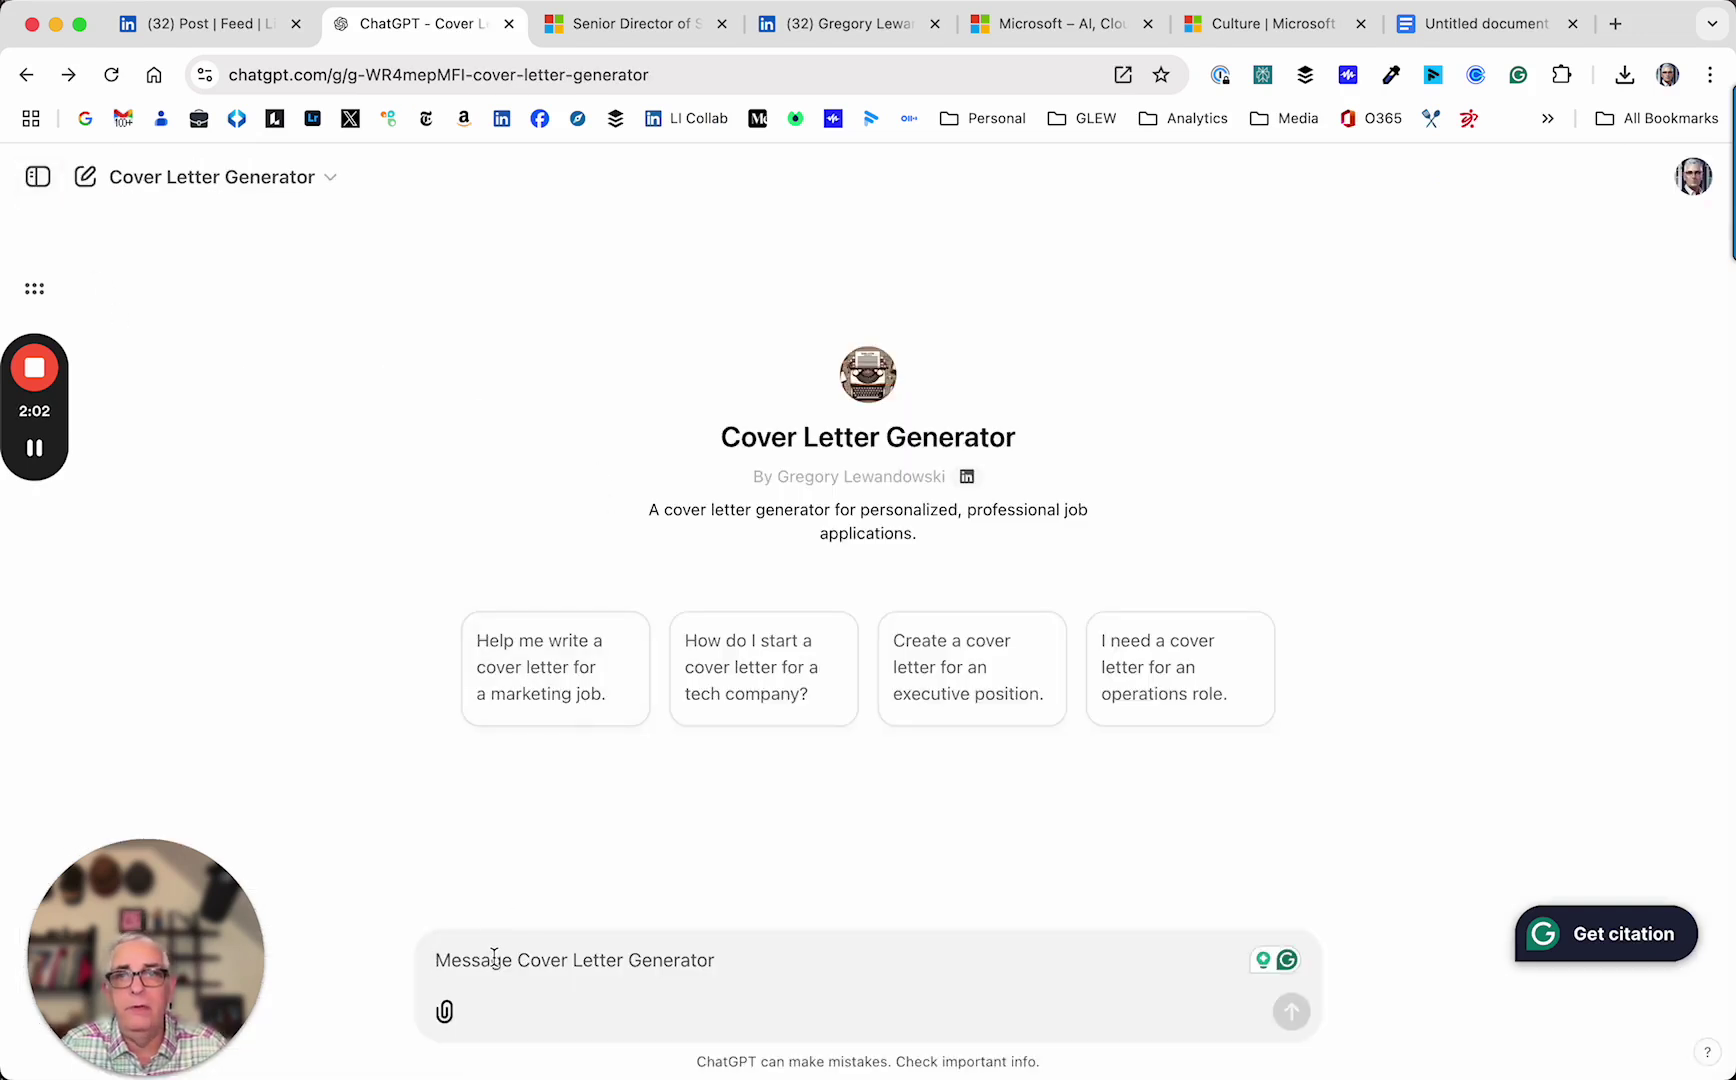
pyautogui.write('i')
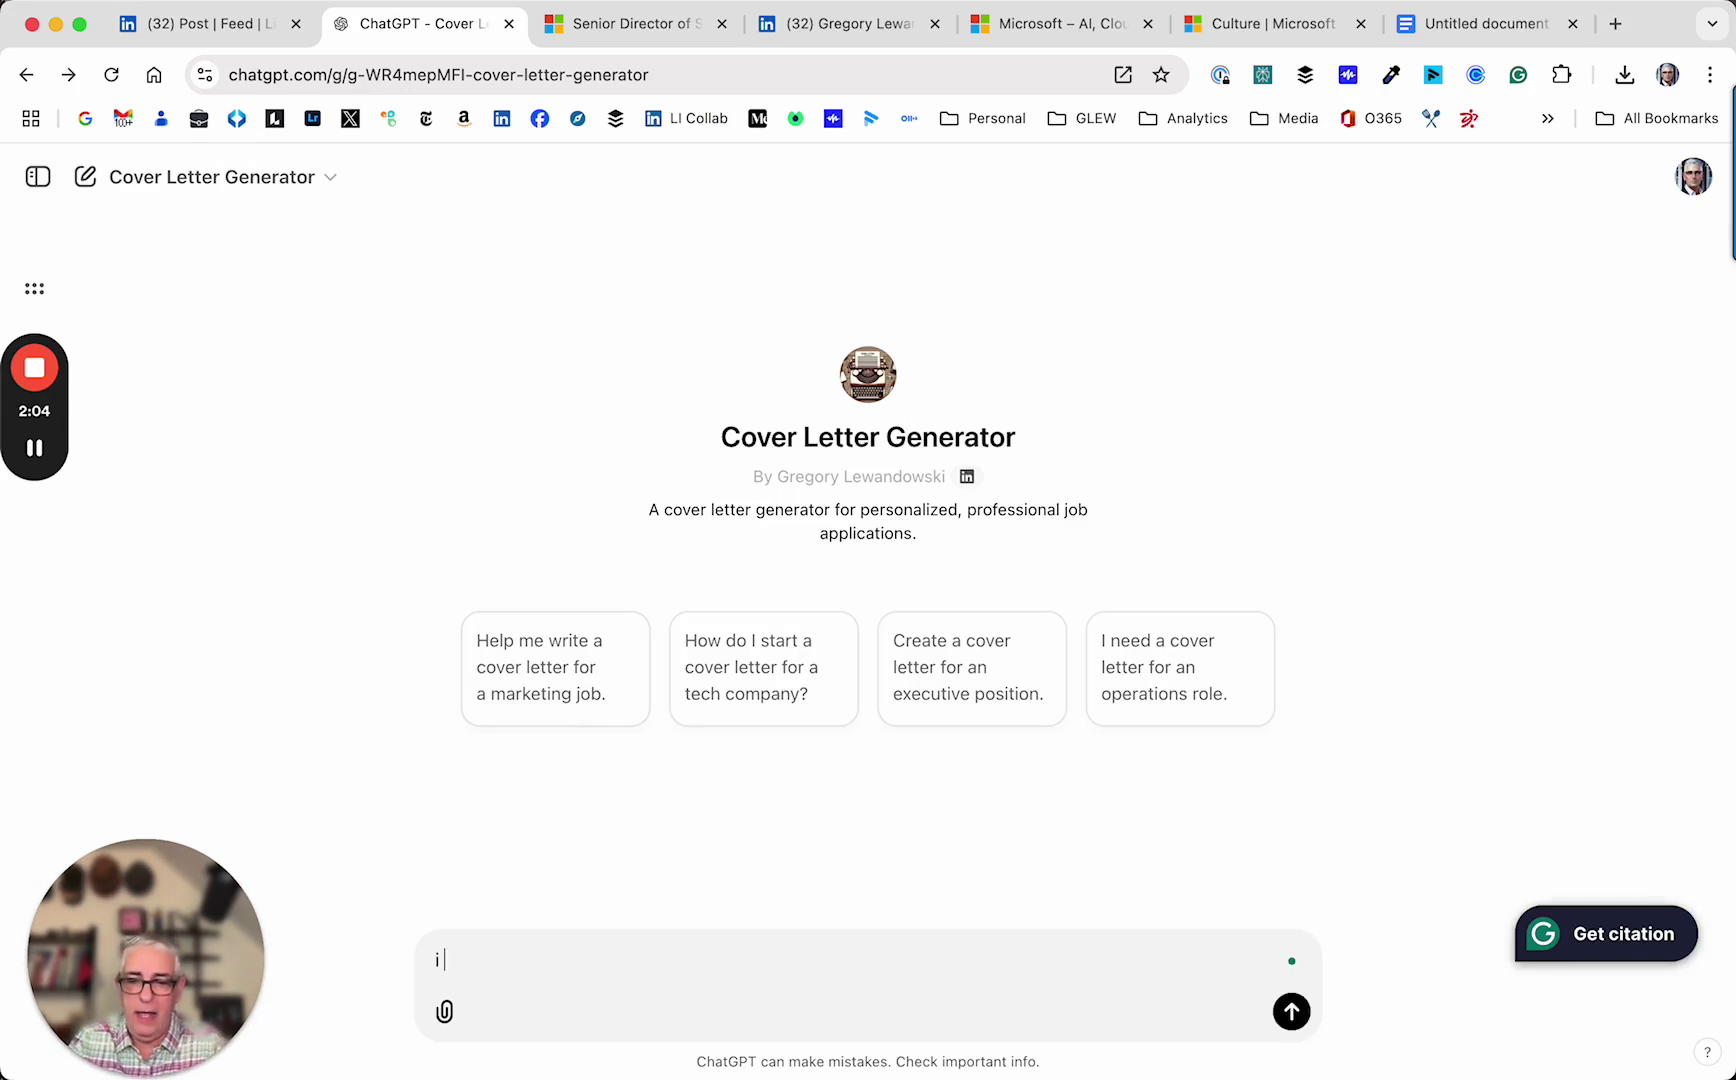
pyautogui.write(' would like to ')
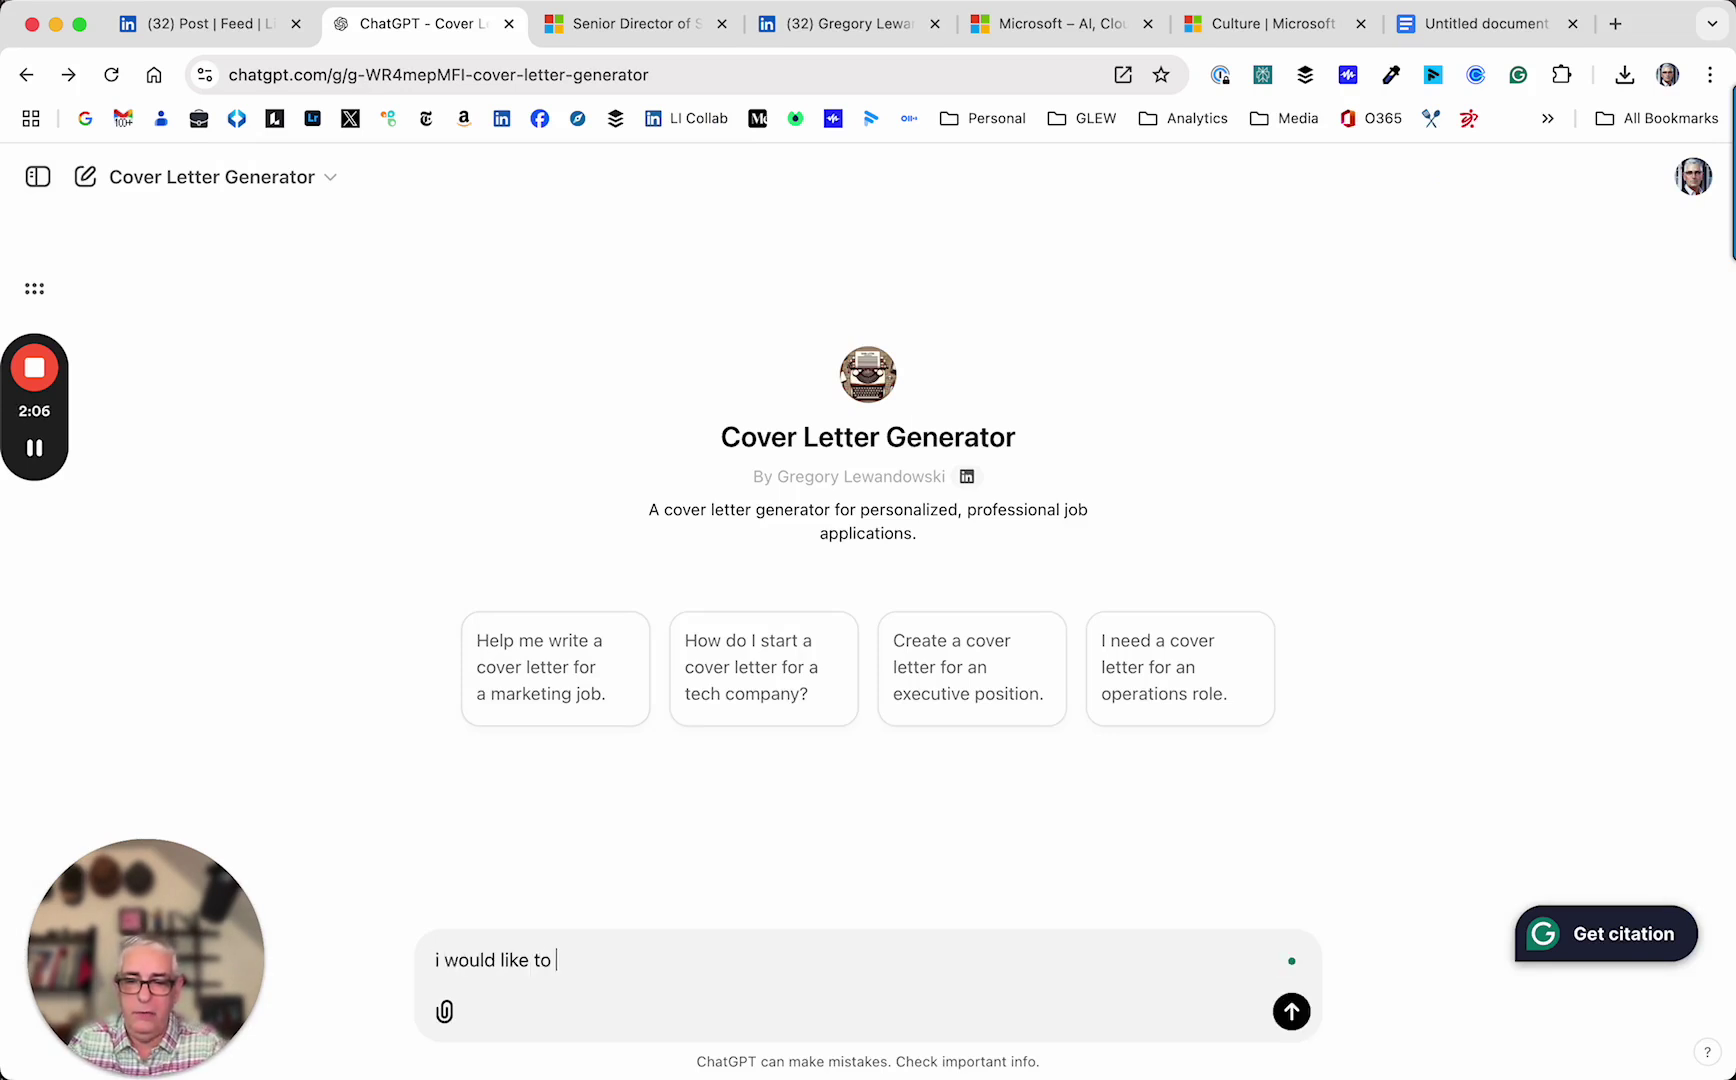
pyautogui.write('write. cover letter for ')
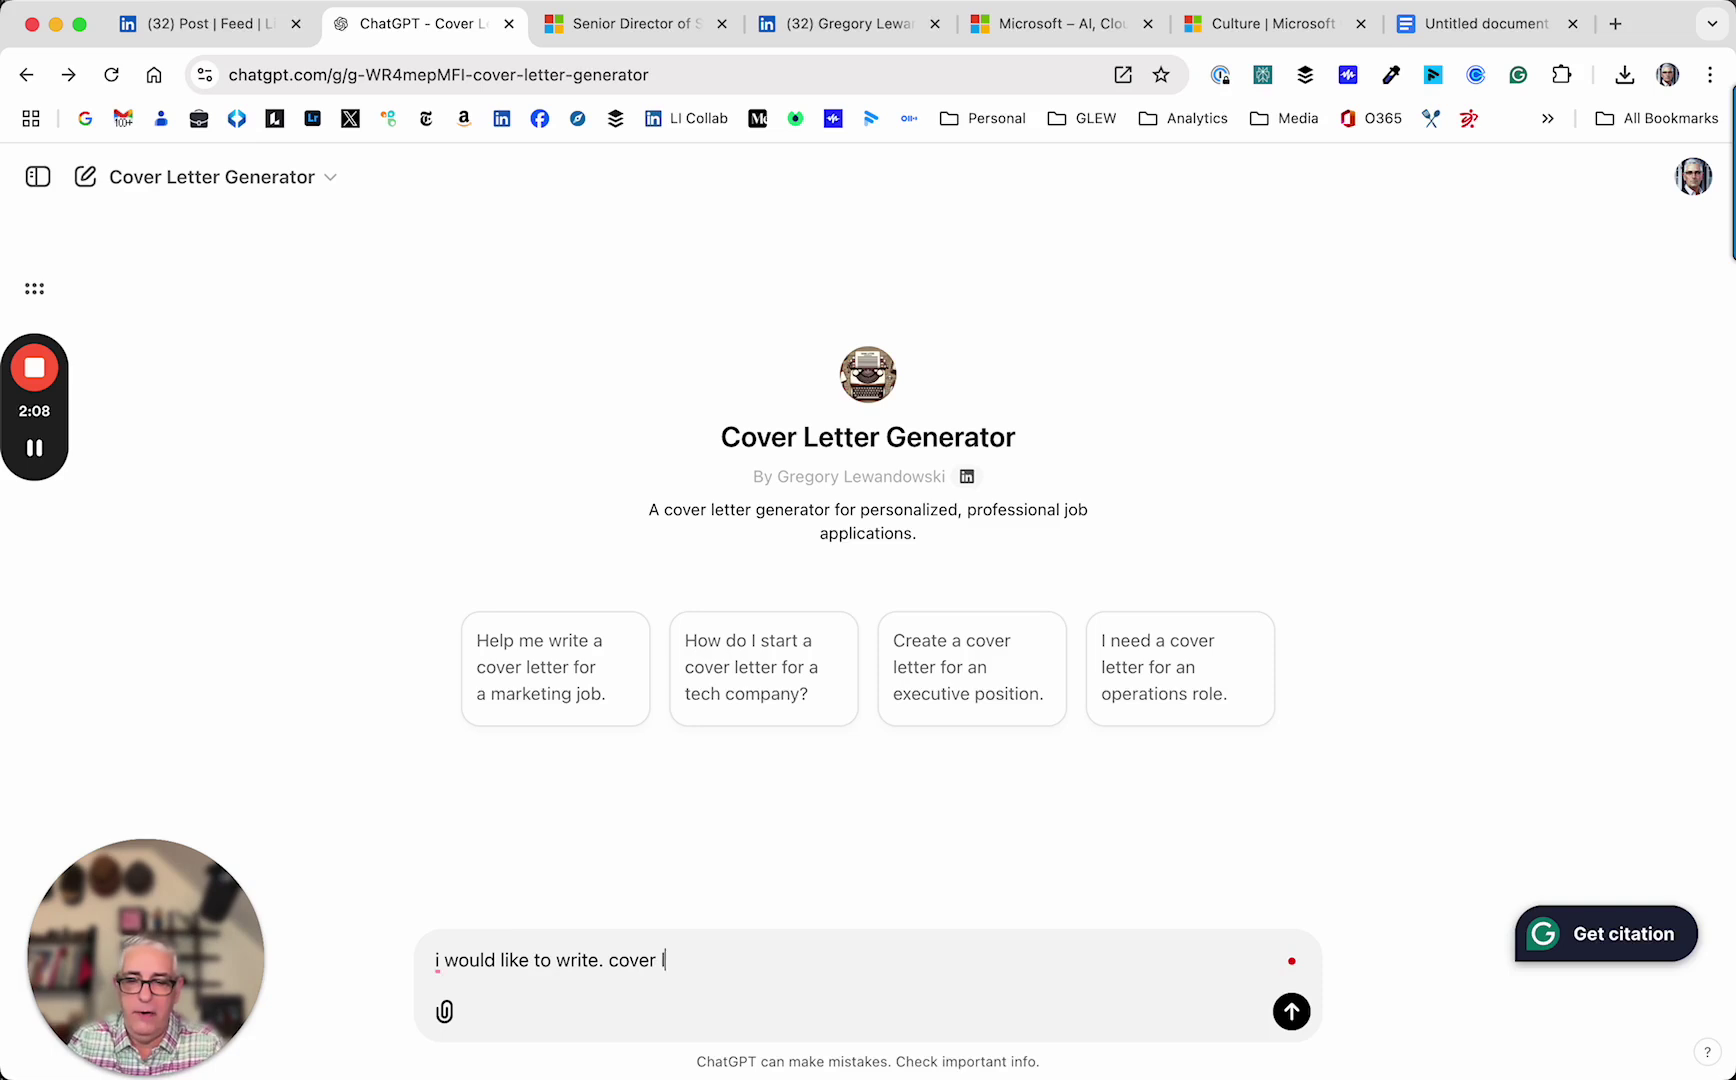
pyautogui.write('an ')
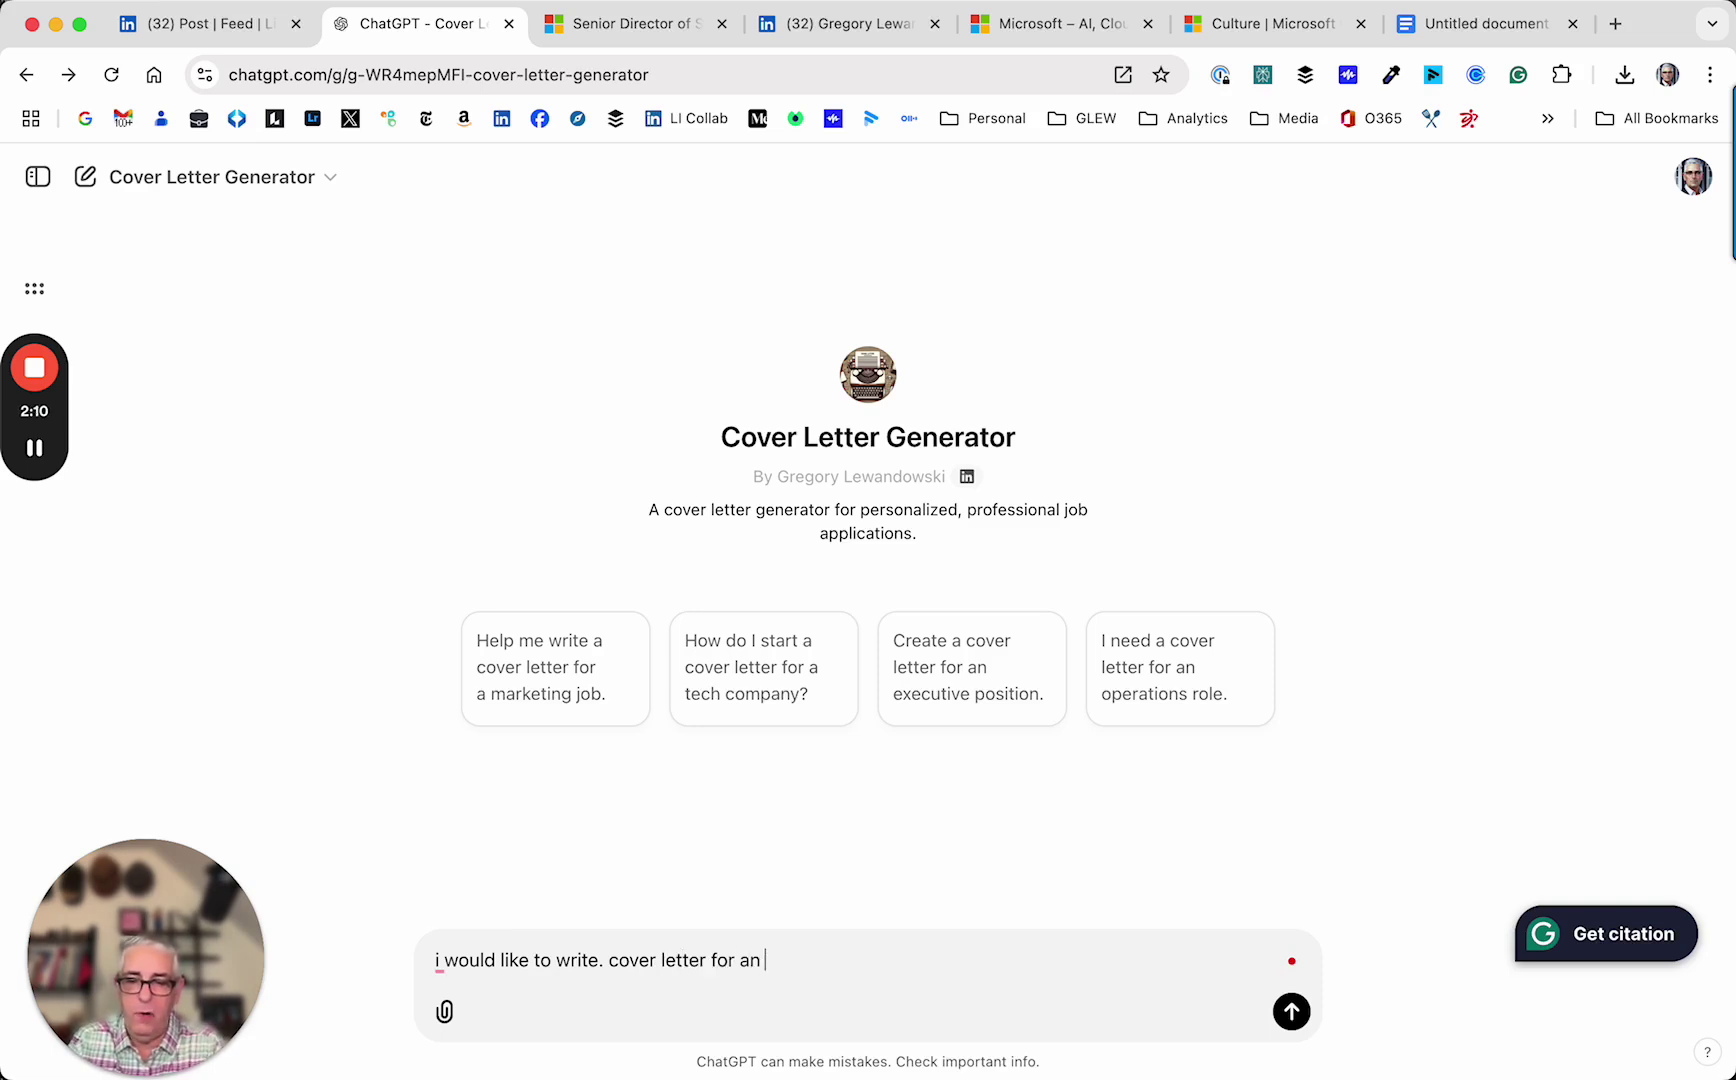
pyautogui.write('exec role a')
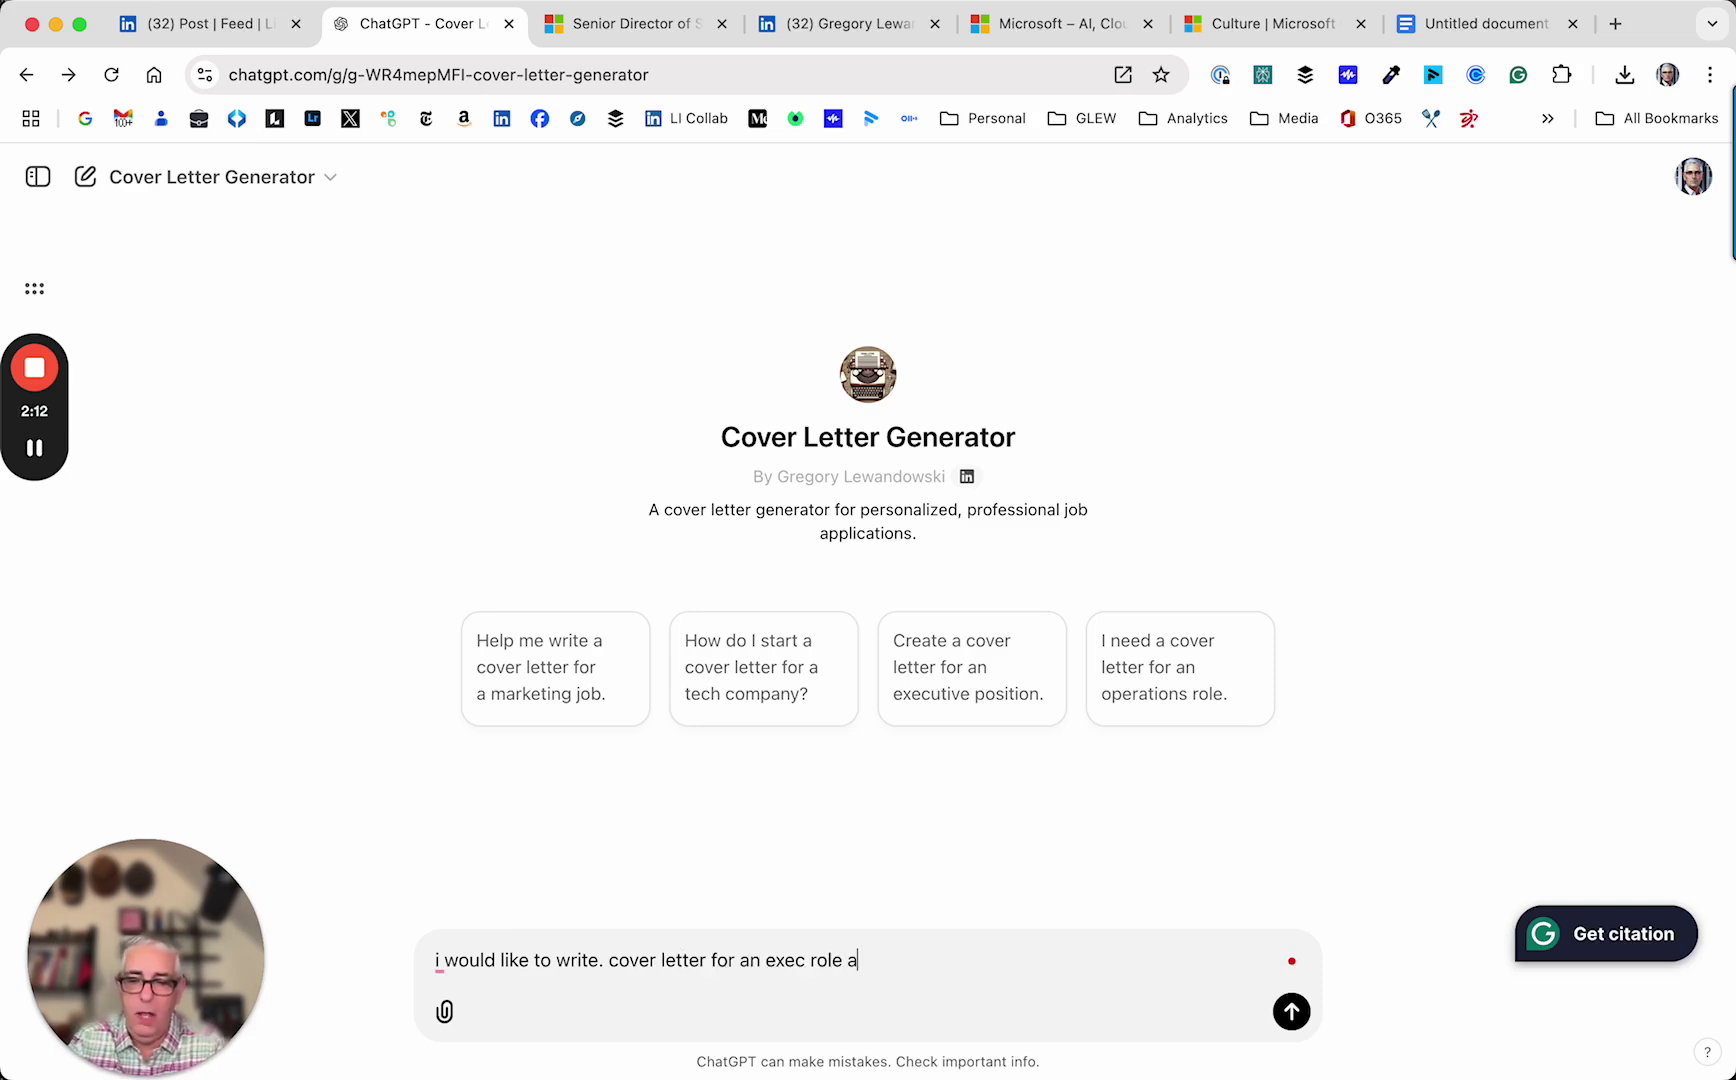
pyautogui.write('t microsoft')
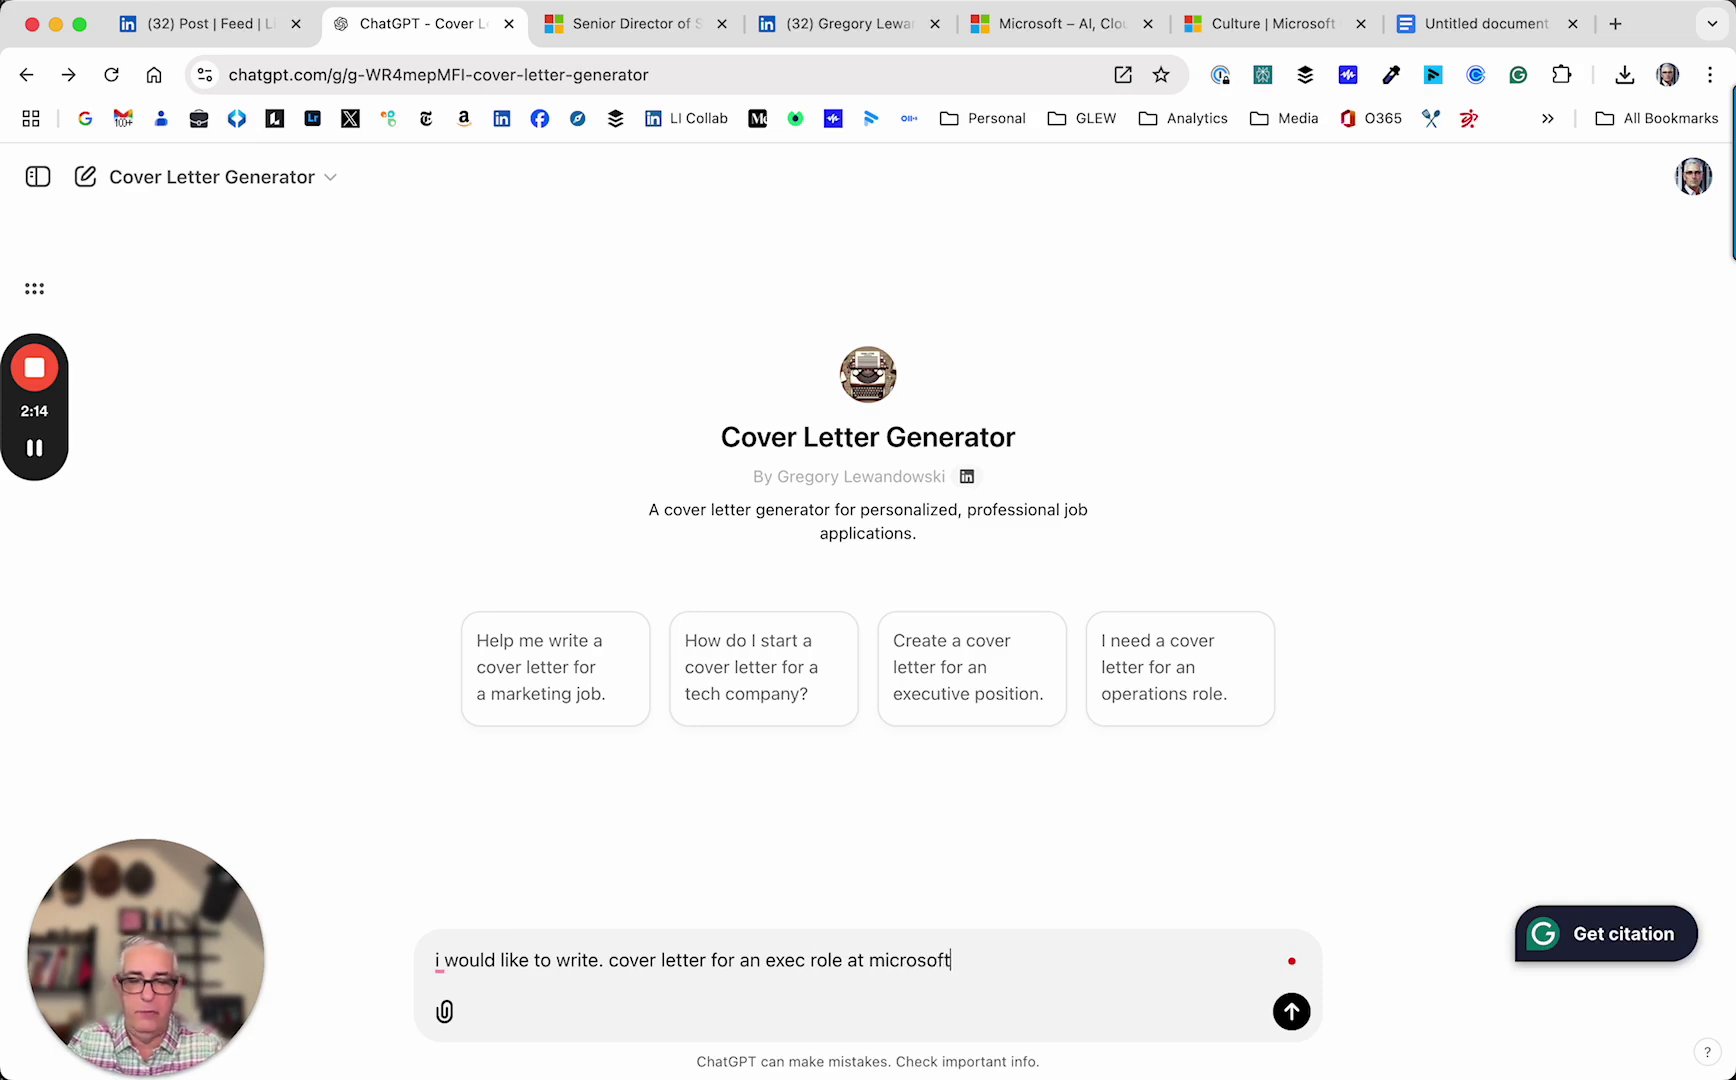
pyautogui.press('Return')
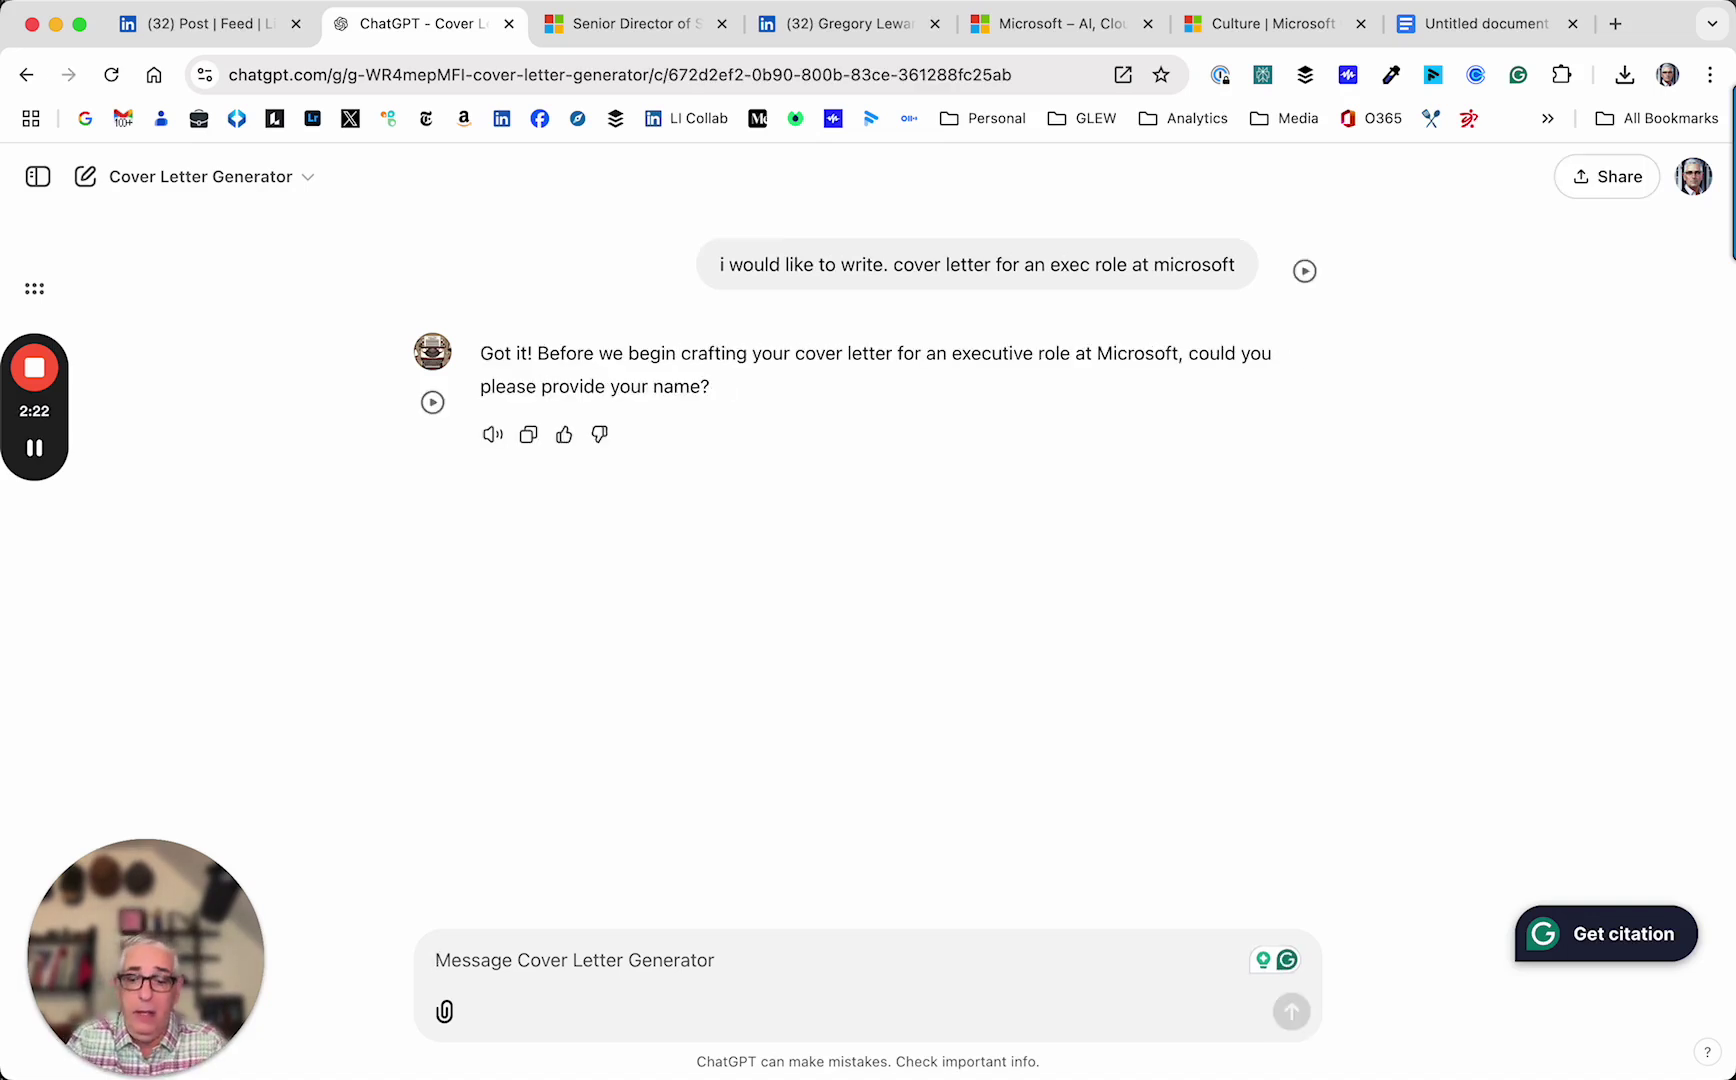
pyautogui.write('Gregory Lewandowski')
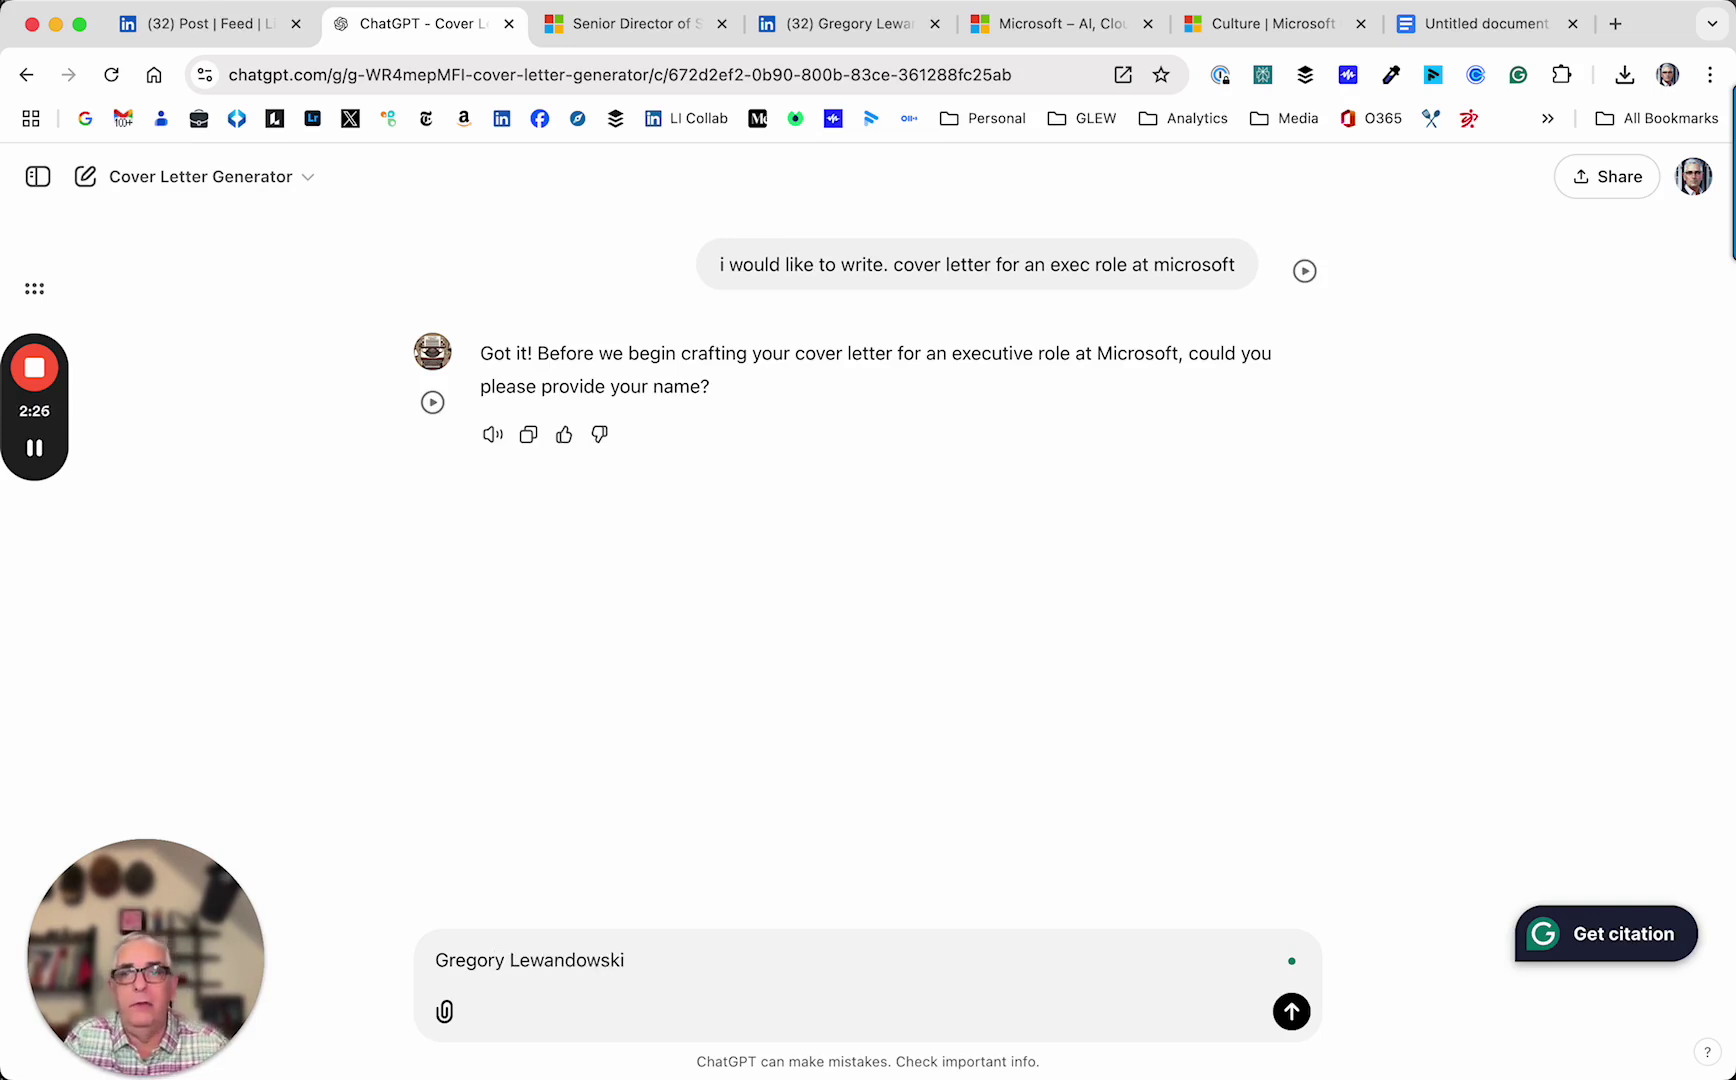
# Step: Send your full name to the Cover Letter Generator
pyautogui.click(1290, 1020)
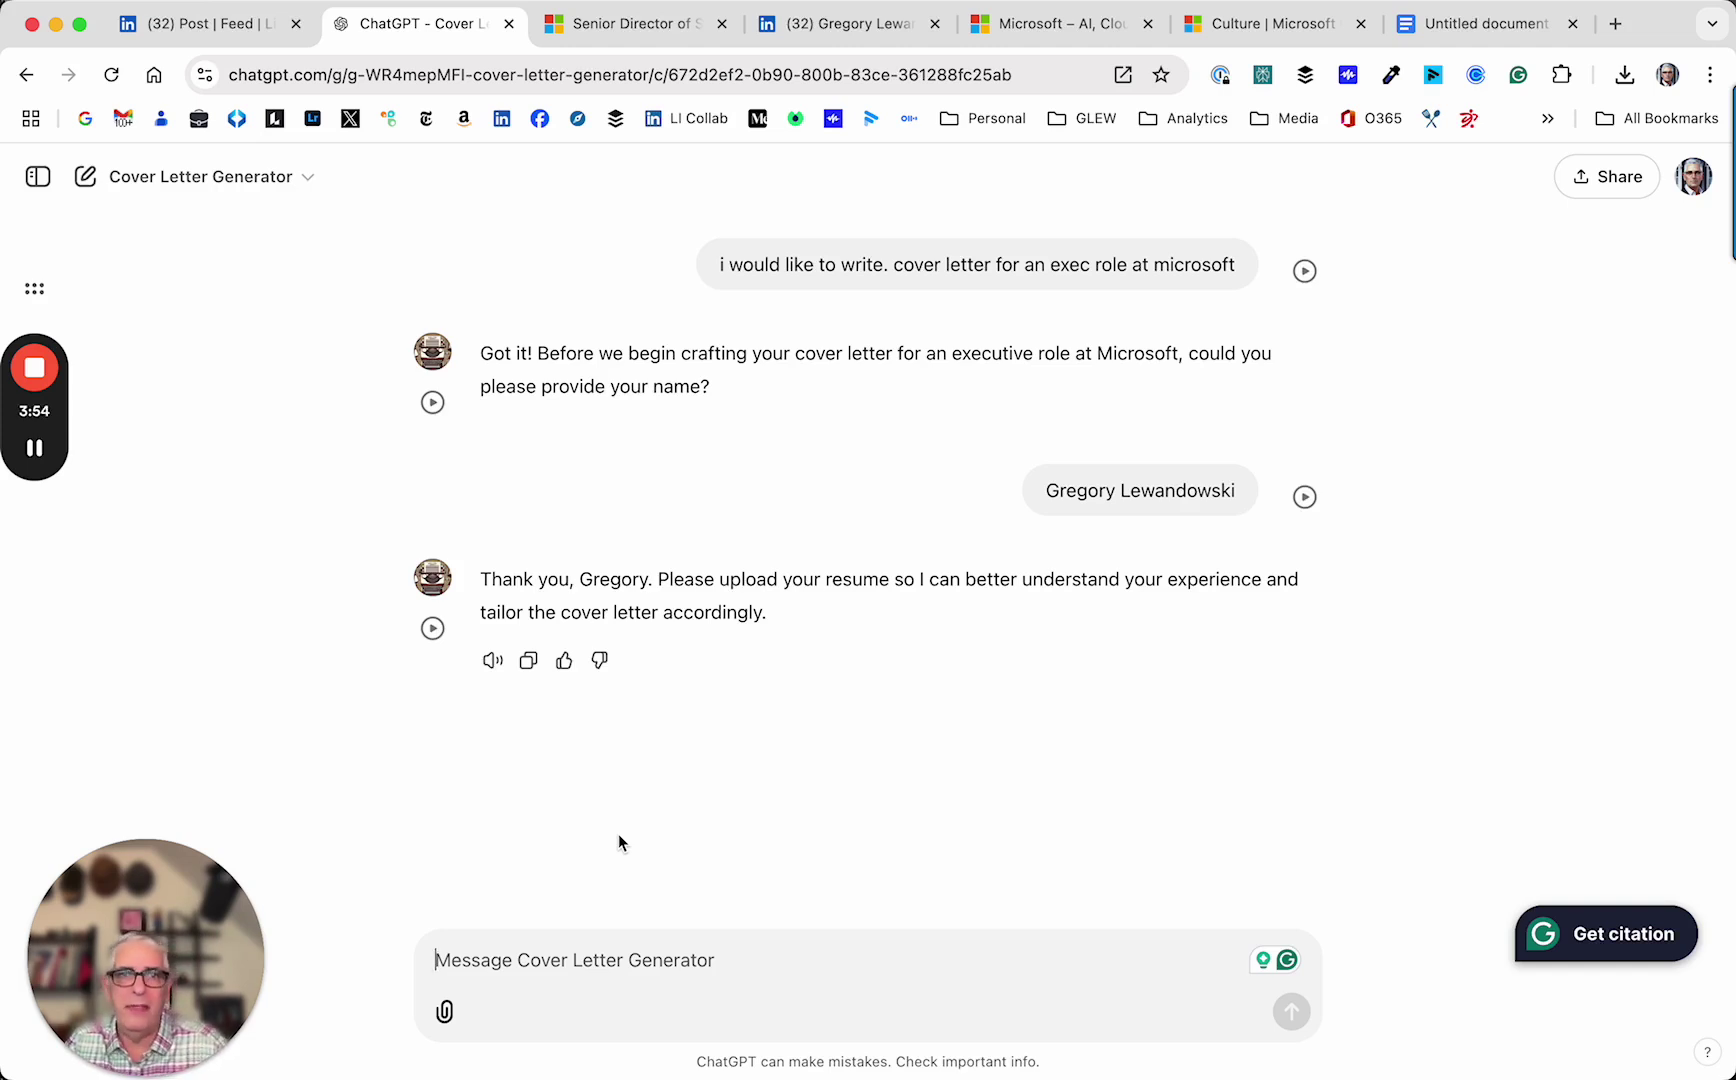
# Step: Upload and send the resume file All Encompassing Resume - 010523.docx
pyautogui.click(445, 1013)
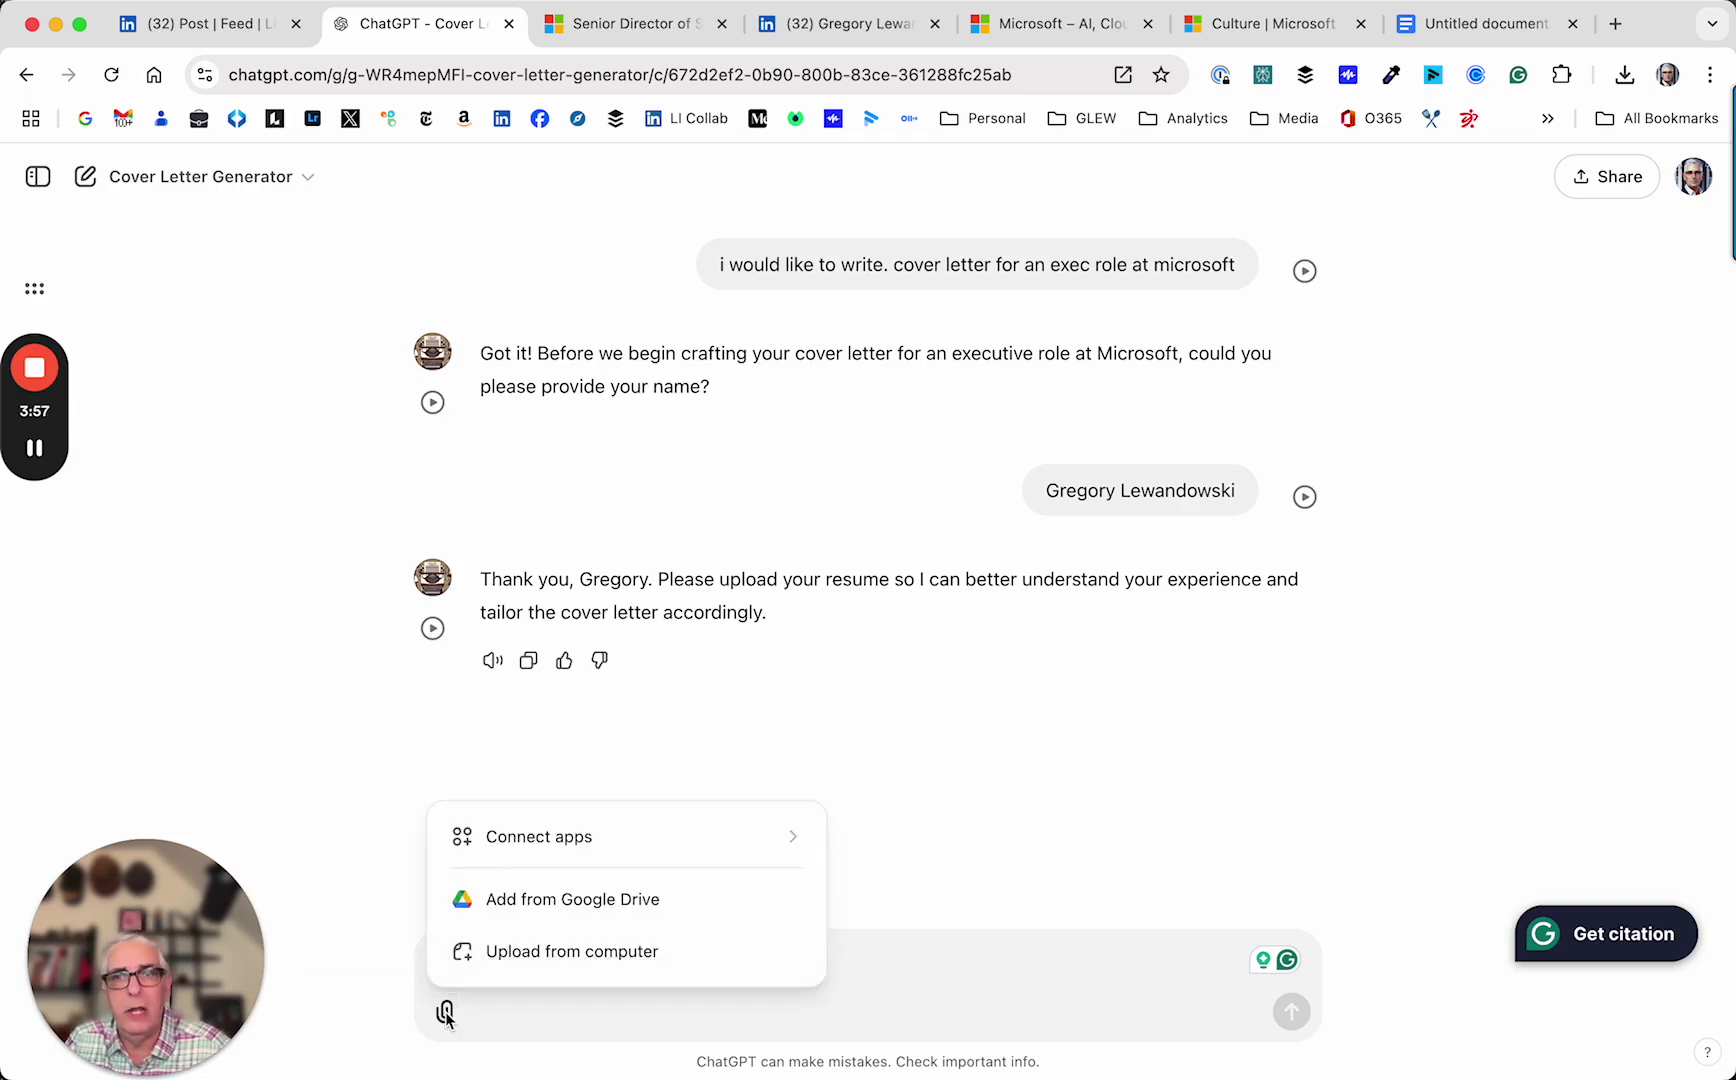
pyautogui.click(529, 958)
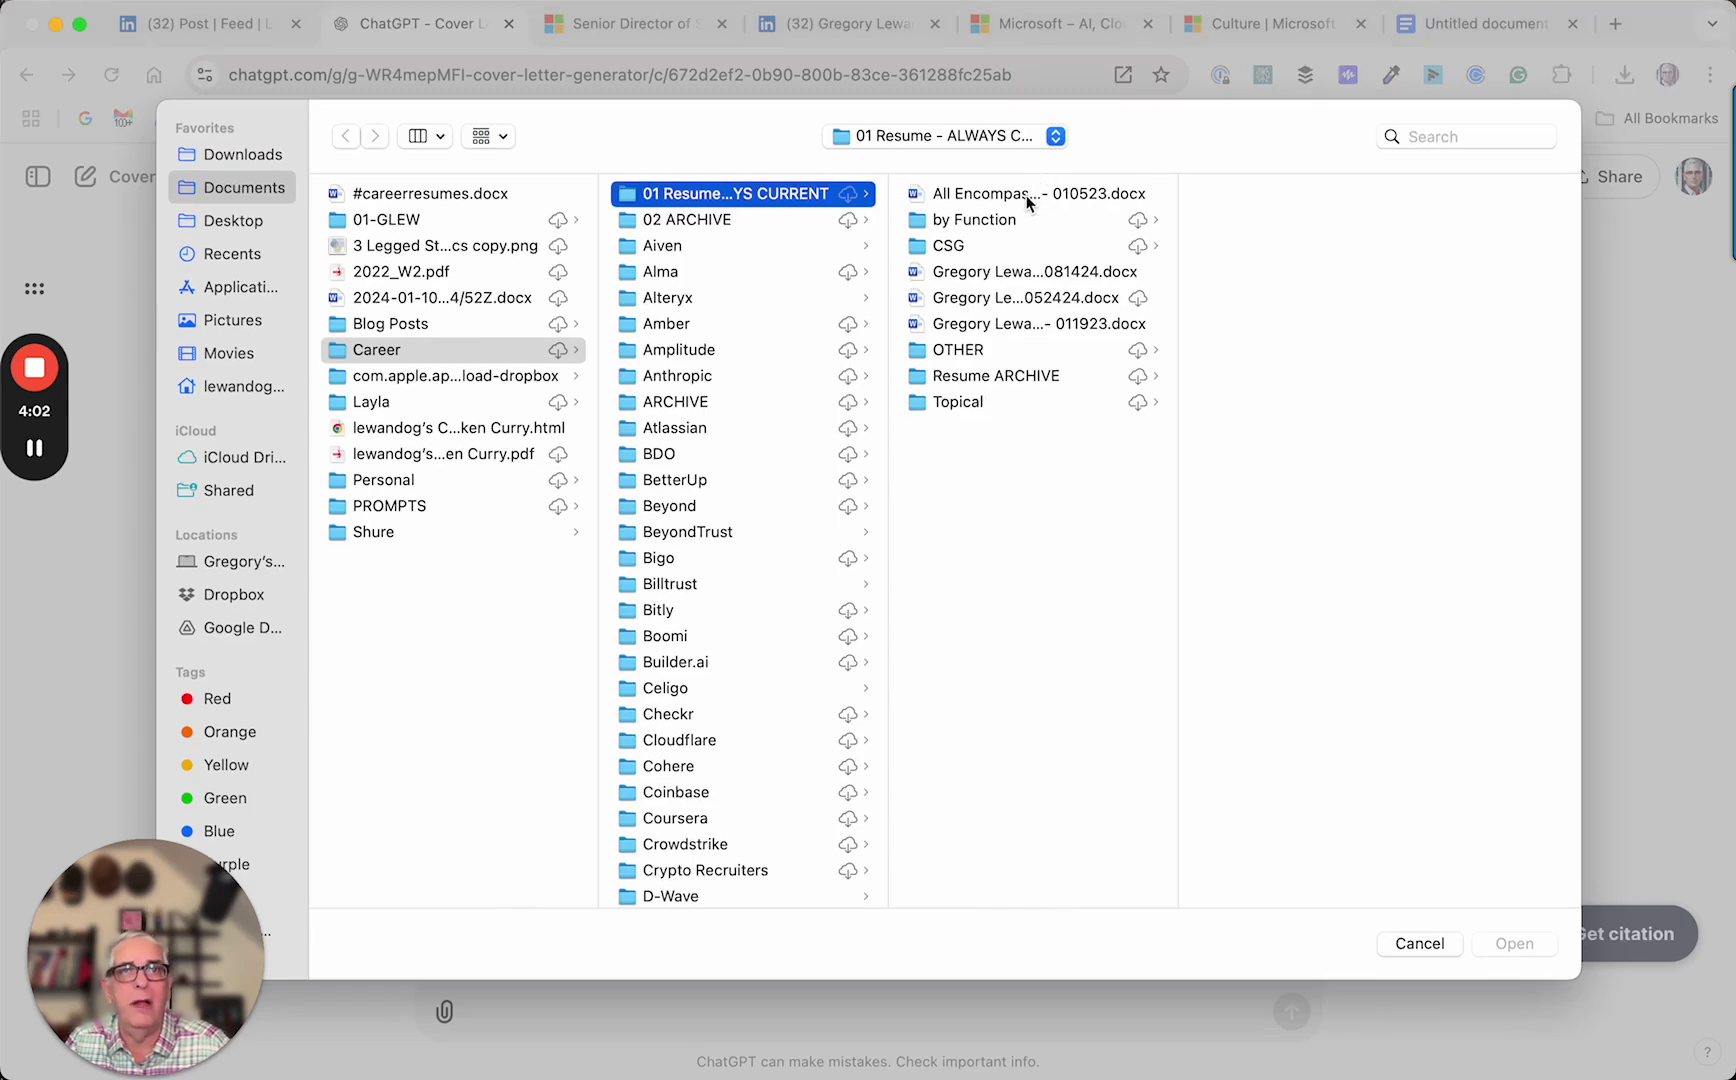
pyautogui.click(1028, 196)
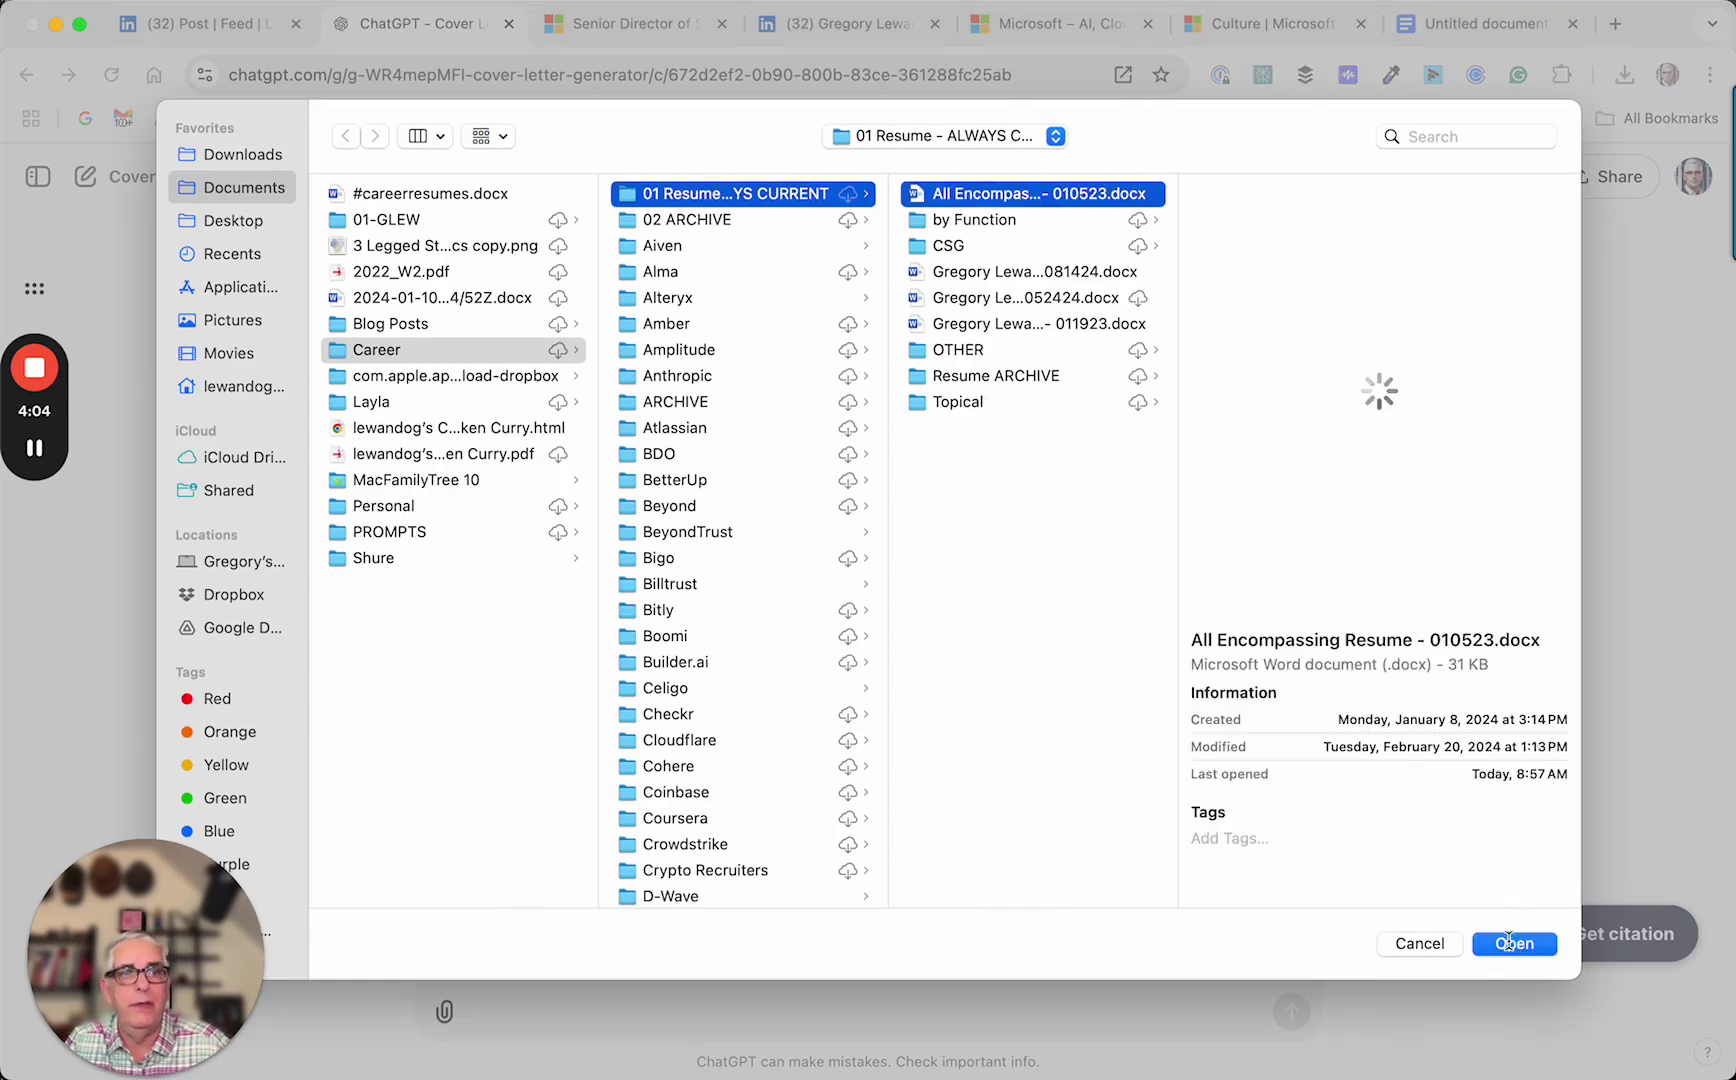
pyautogui.click(1514, 943)
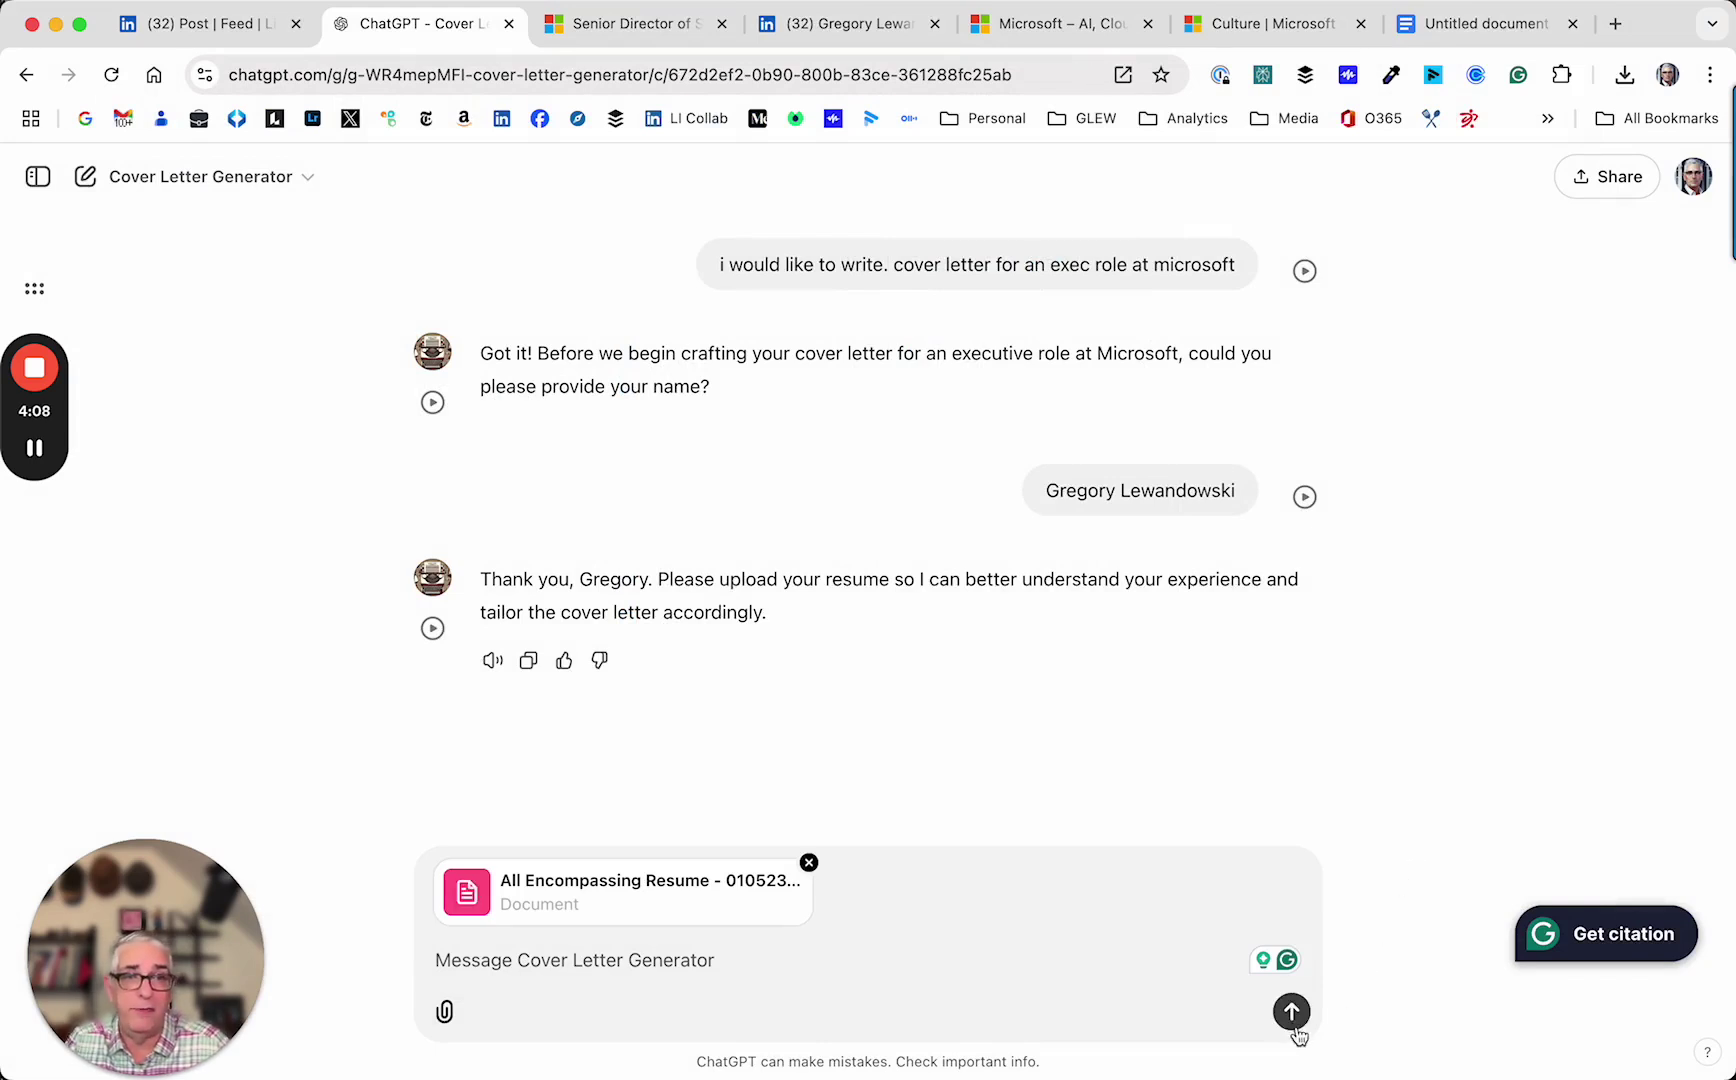
pyautogui.click(1291, 1013)
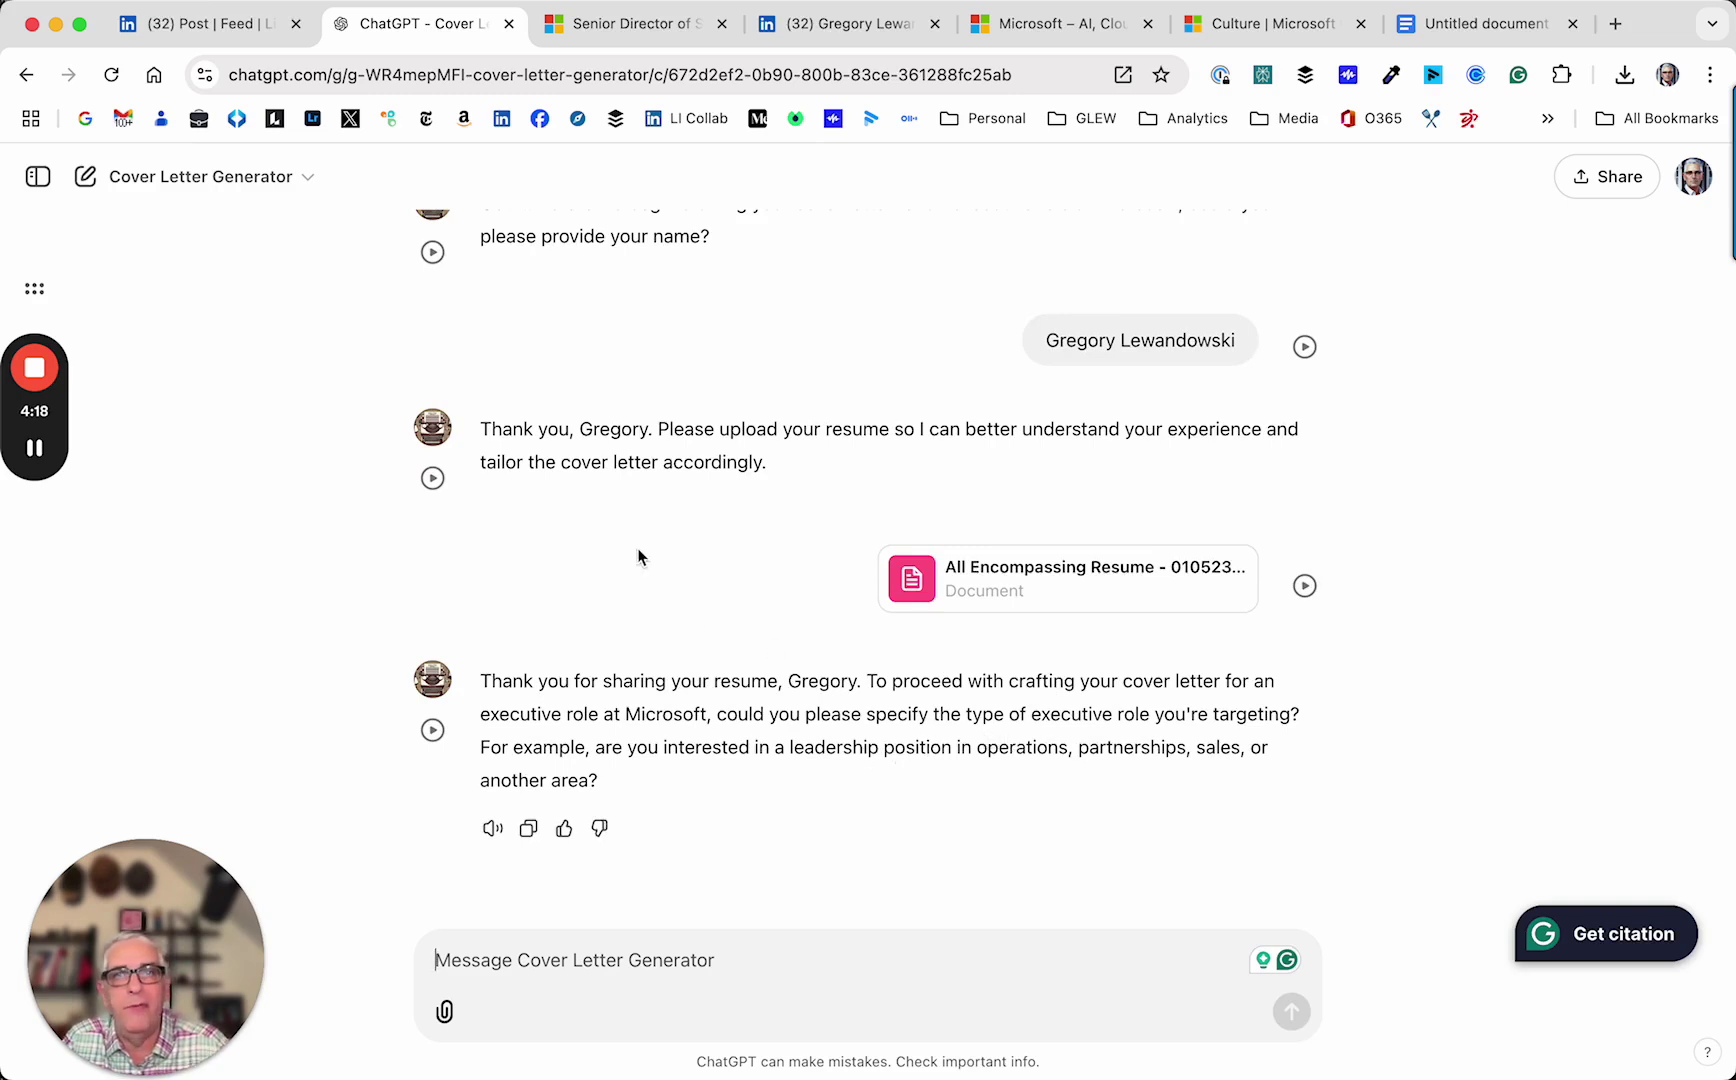
# Step: Copy the job title from the careers page and send 'Senior Director of Strategy and Operations' as the role
pyautogui.click(647, 30)
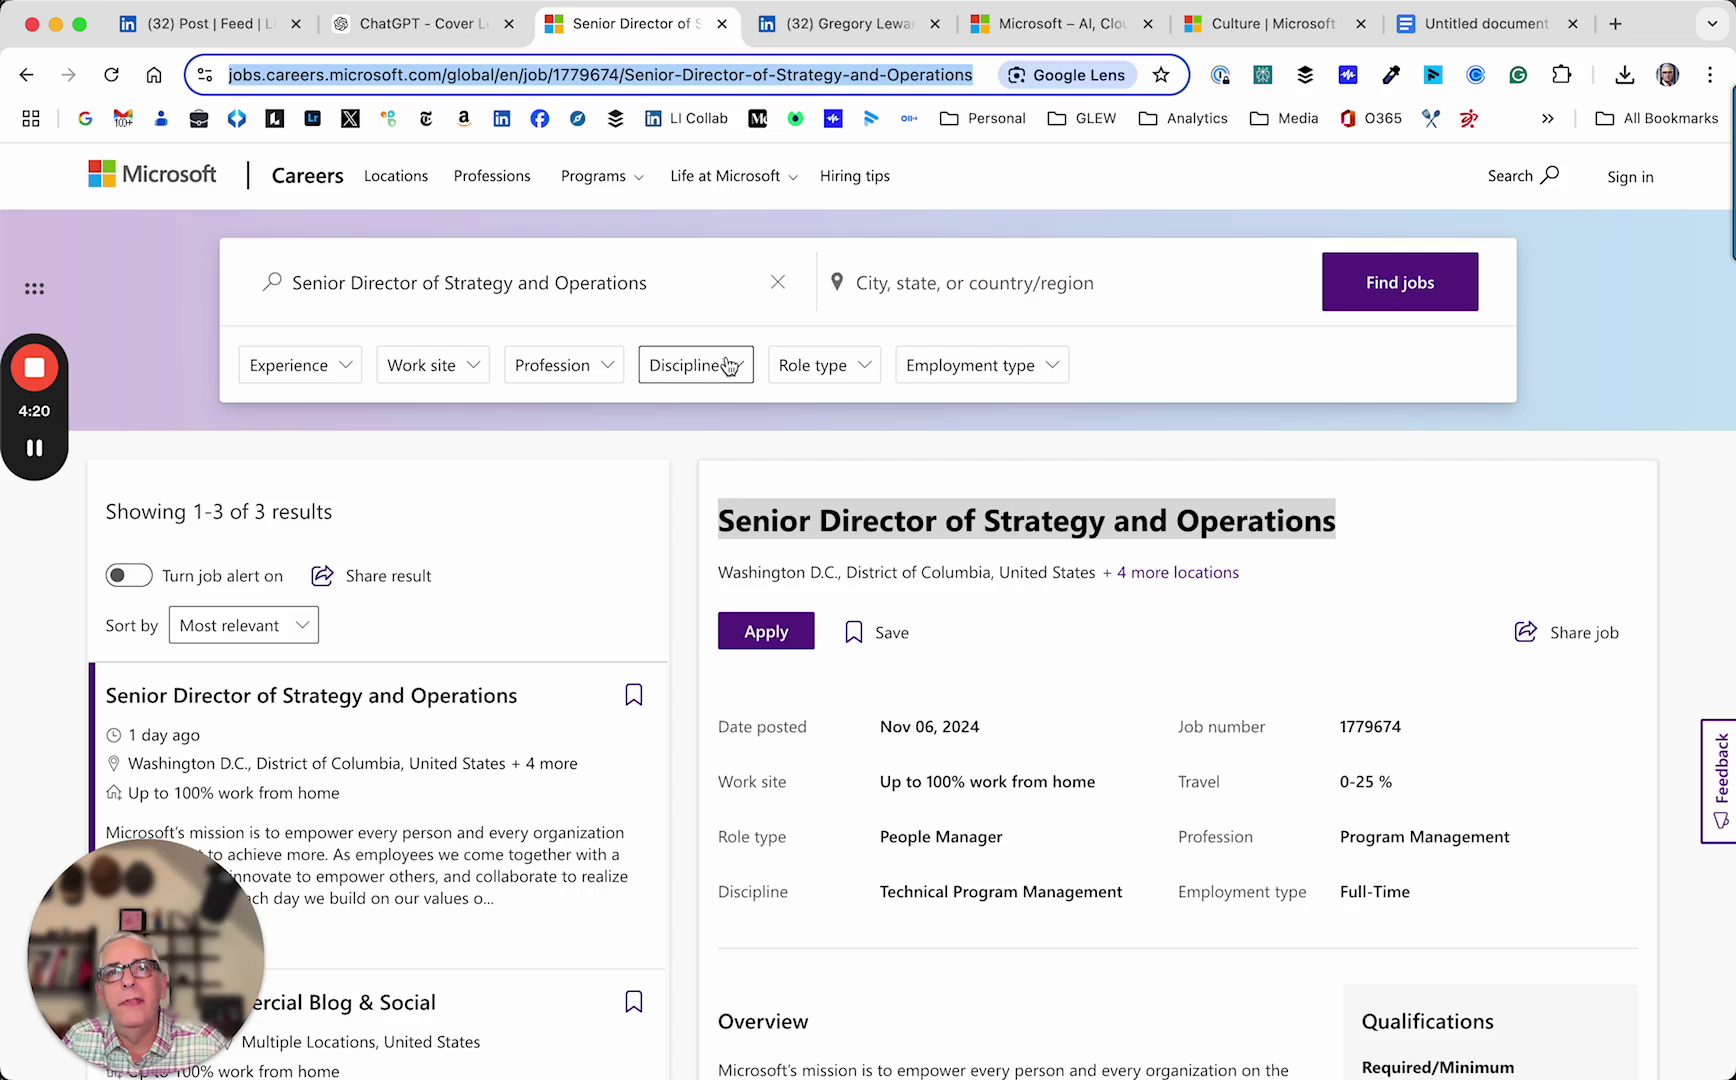
pyautogui.click(752, 510)
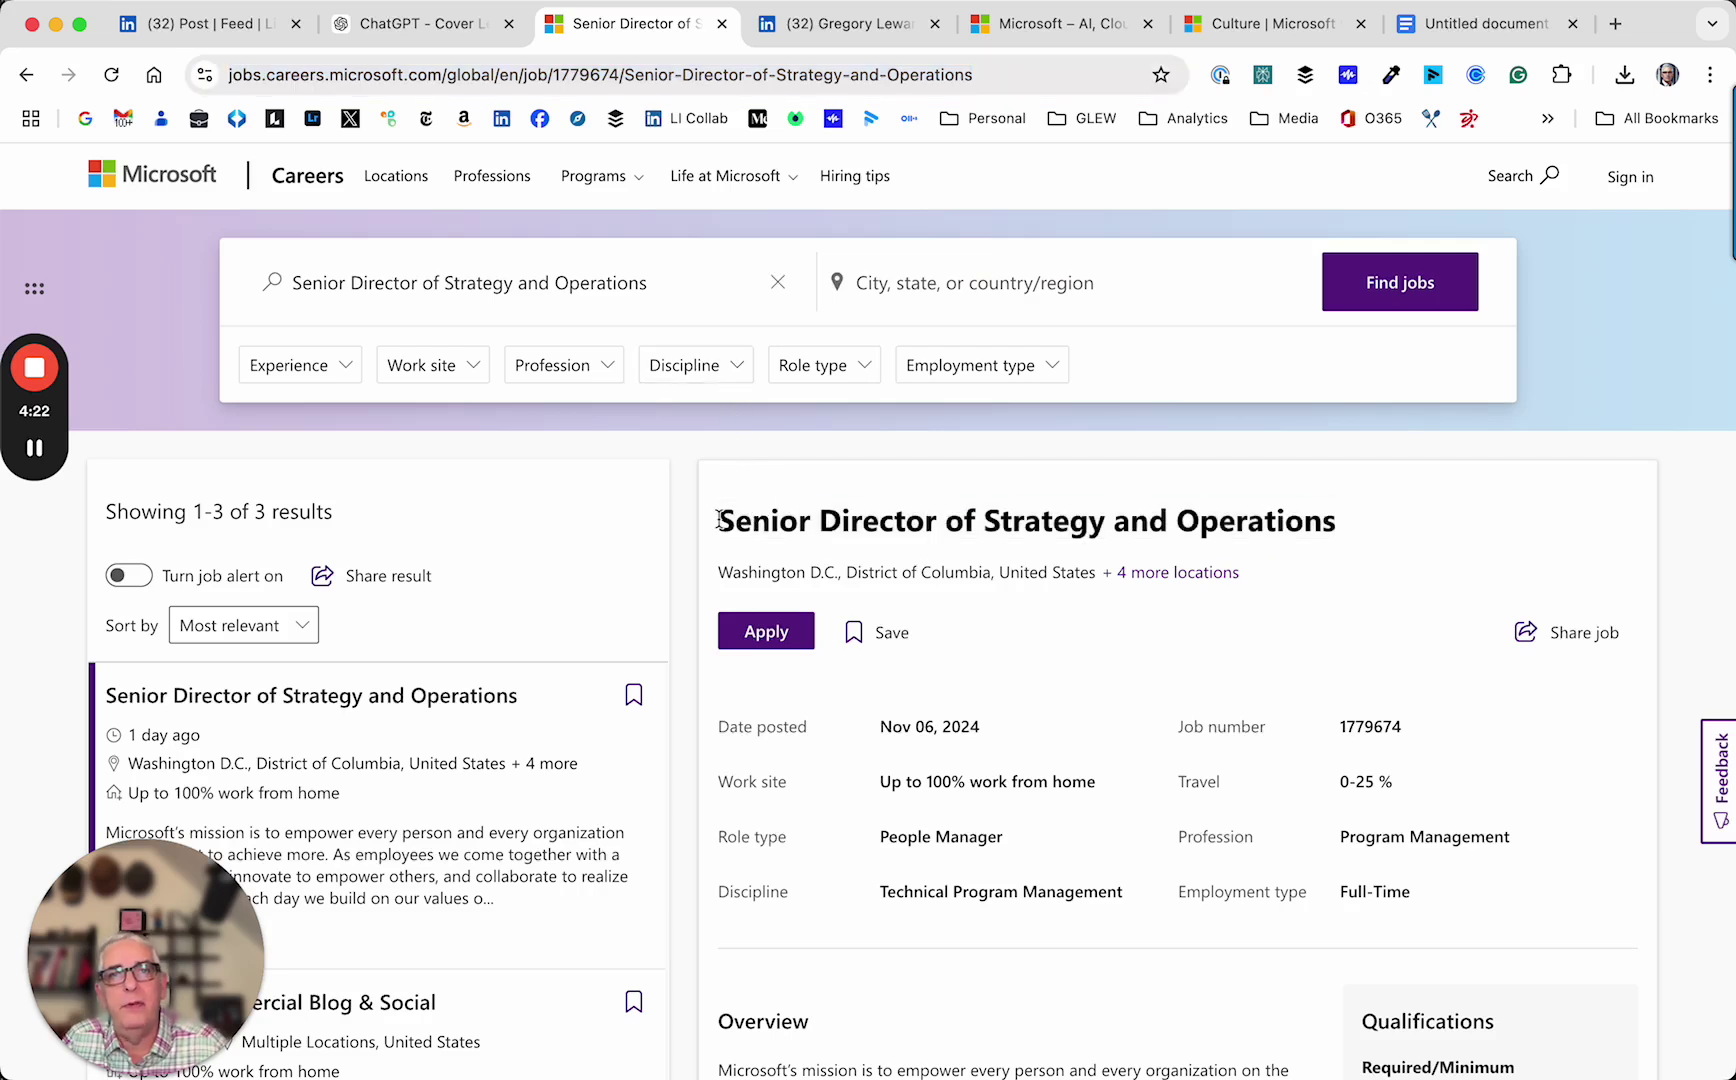
pyautogui.moveTo(719, 518); pyautogui.dragTo(1343, 522)
pyautogui.press('cmd+c')
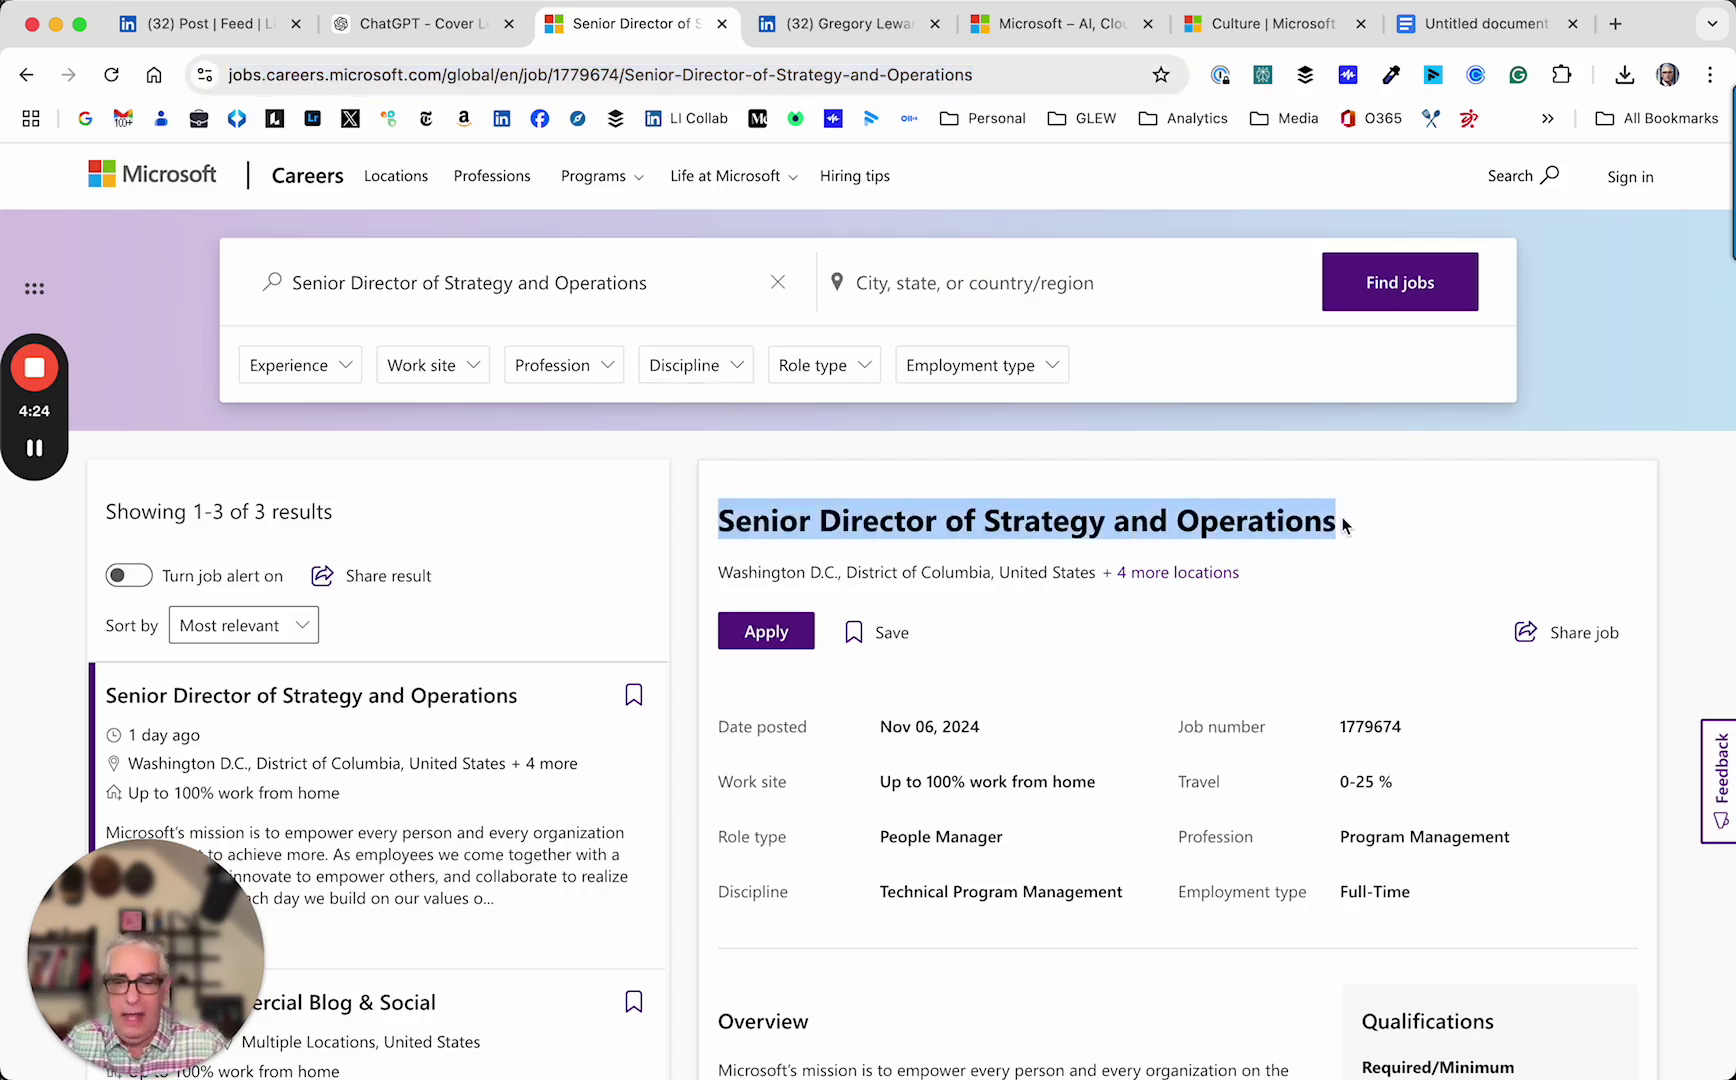
pyautogui.click(440, 23)
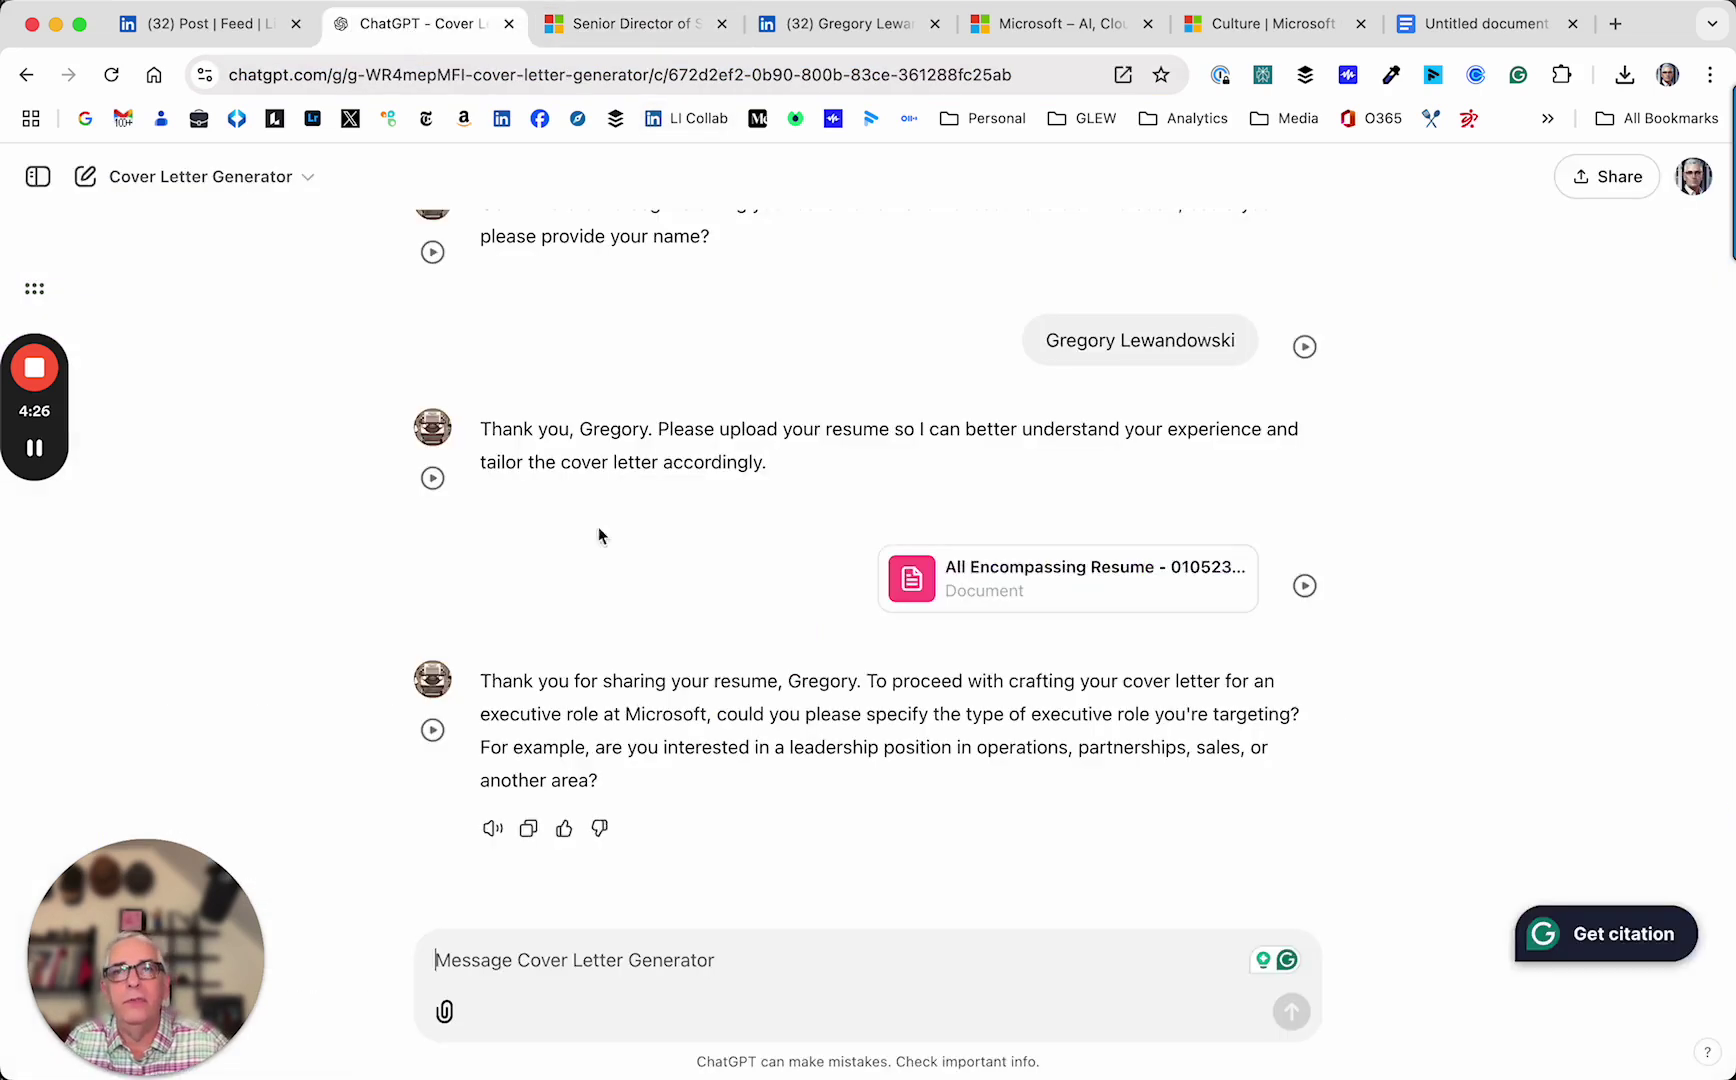
pyautogui.click(519, 961)
pyautogui.press('cmd+v')
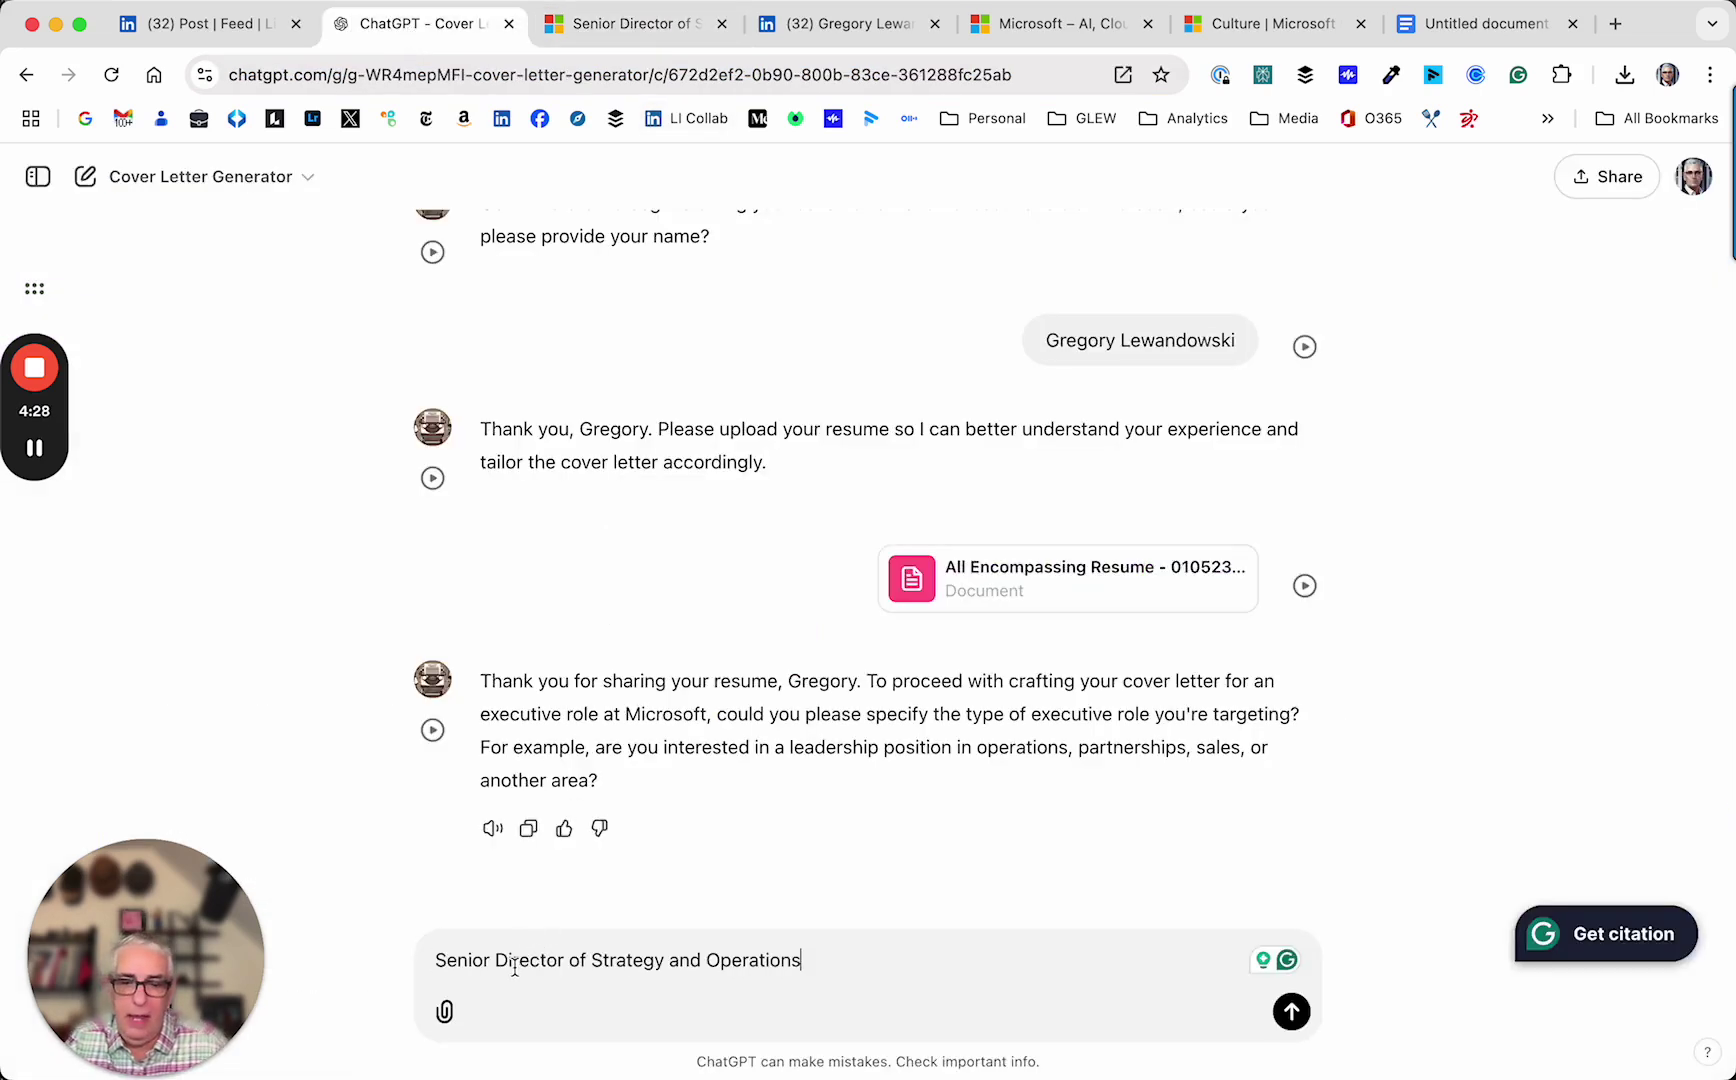
pyautogui.press('Return')
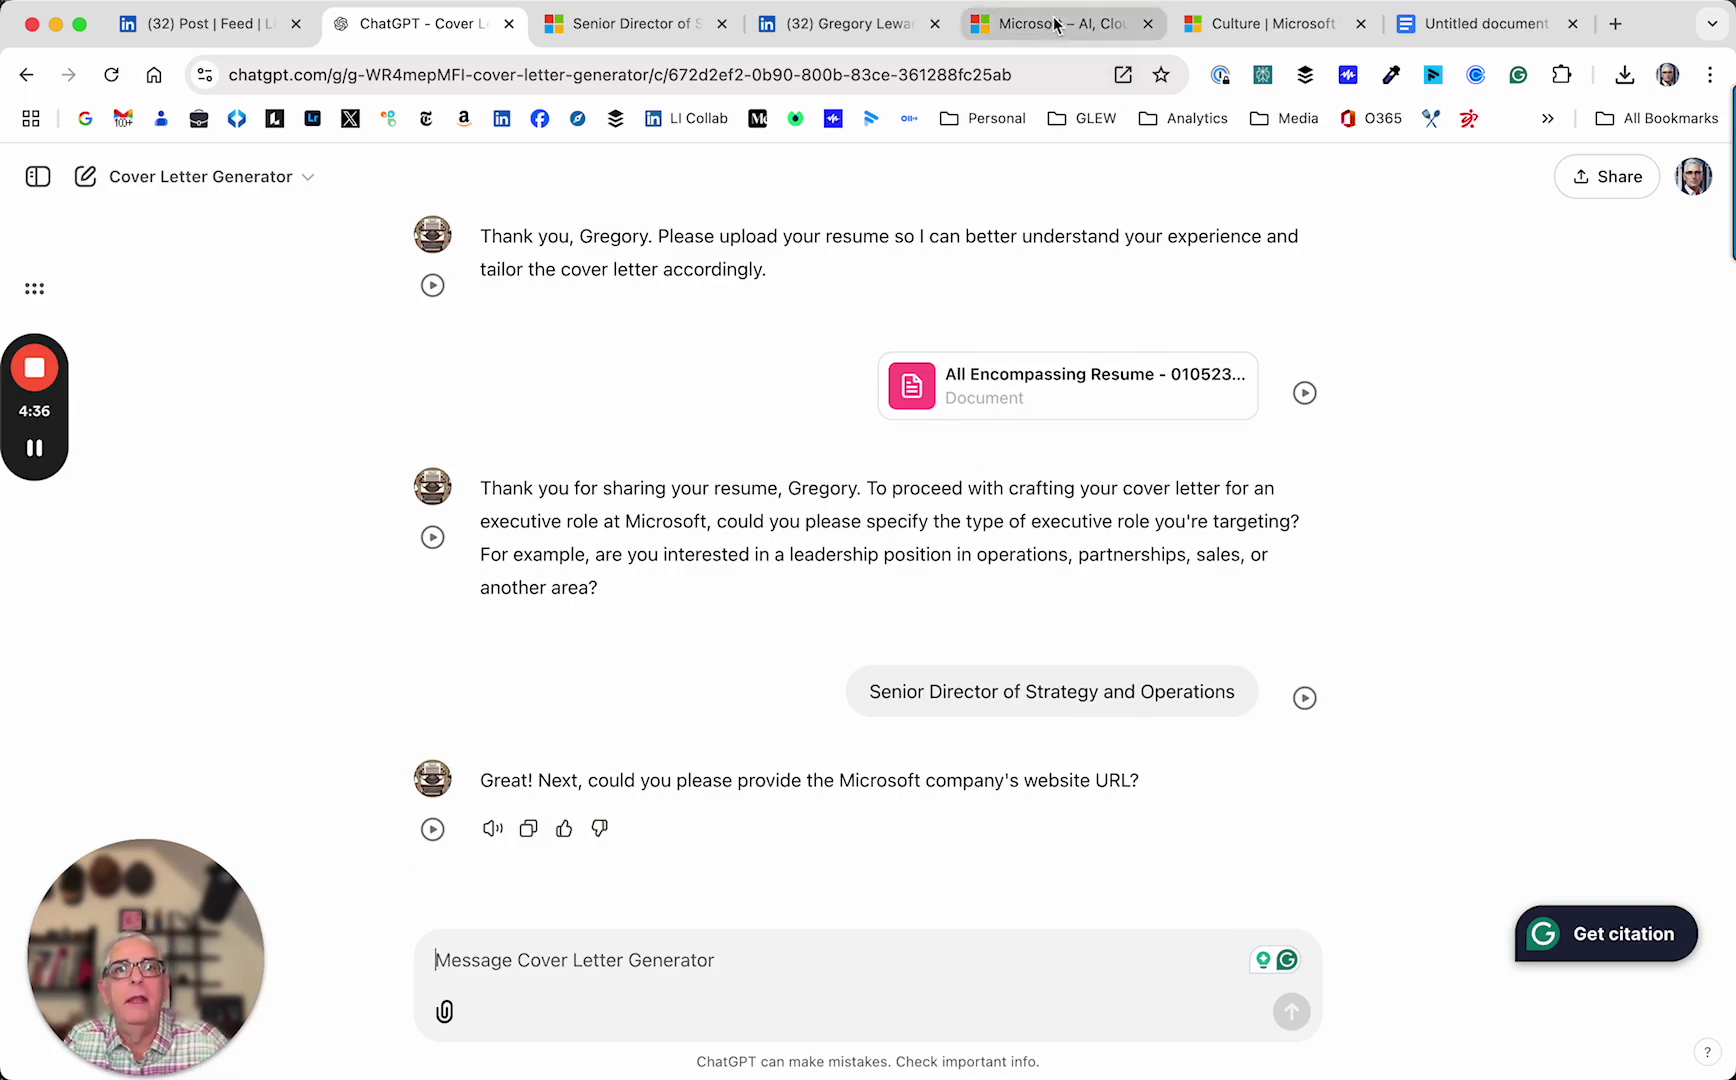
# Step: Send Microsoft's homepage URL plus a 'Culture Page:' line with the culture page URL
pyautogui.click(1000, 23)
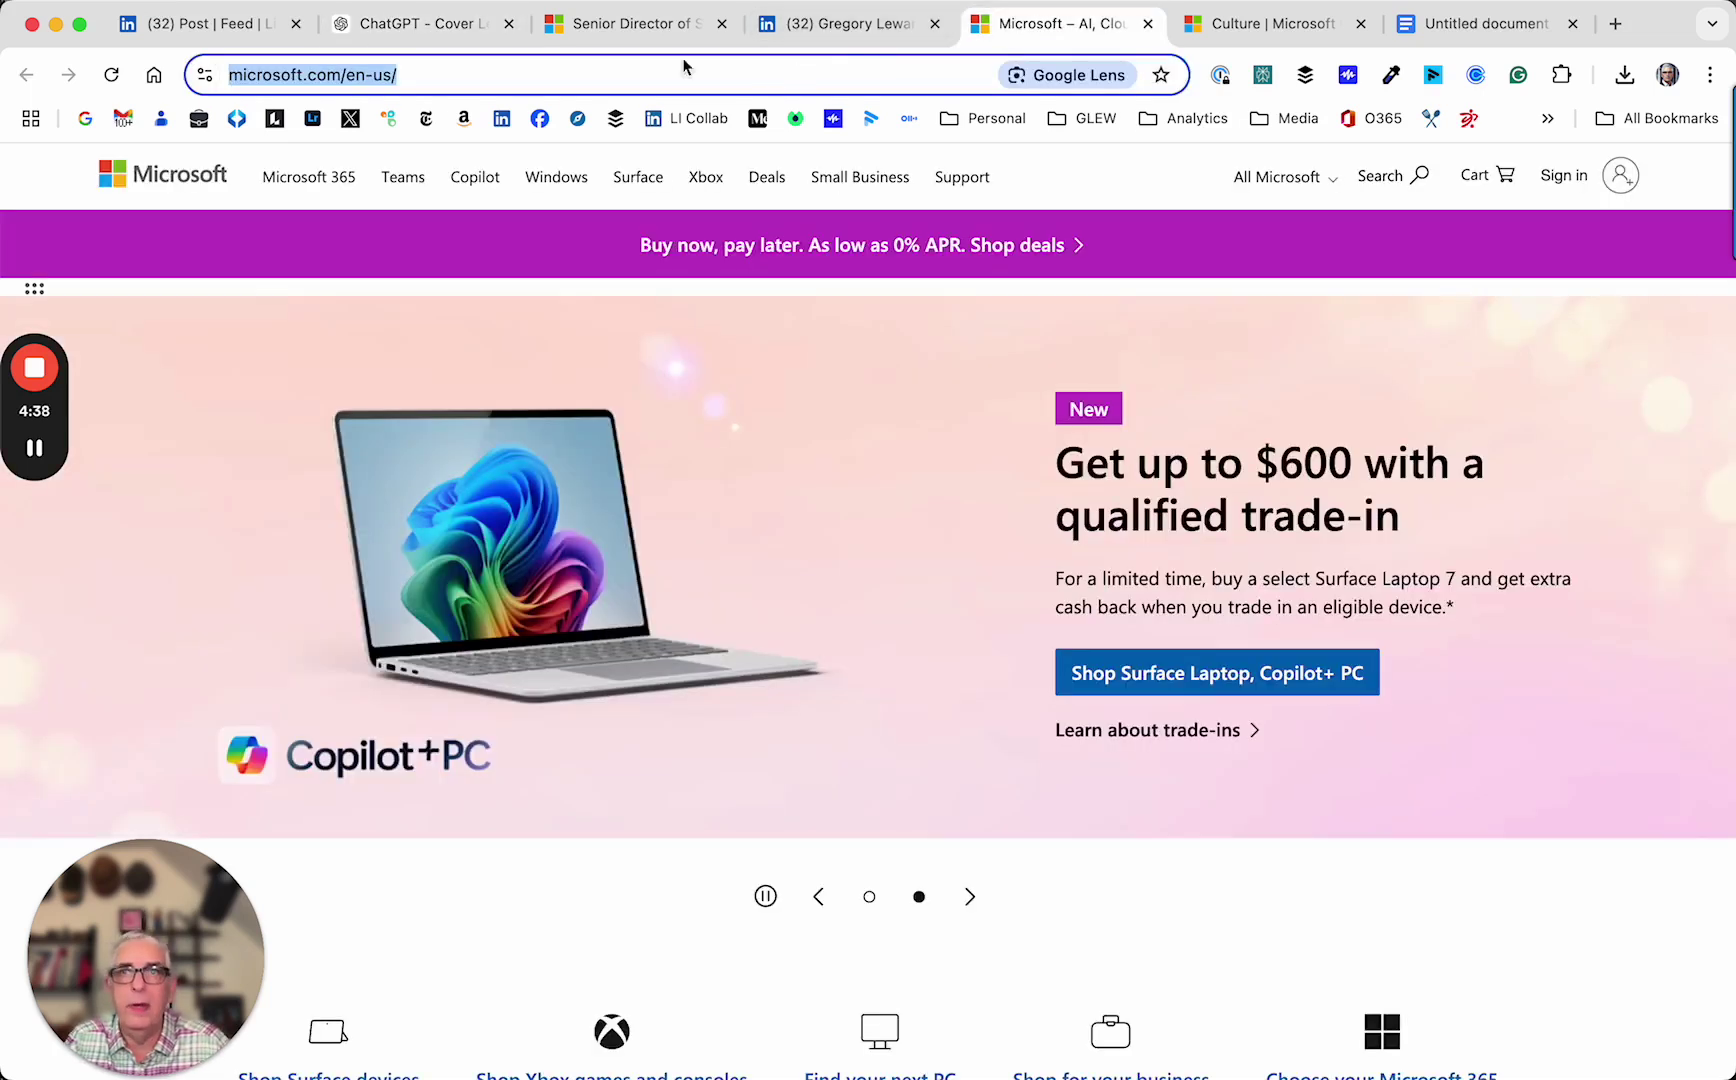
pyautogui.click(397, 34)
pyautogui.click(515, 958)
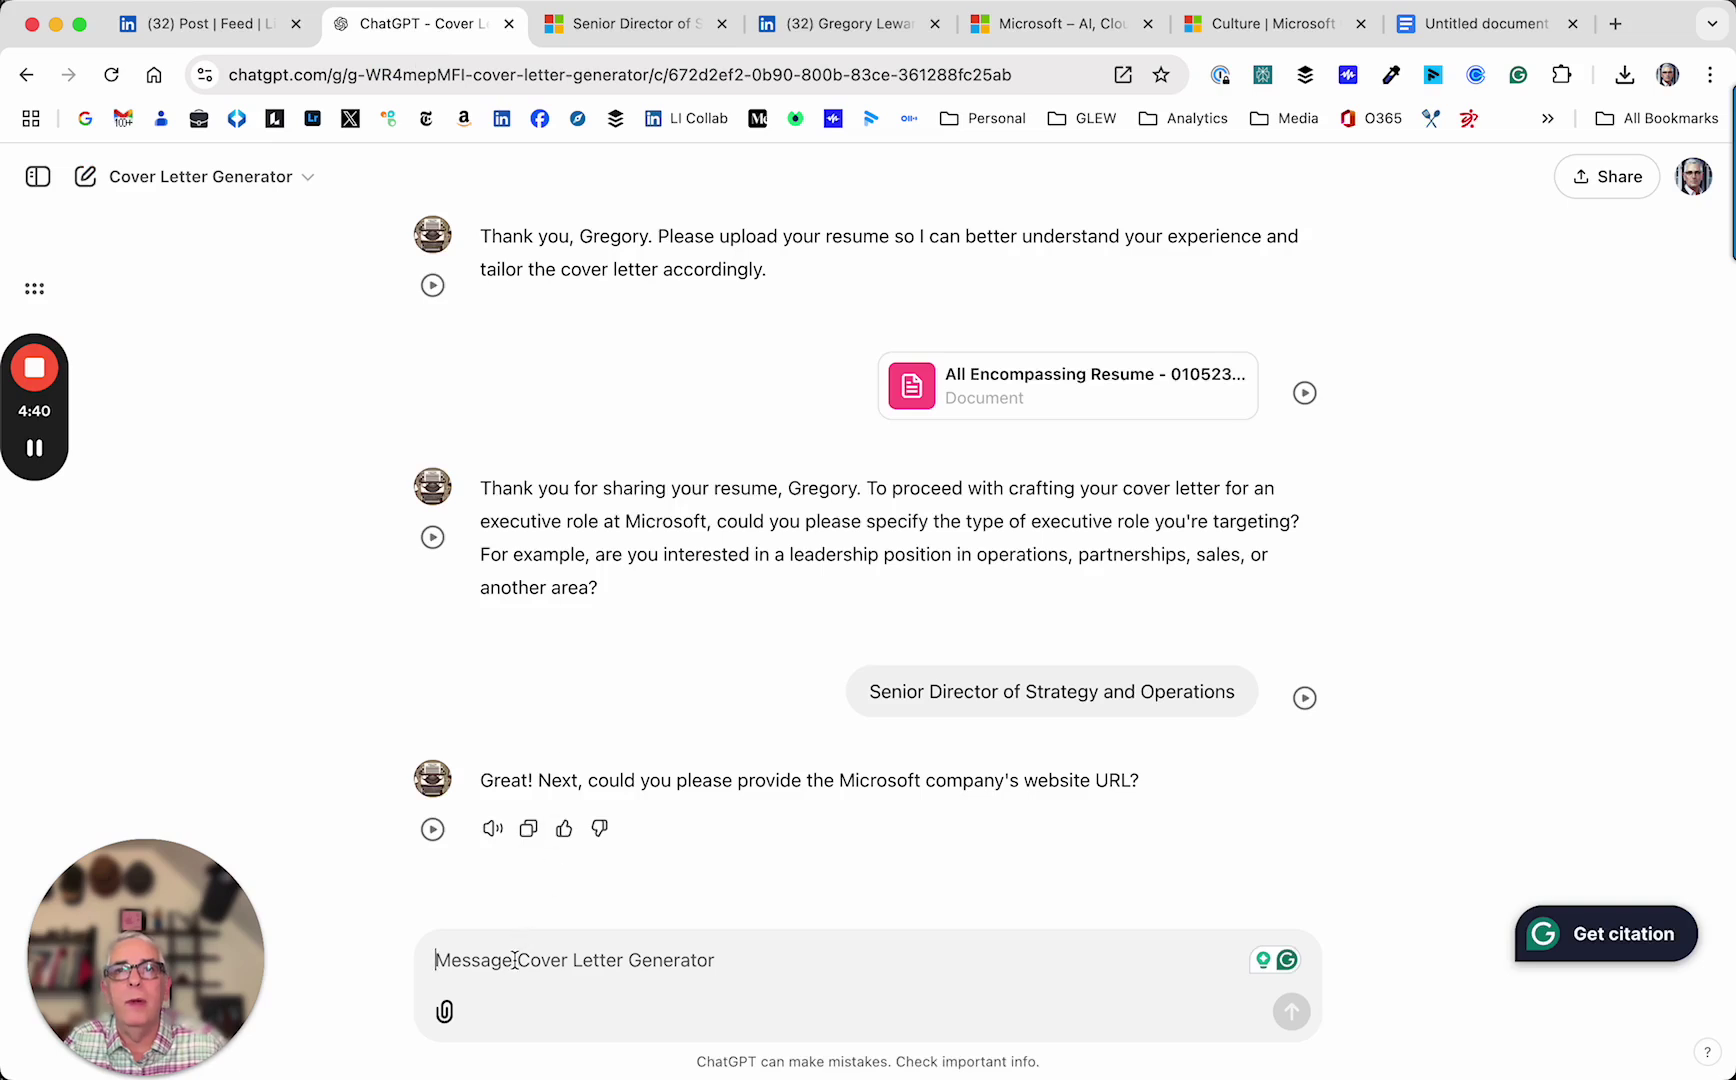
pyautogui.write('https://www.microsoft.com/en-us/')
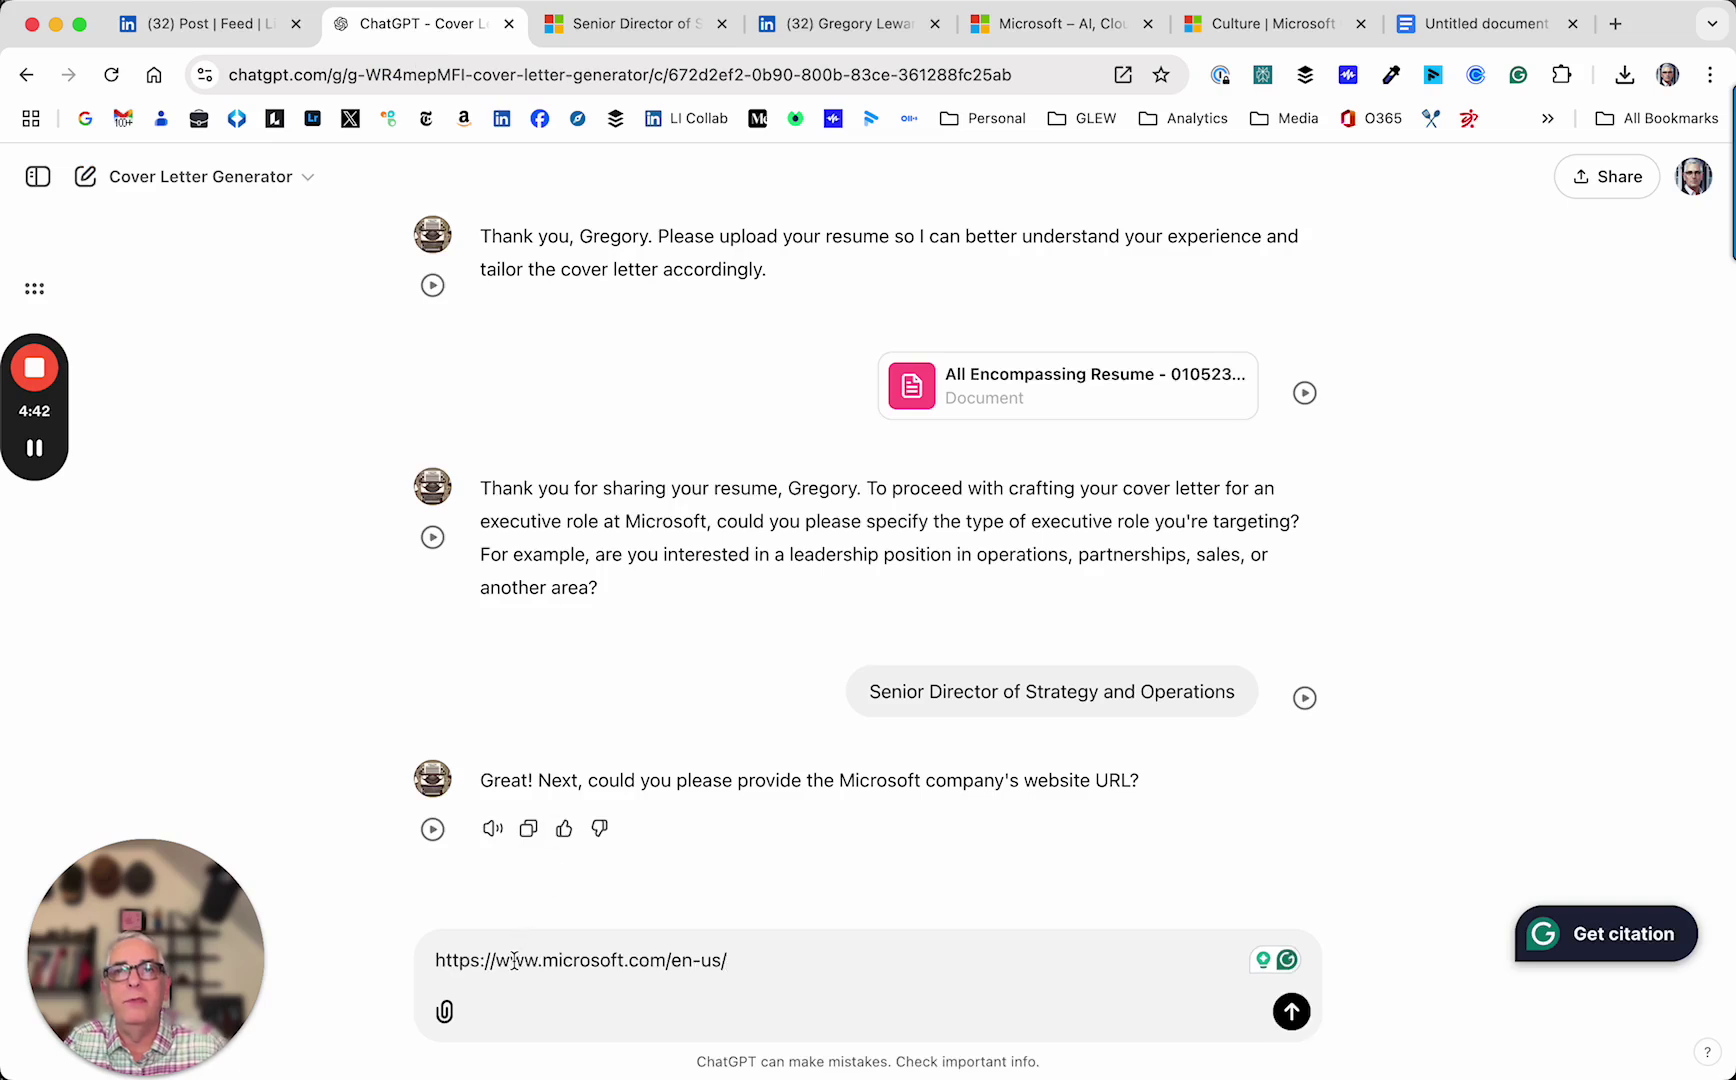
pyautogui.hotkey('shift', 'Return')
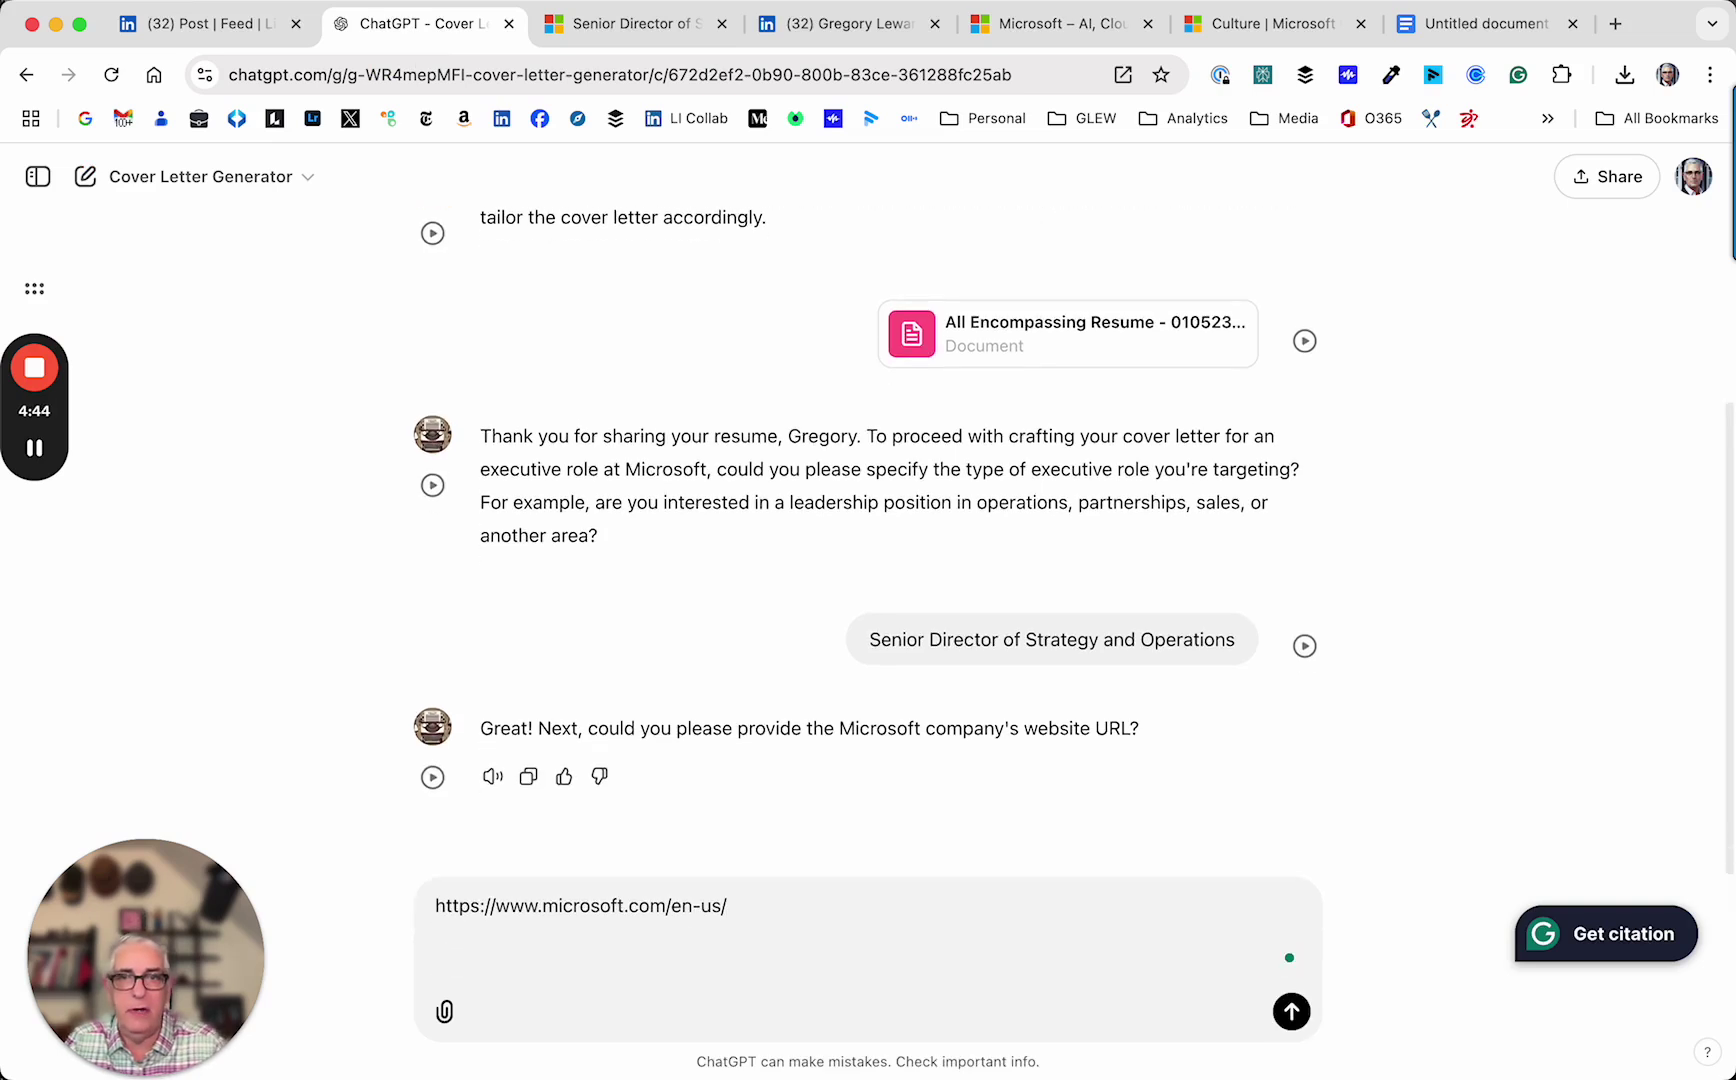
pyautogui.write('Culture Page:')
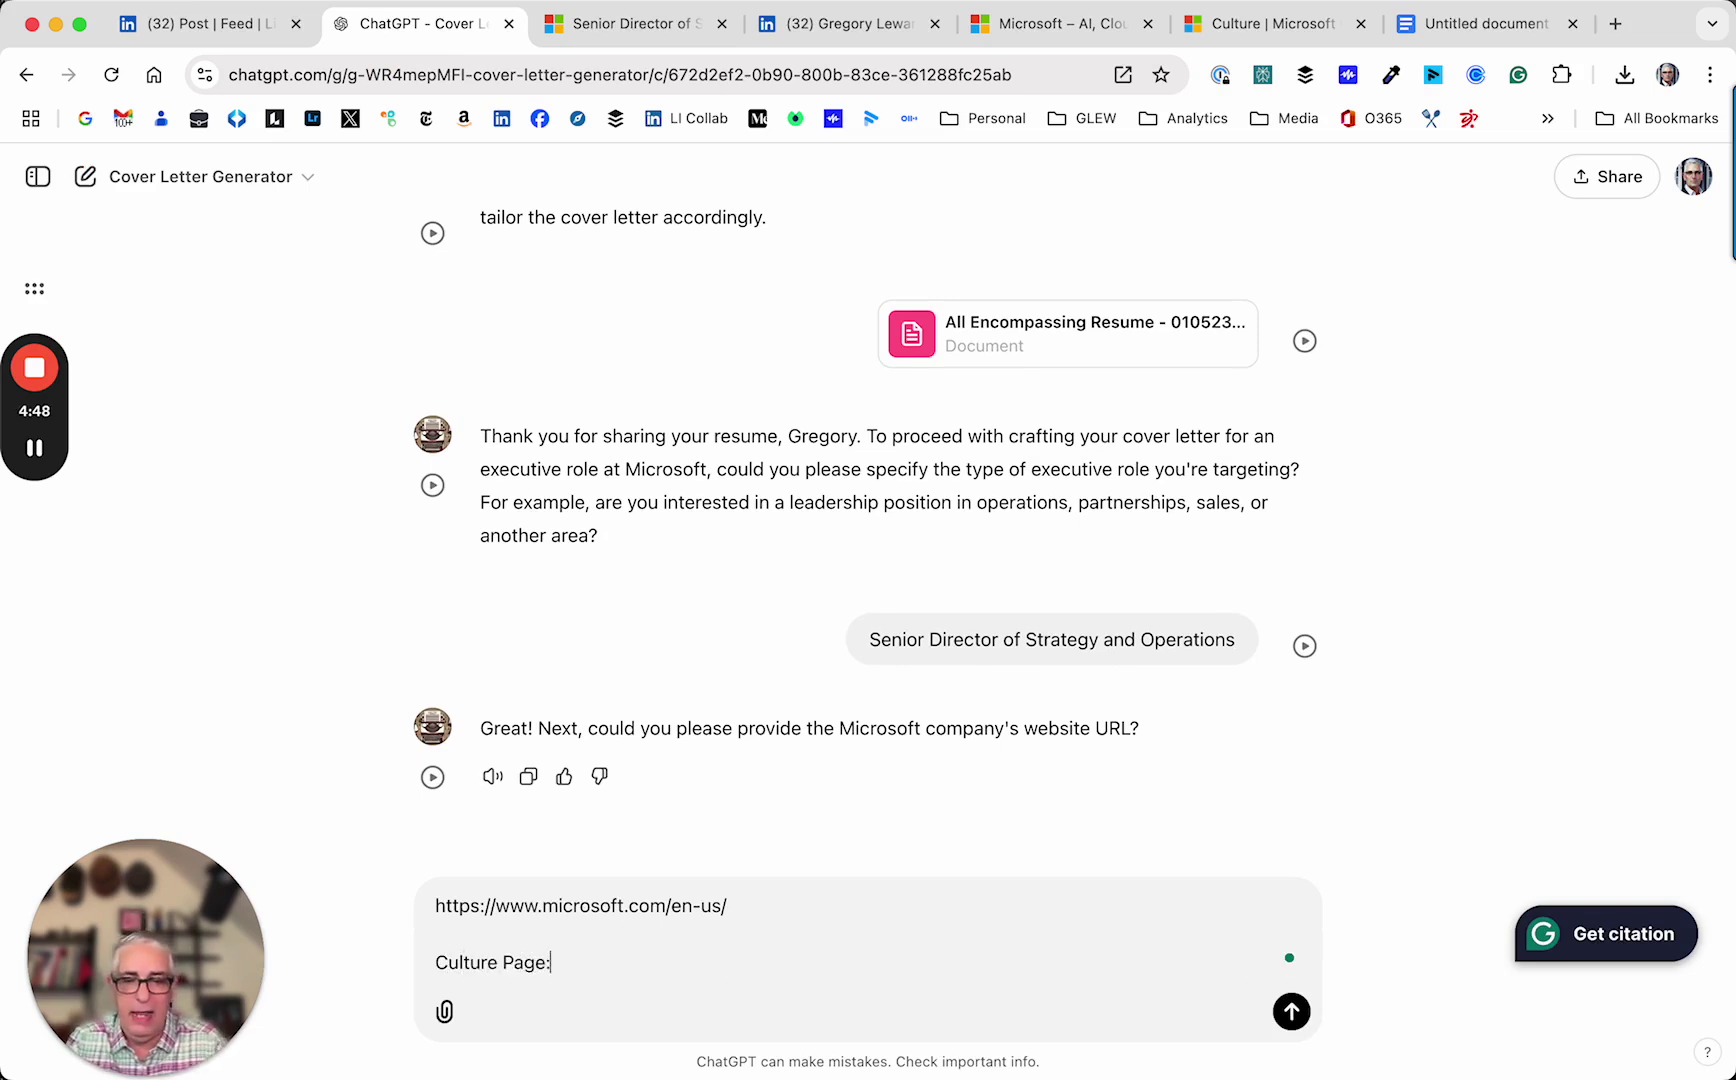
pyautogui.click(1245, 25)
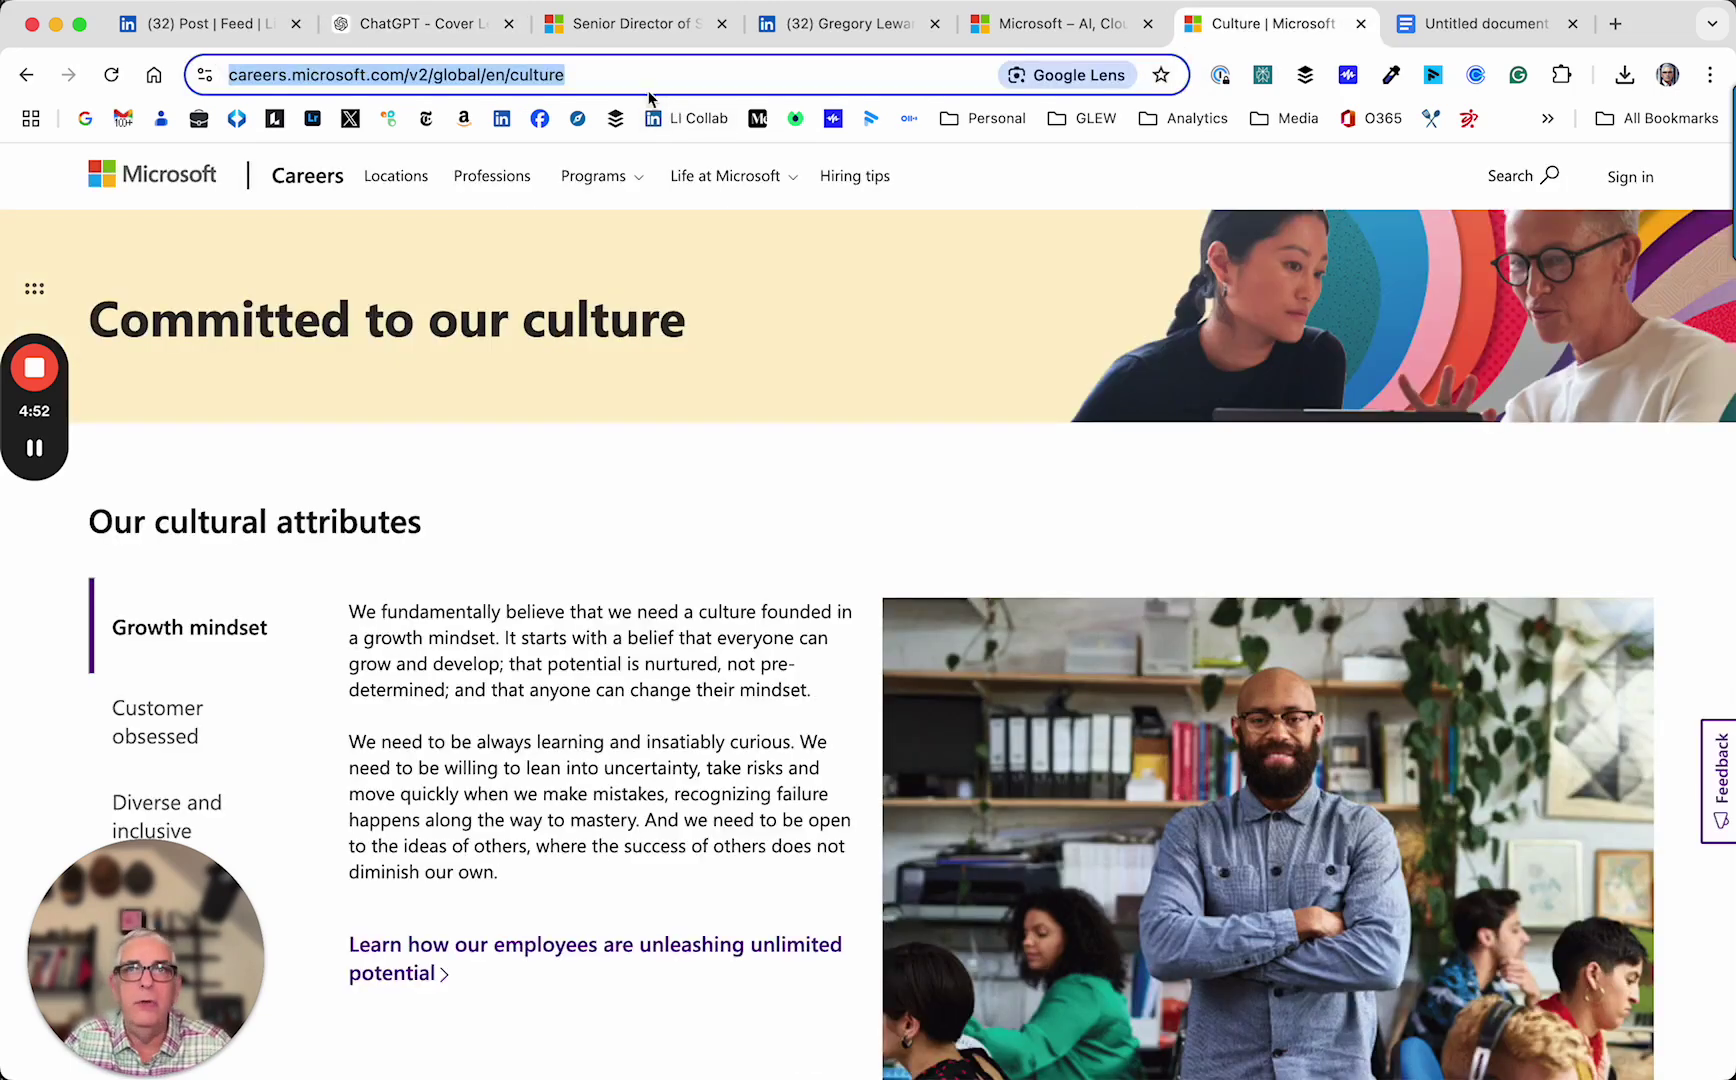
pyautogui.click(410, 24)
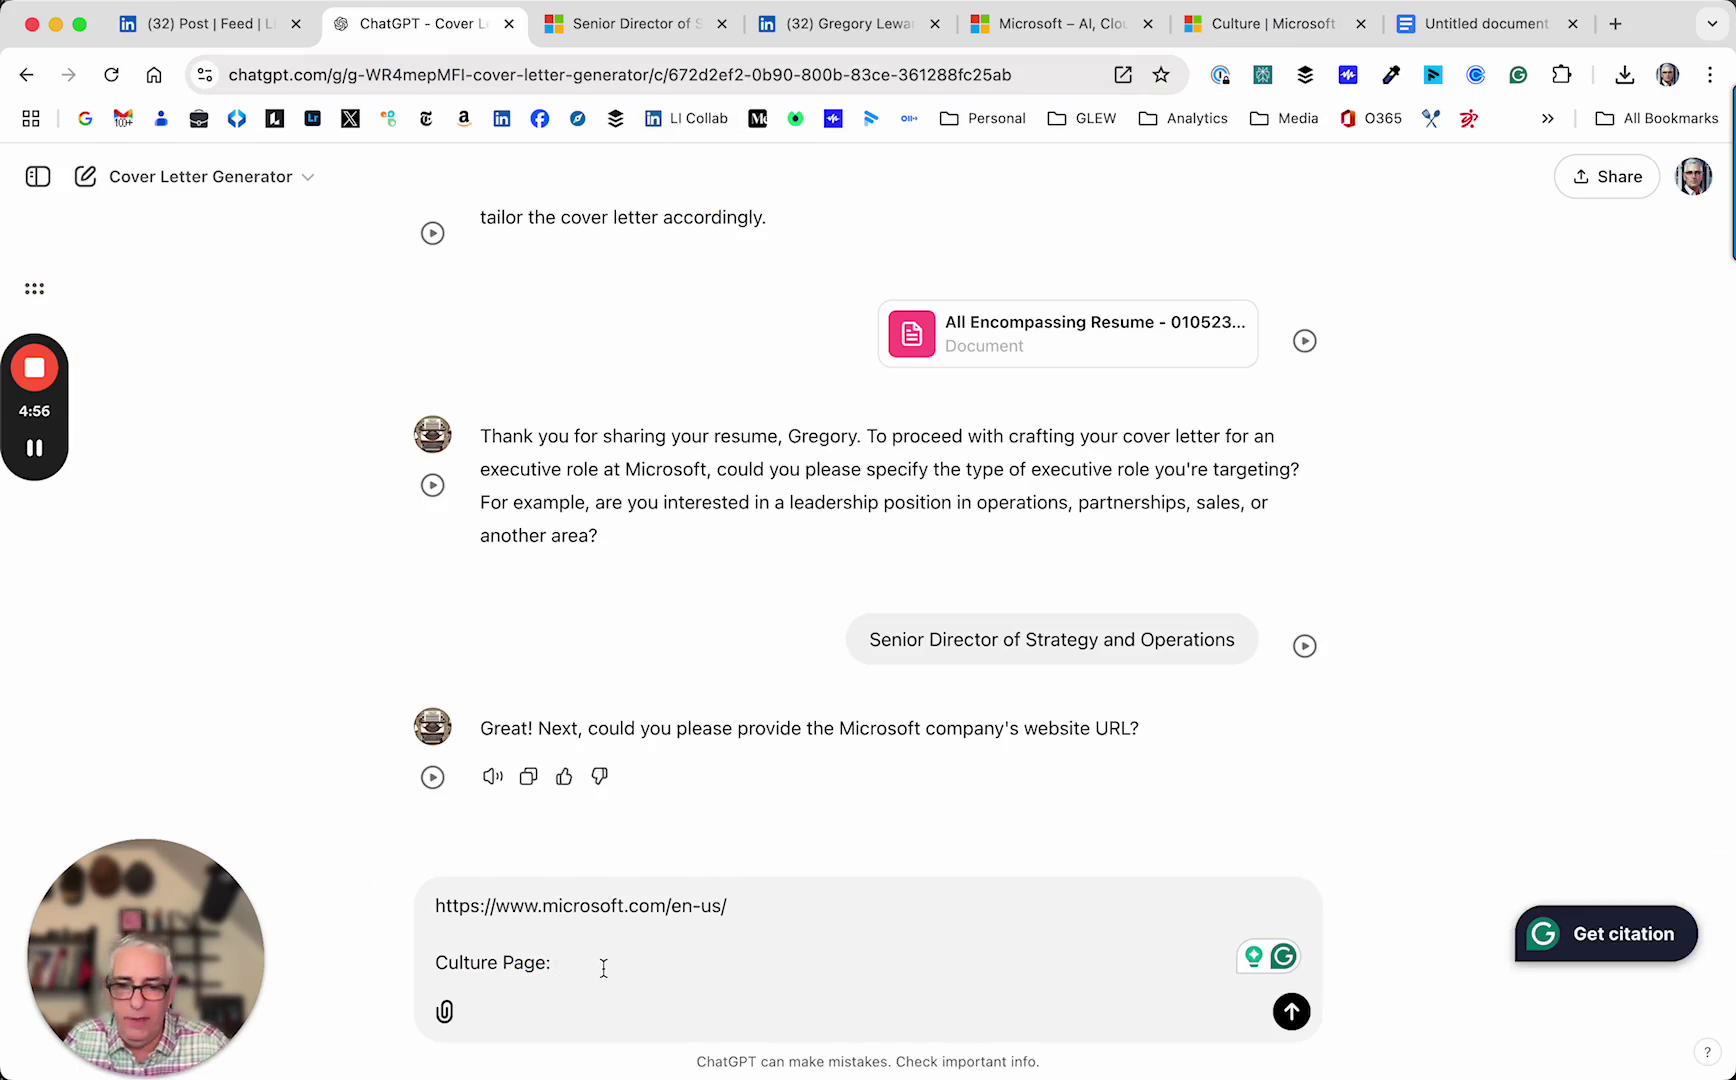
pyautogui.write('https://careers.microsoft.com/v2/global/en/culture')
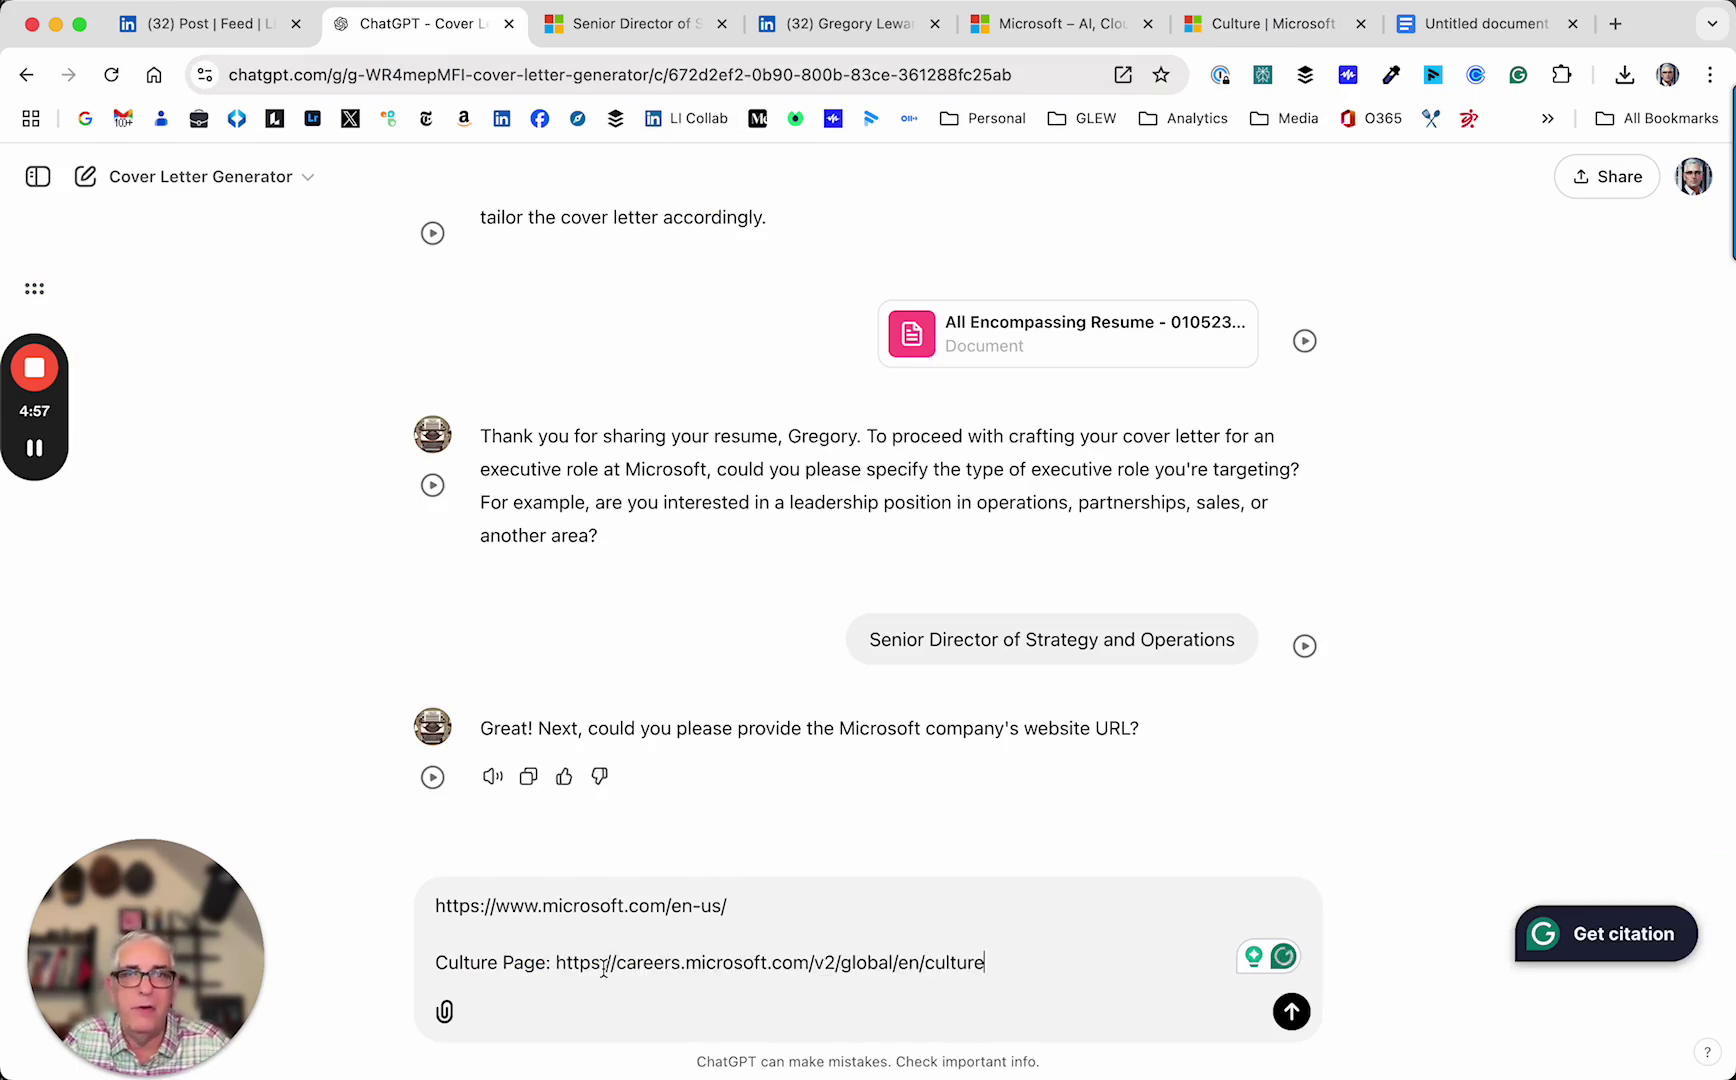
pyautogui.click(1291, 1013)
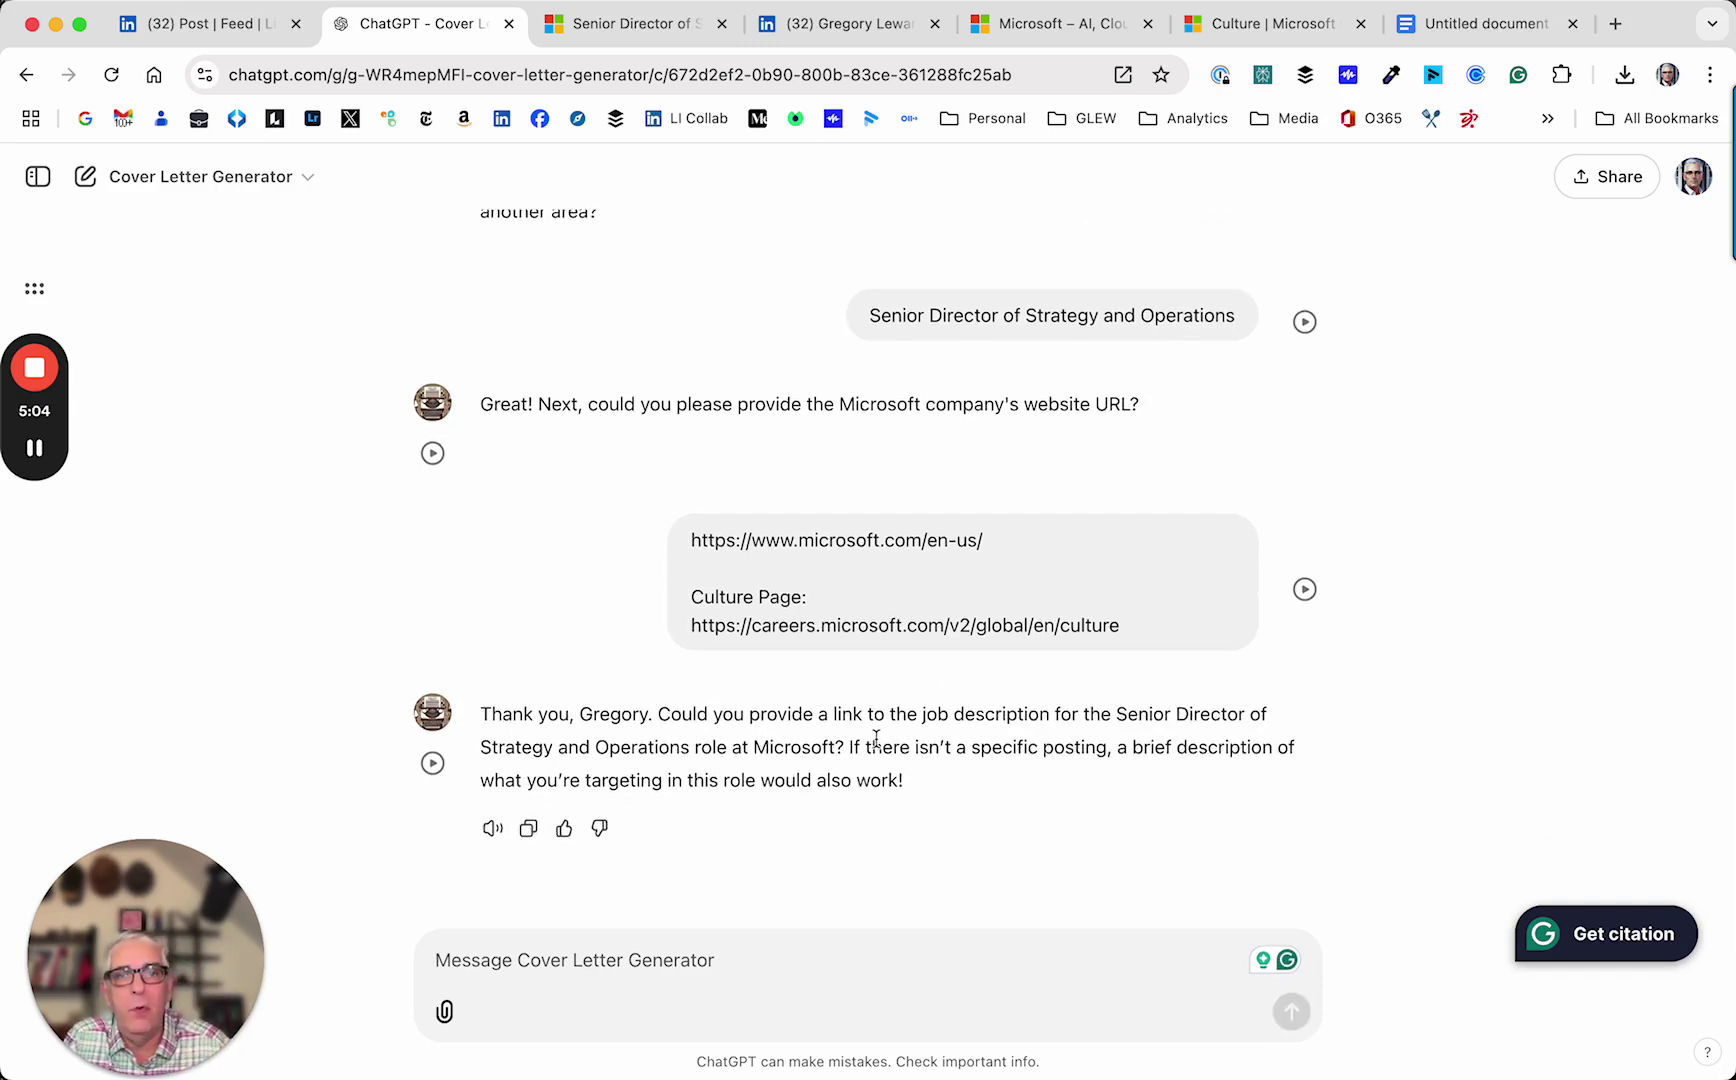
# Step: Copy the Microsoft job posting URL and send it to the generator
pyautogui.click(646, 27)
pyautogui.click(625, 76)
pyautogui.press('super+c')
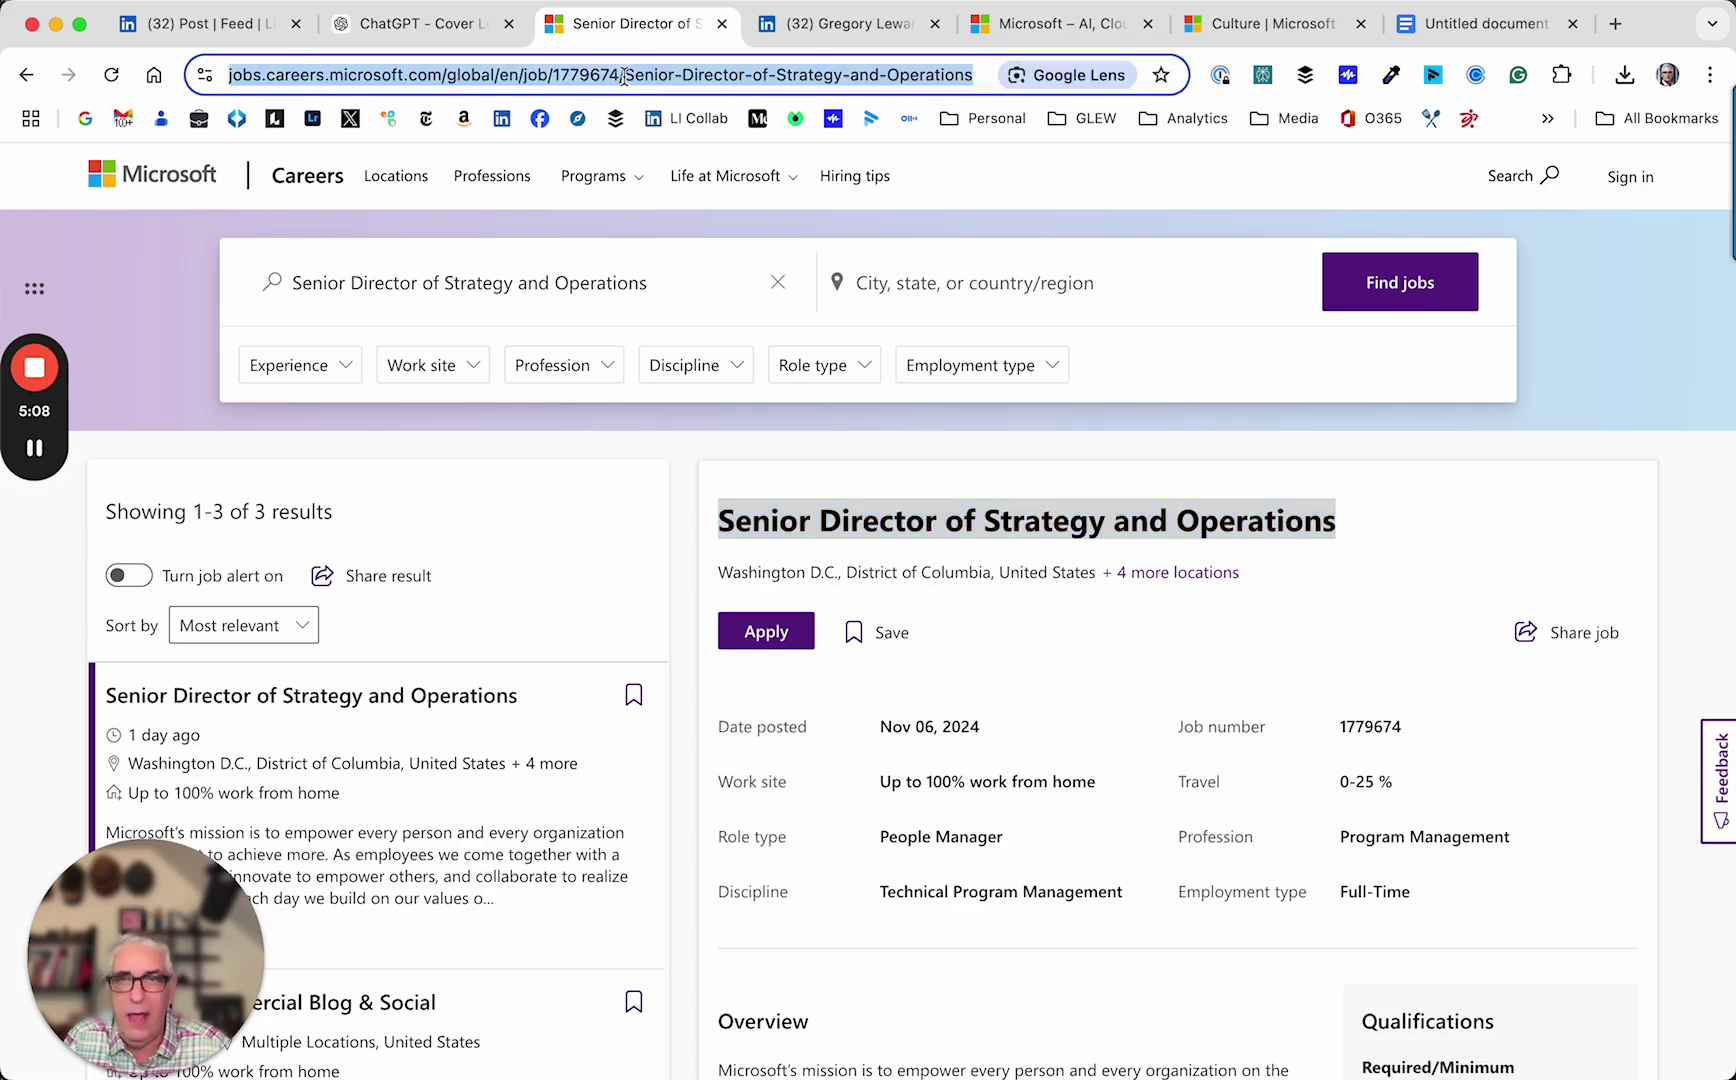
pyautogui.click(425, 22)
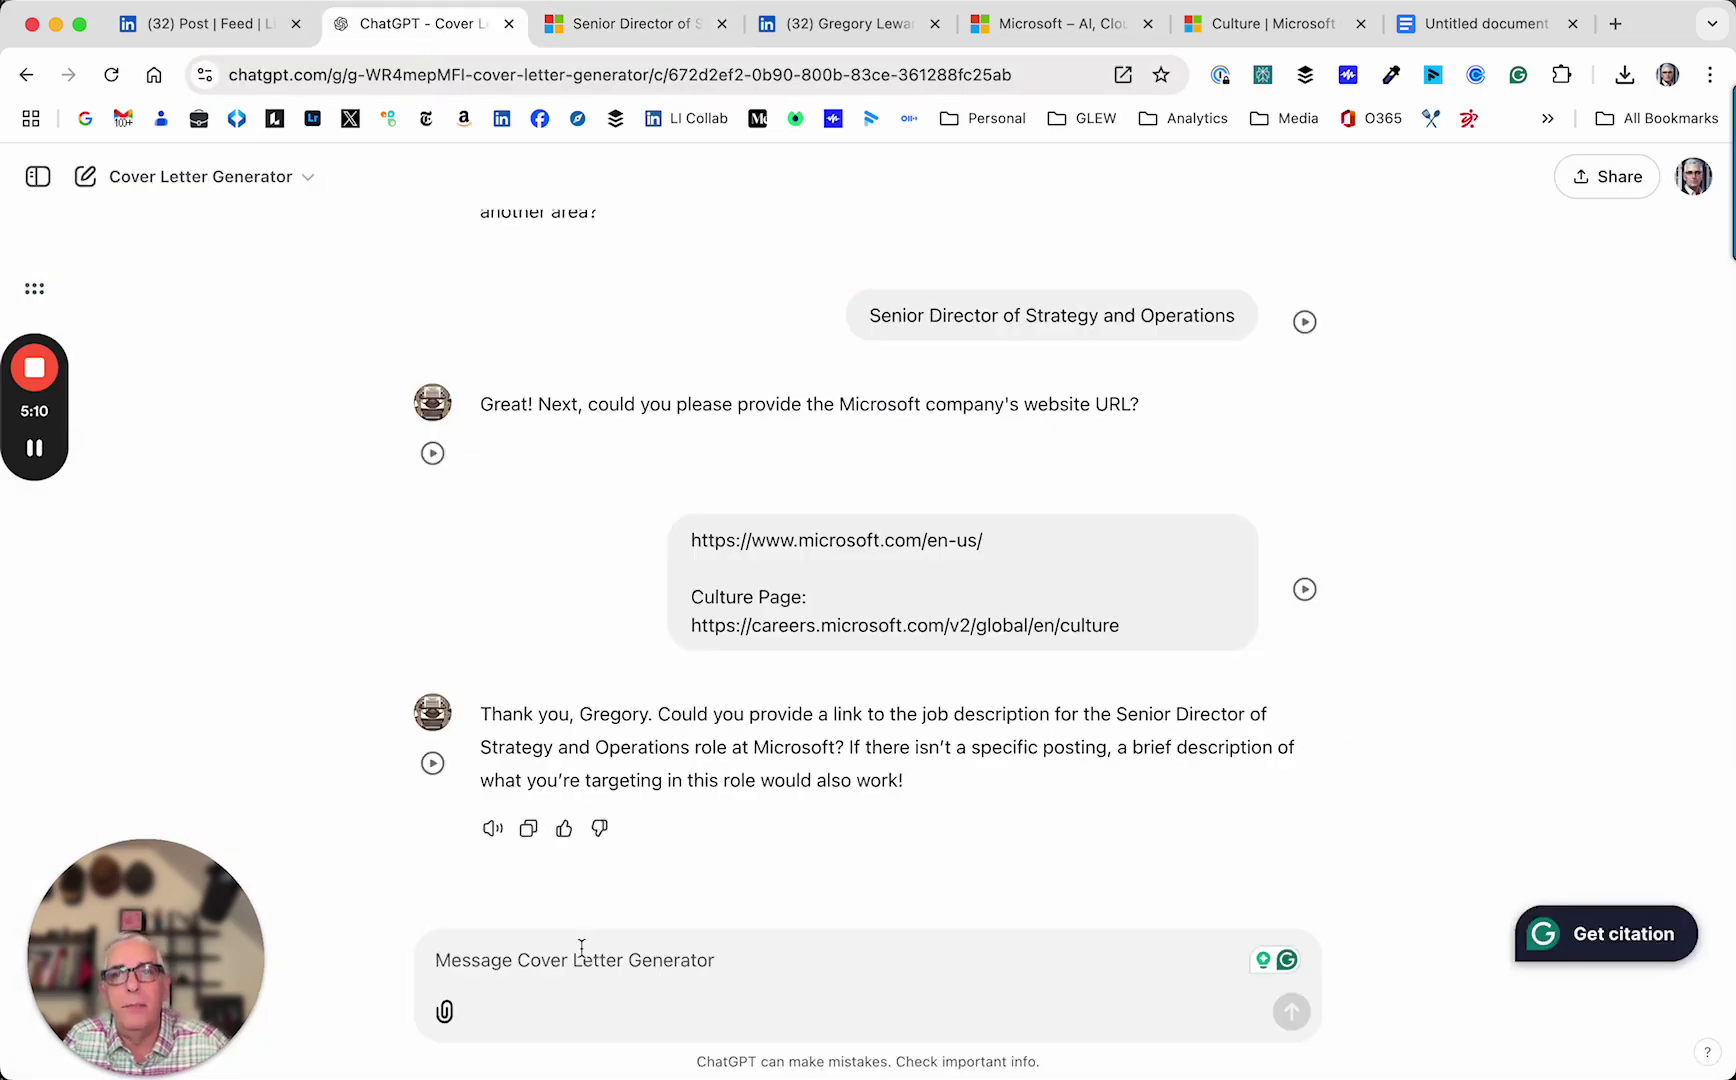
pyautogui.press('super+v')
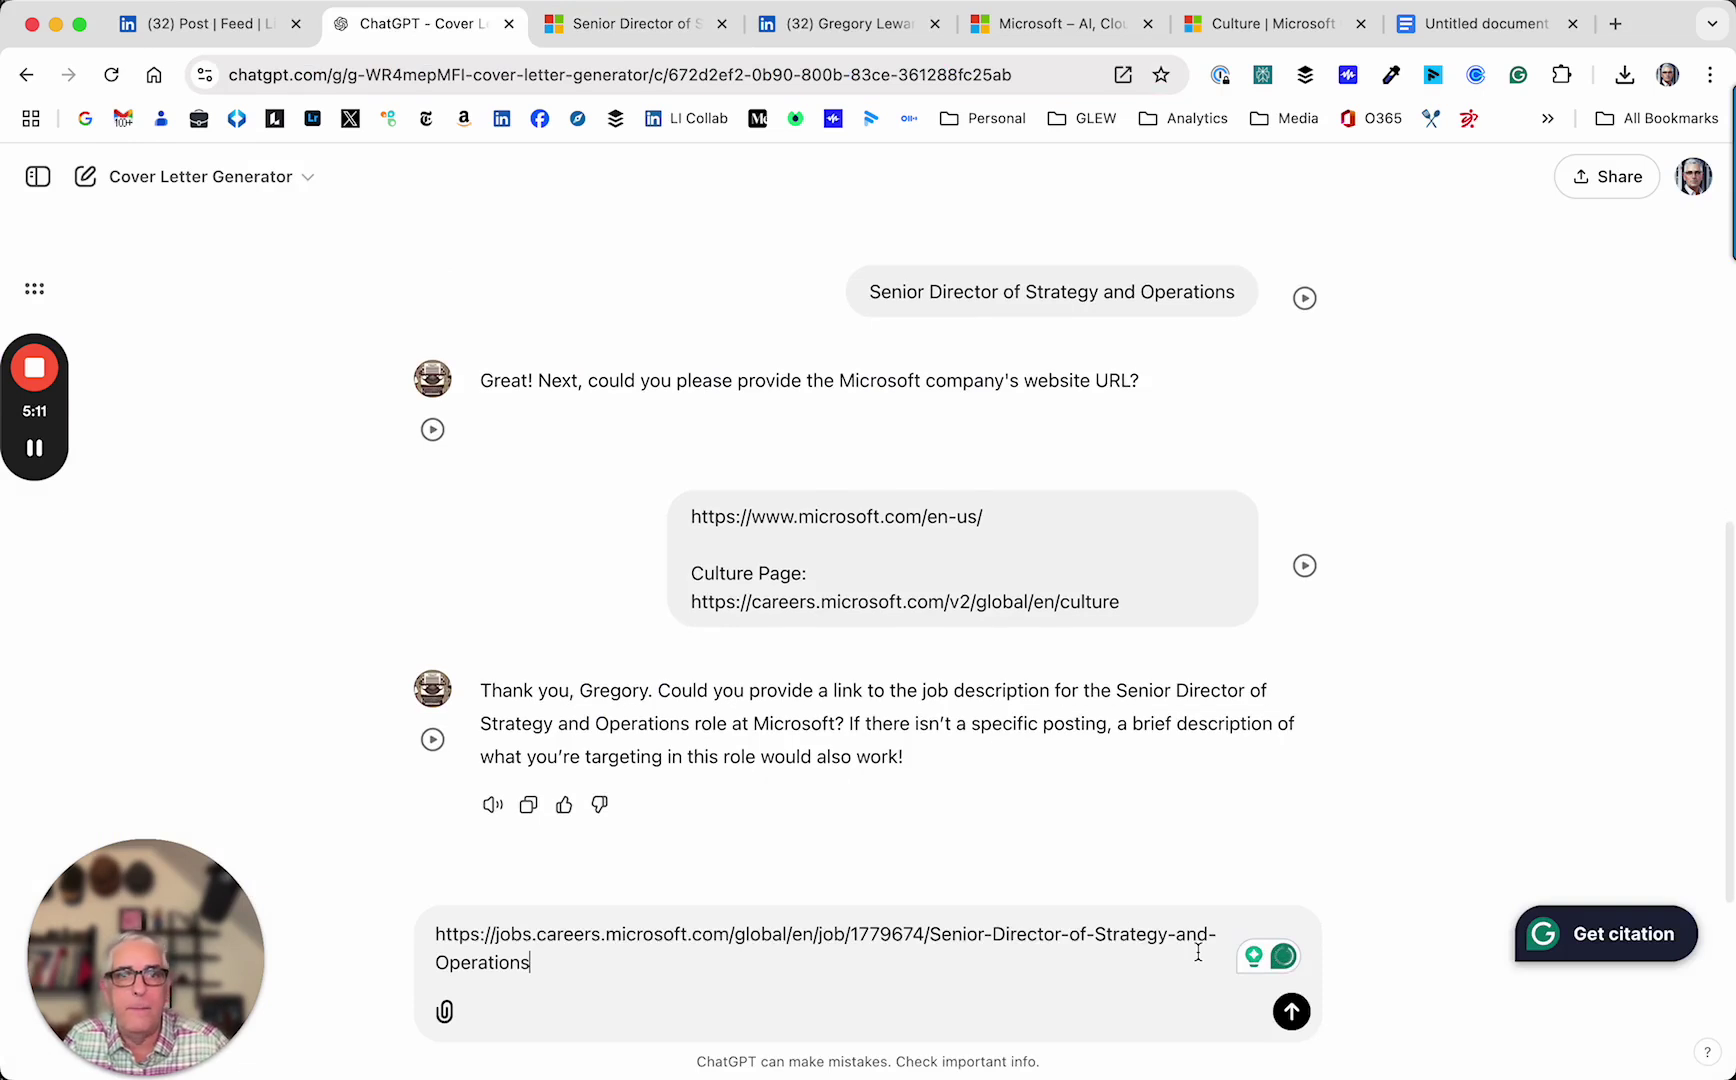
pyautogui.click(1291, 1013)
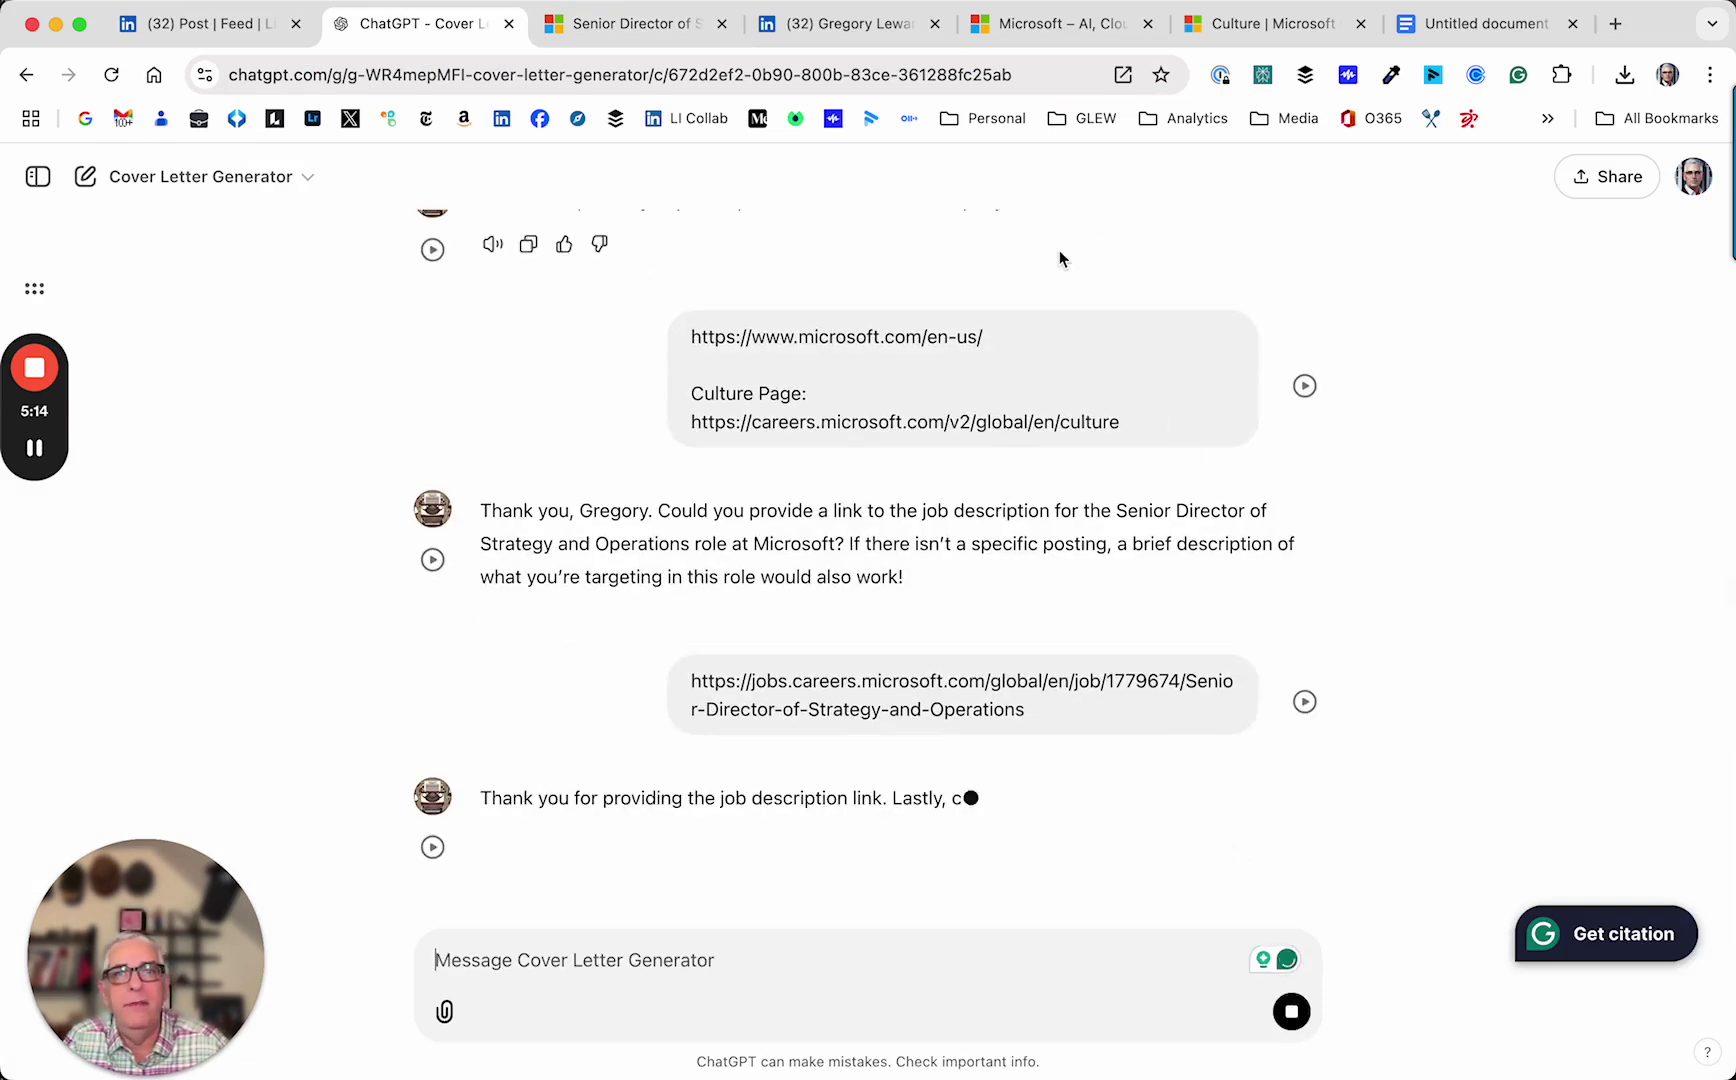
# Step: Copy your LinkedIn profile URL and paste it into the ChatGPT message box
pyautogui.click(859, 24)
pyautogui.click(677, 72)
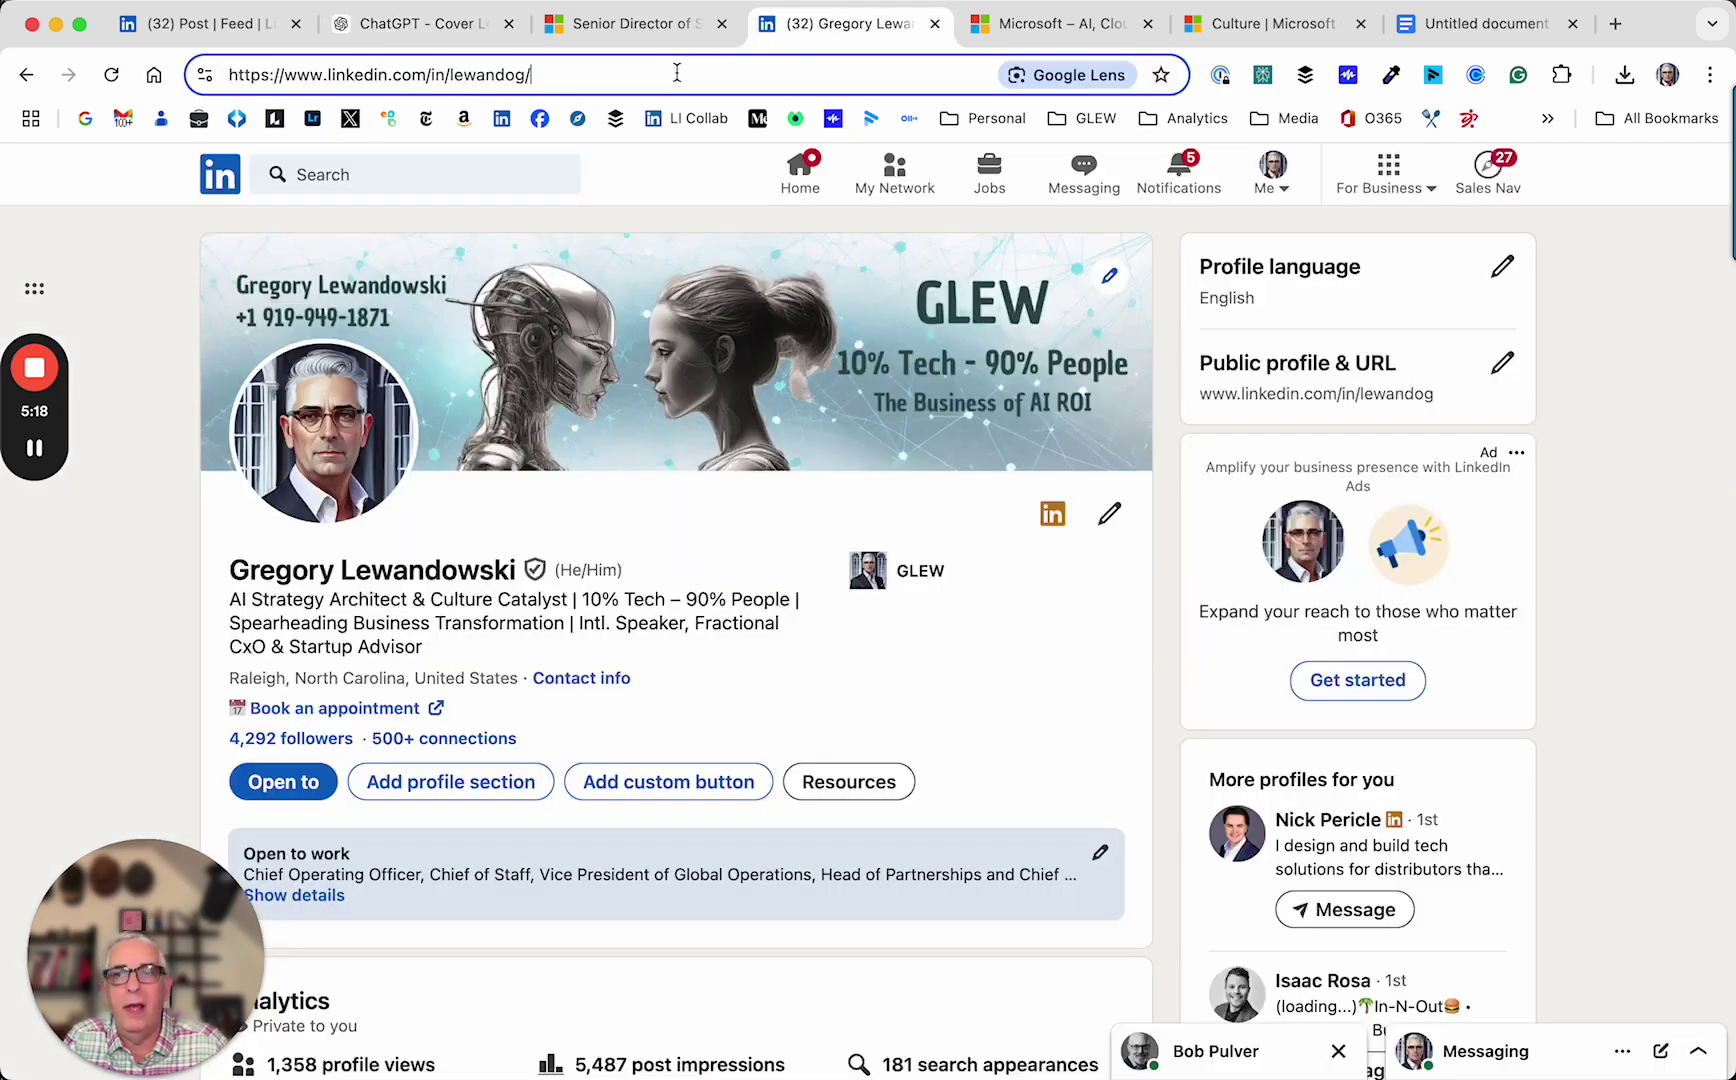
pyautogui.press('super+a')
pyautogui.press('super+c')
pyautogui.click(398, 26)
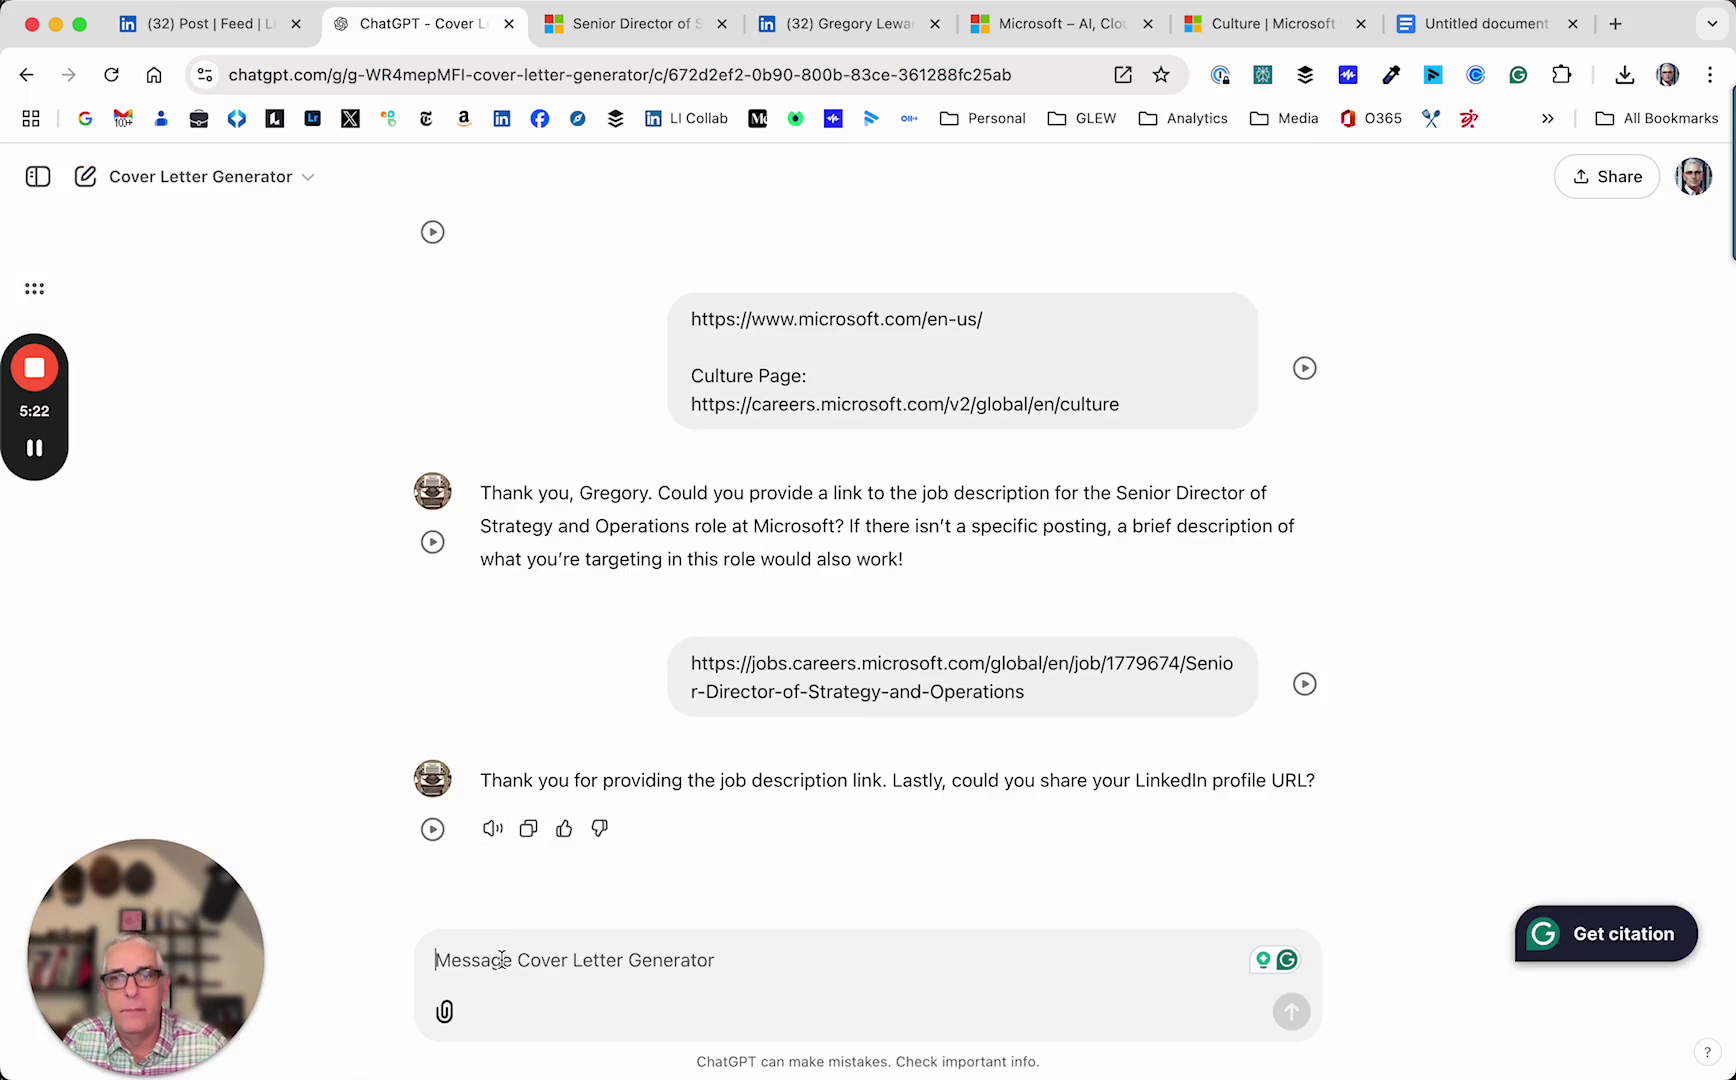
pyautogui.click(503, 962)
pyautogui.press('super+v')
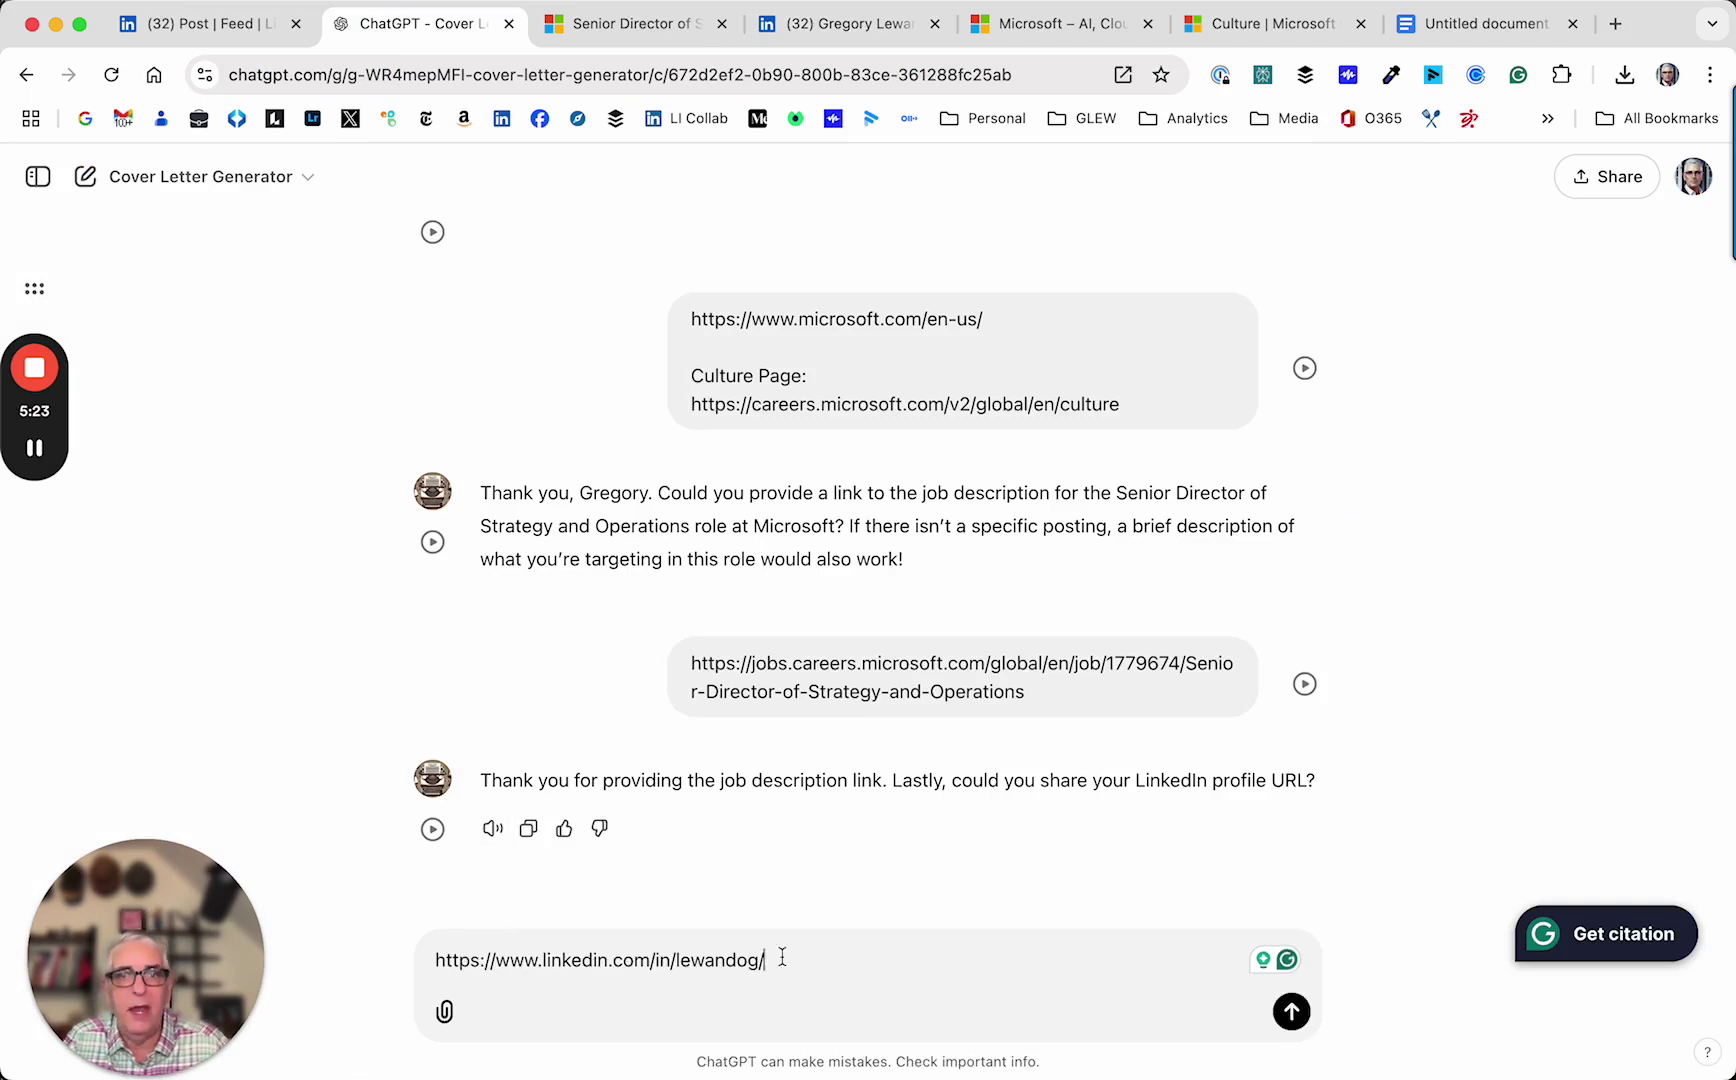
# Step: Send the LinkedIn link, then copy the generated Senior Director of Strategy and Operations cover letter
pyautogui.click(1291, 1012)
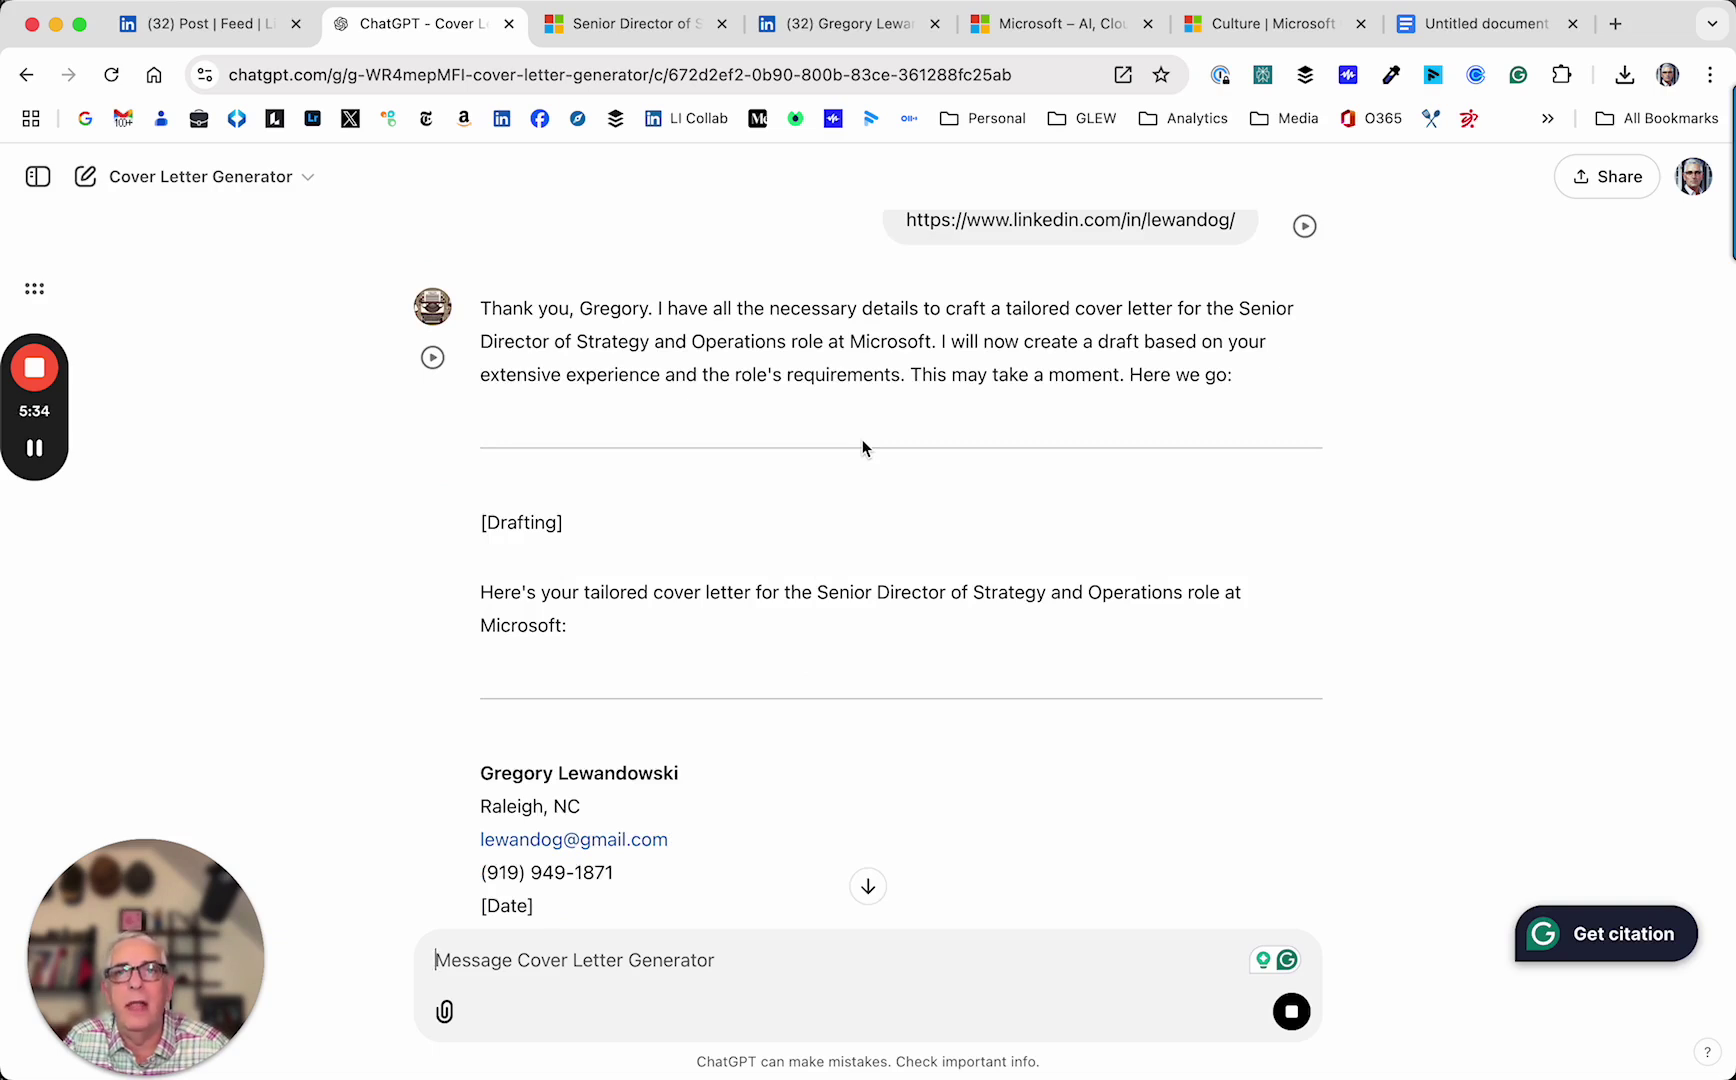
pyautogui.scroll(-7, 863, 447)
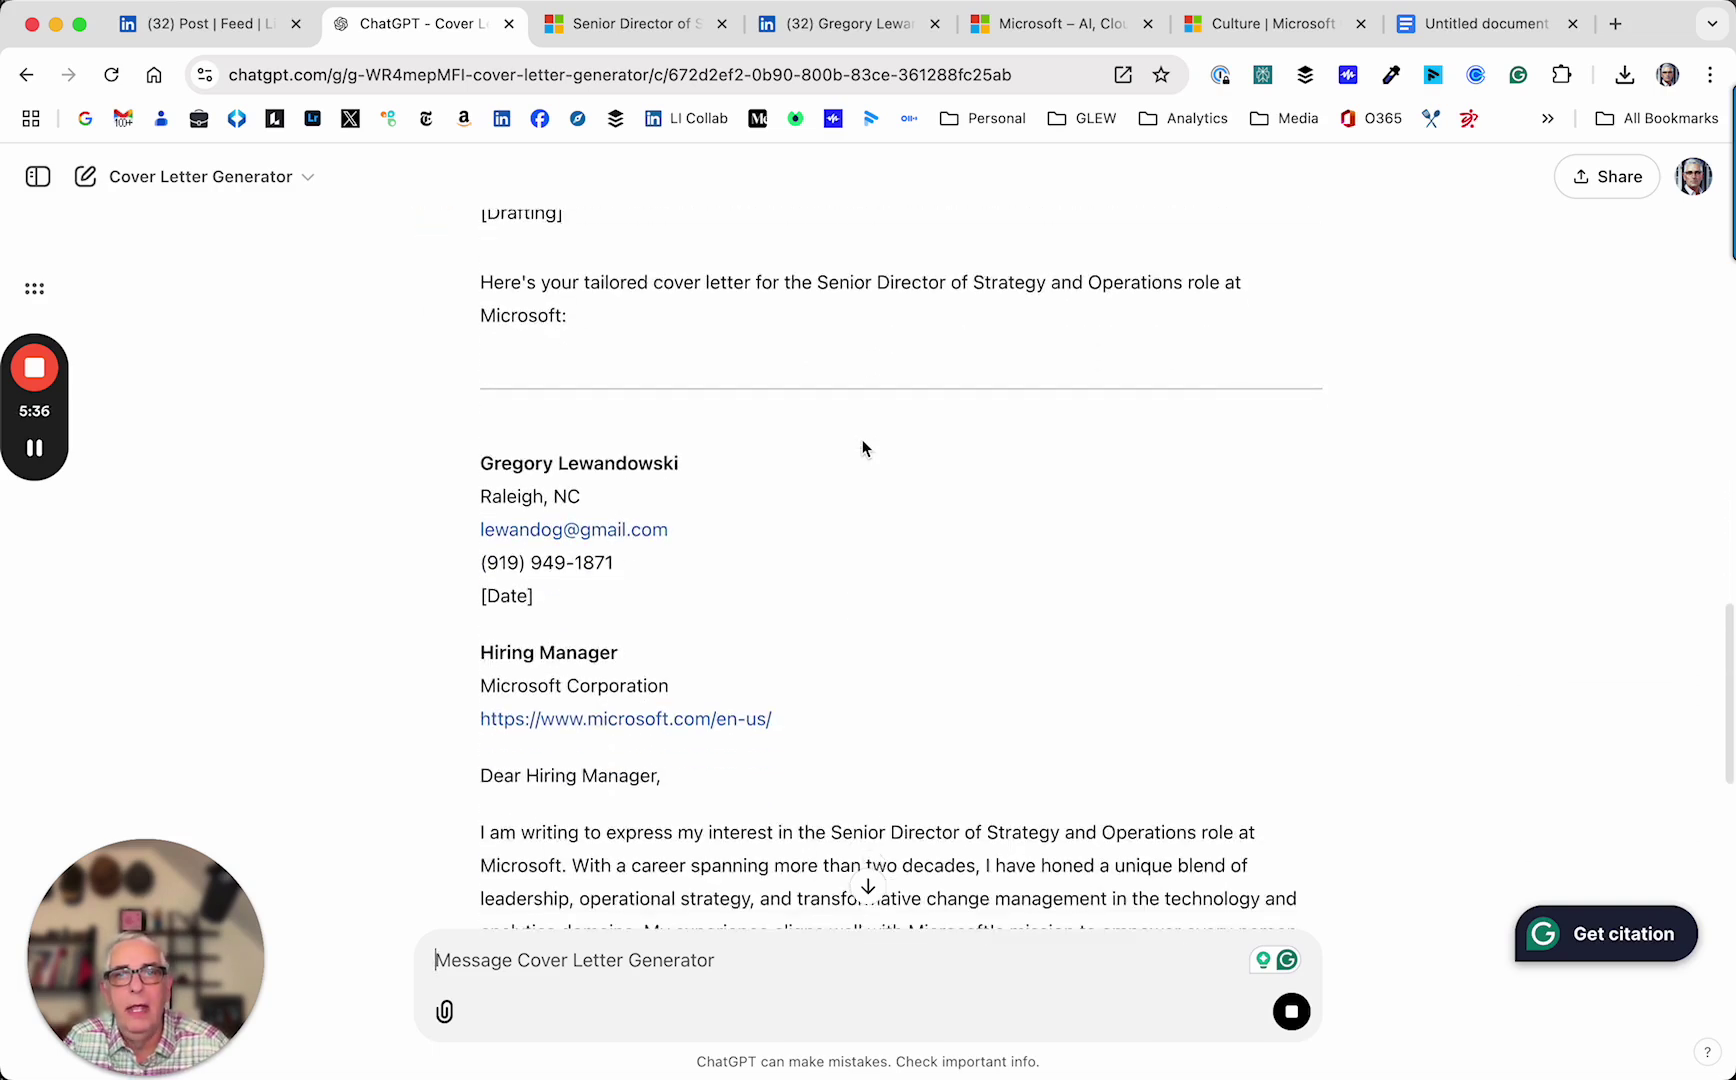
pyautogui.scroll(3, 863, 447)
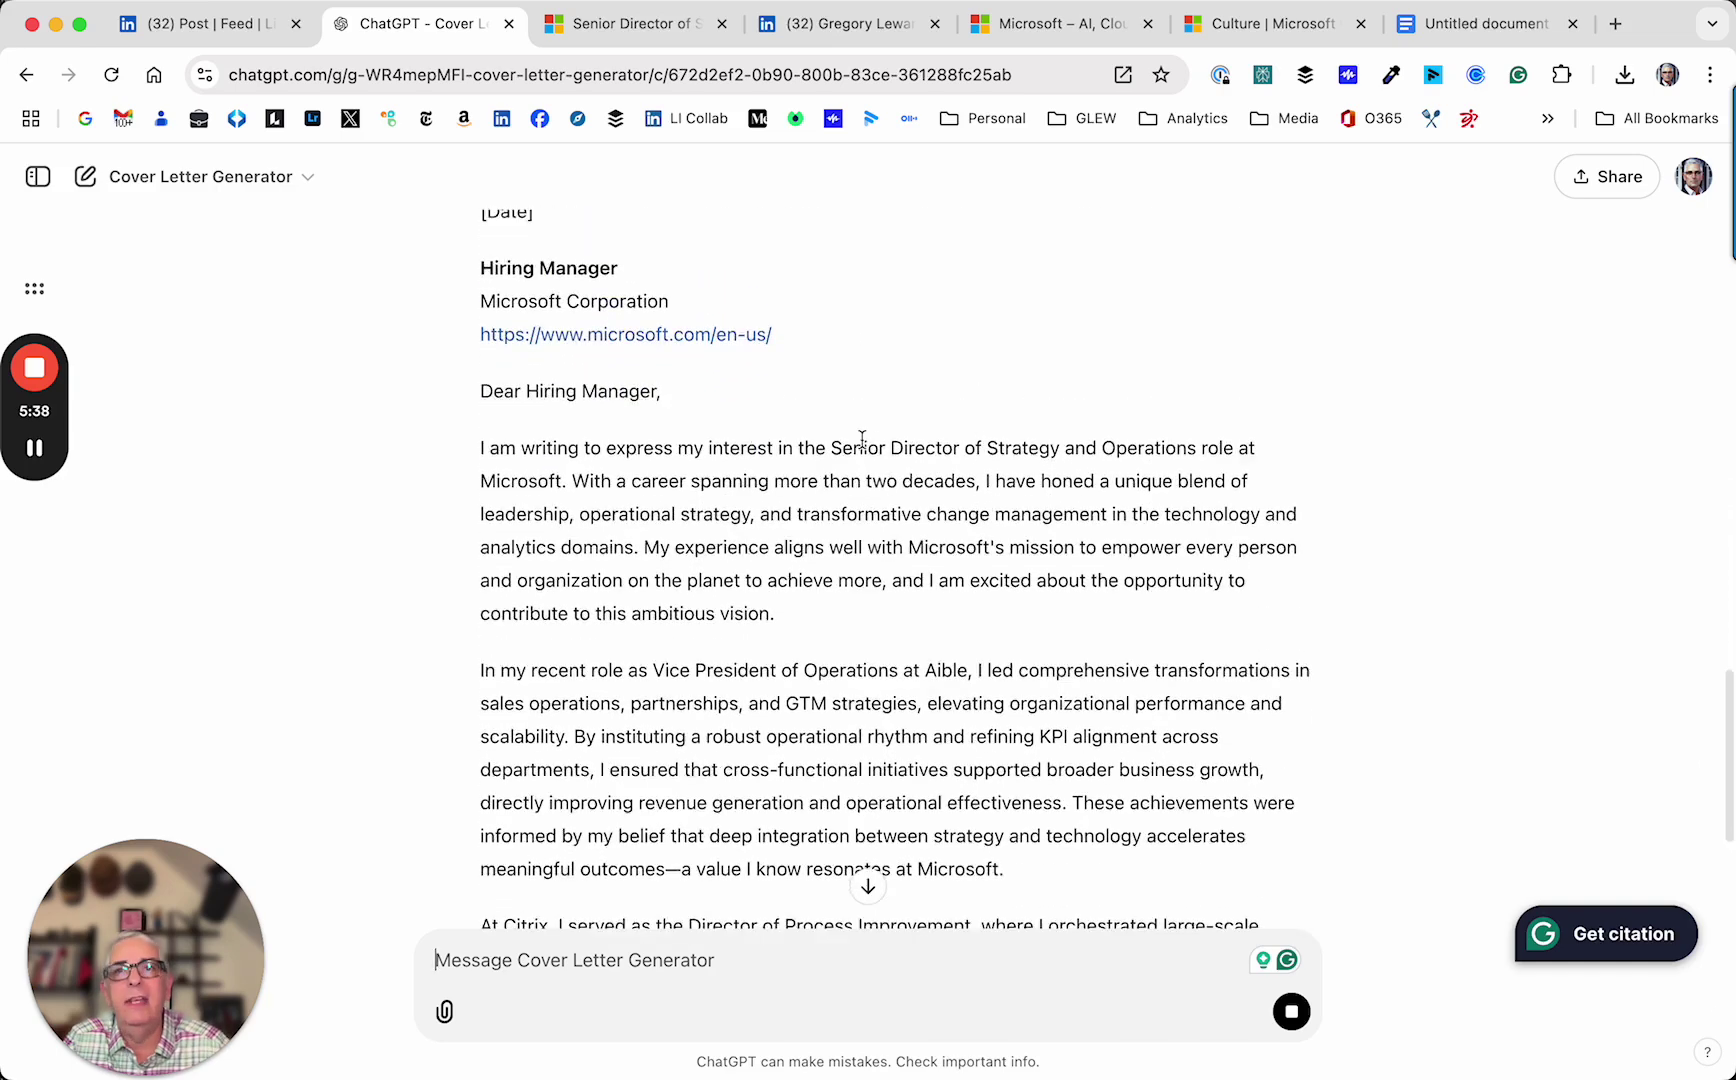
pyautogui.scroll(-3, 863, 447)
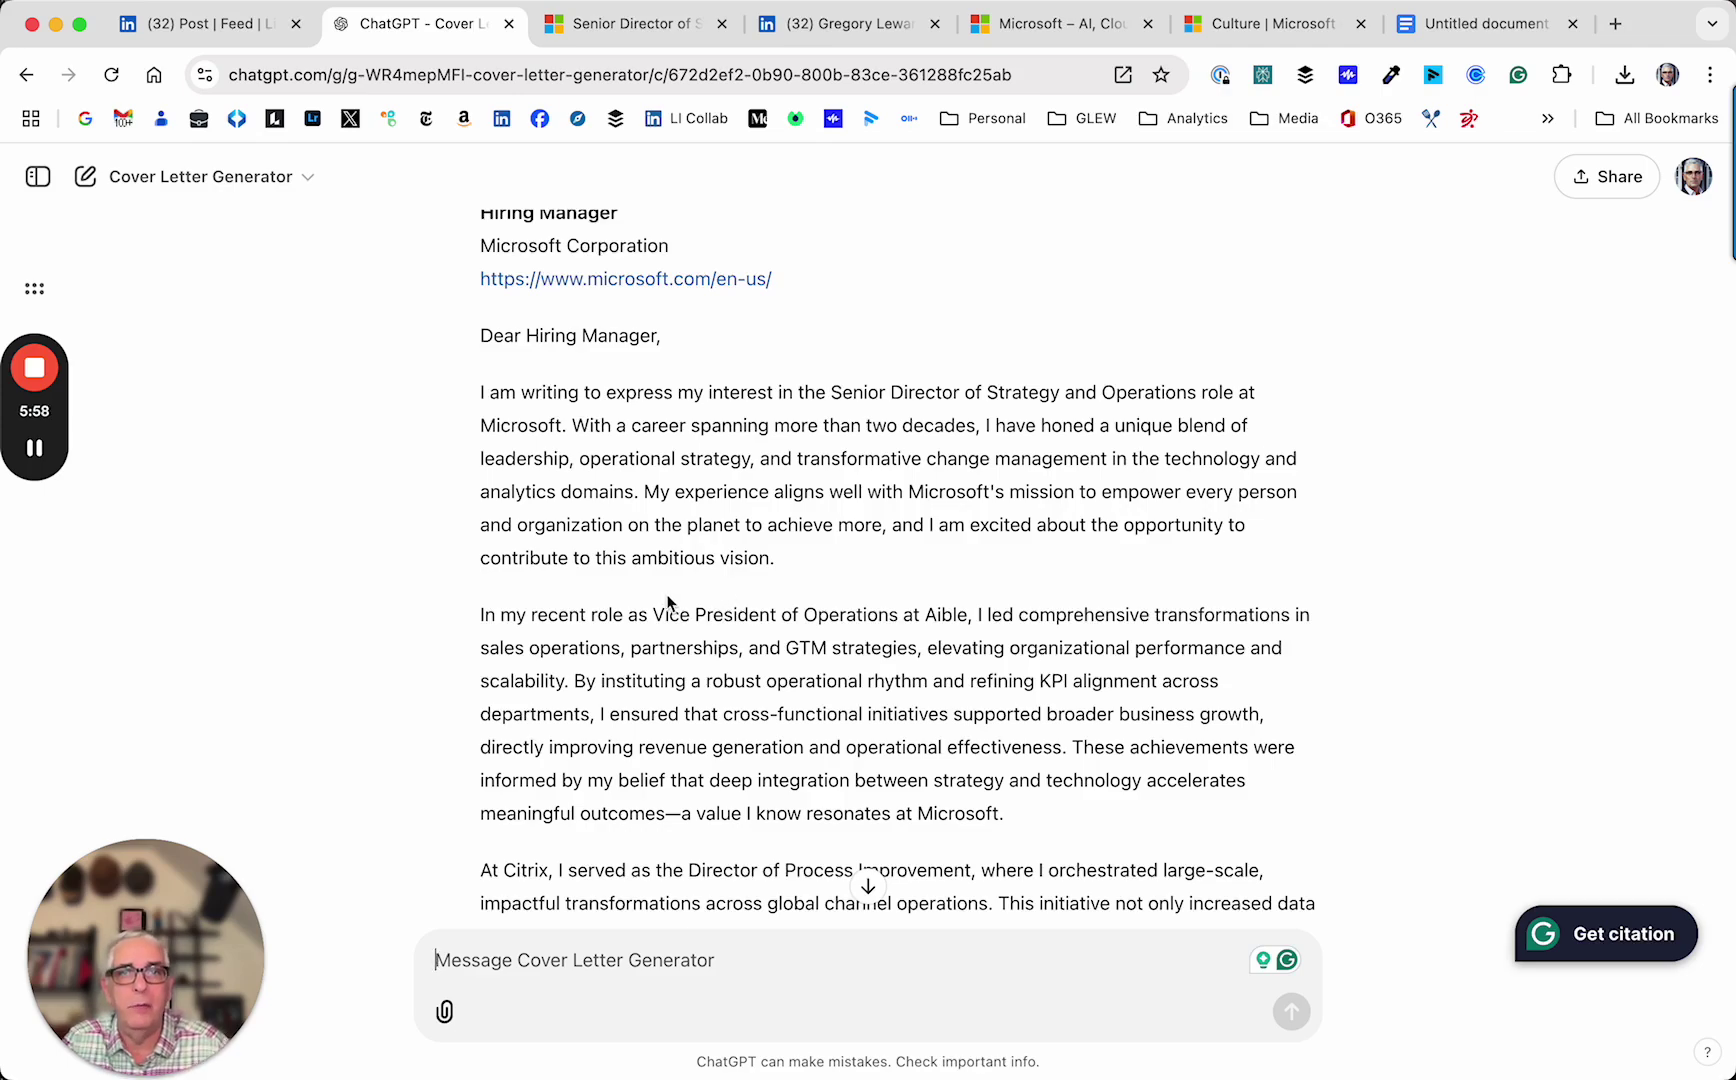
pyautogui.scroll(-5, 668, 601)
pyautogui.scroll(-1, 668, 596)
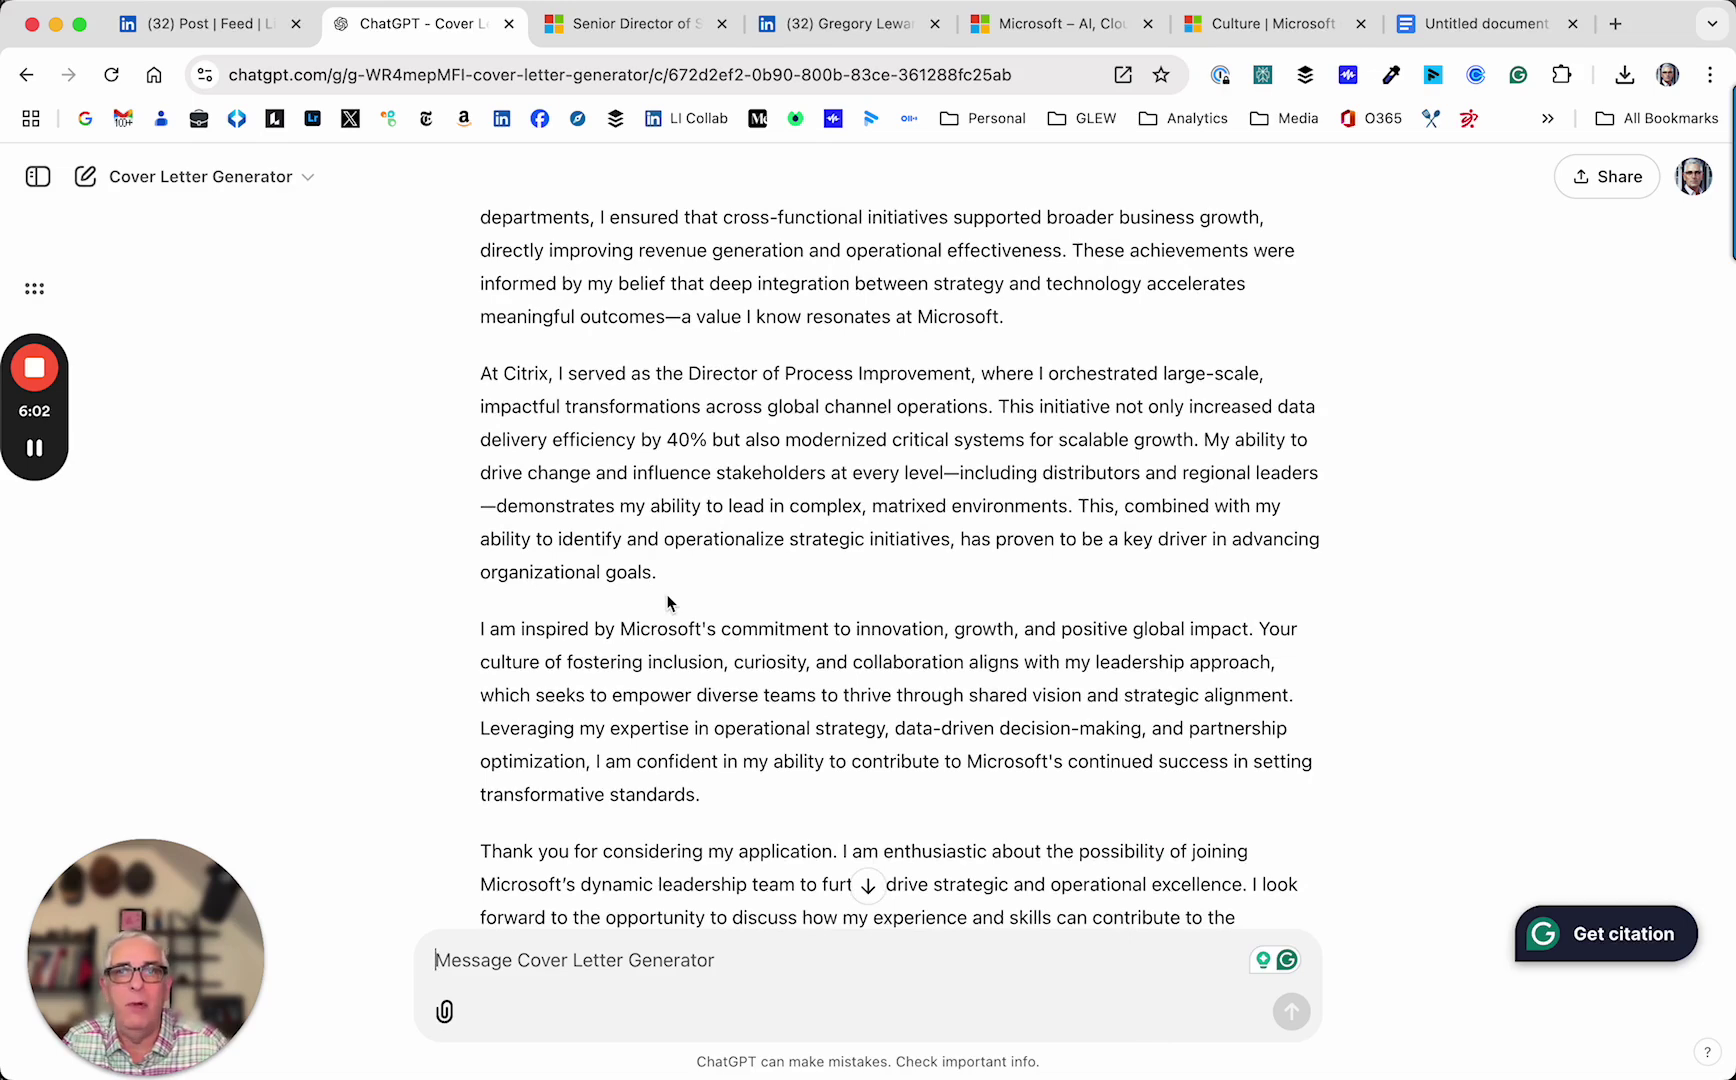
pyautogui.scroll(-5, 668, 601)
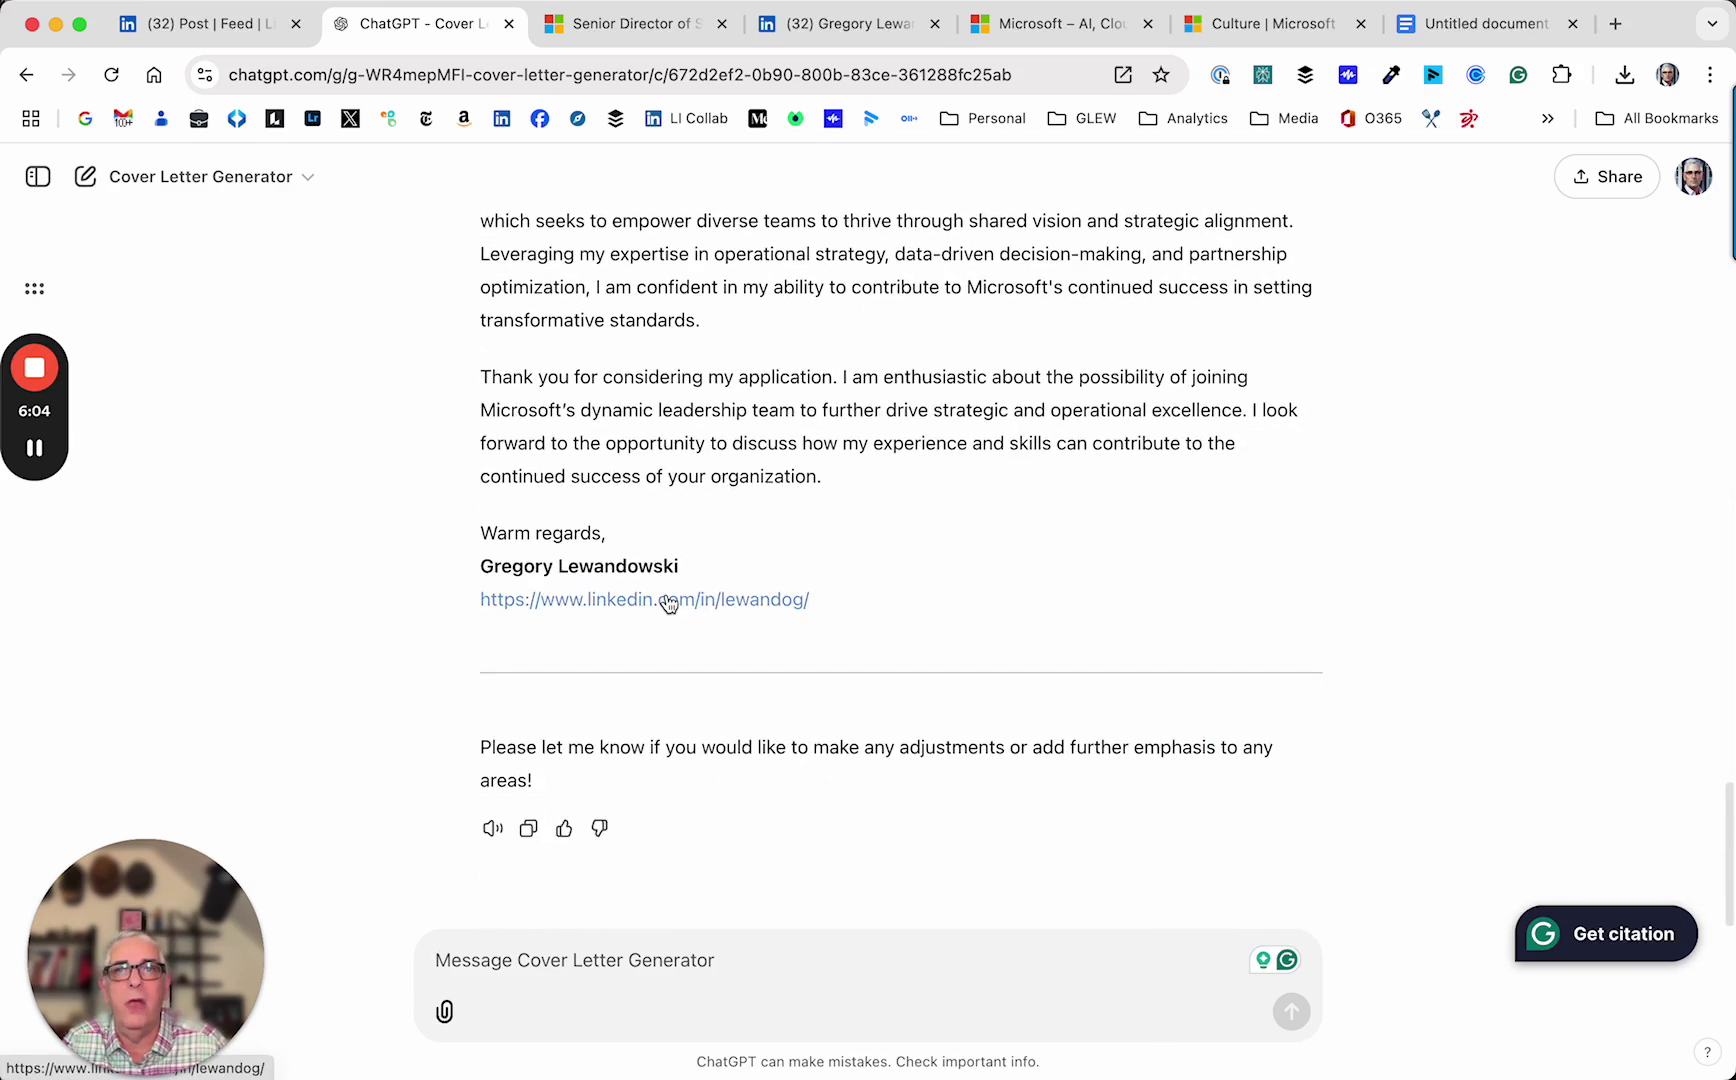
pyautogui.click(527, 836)
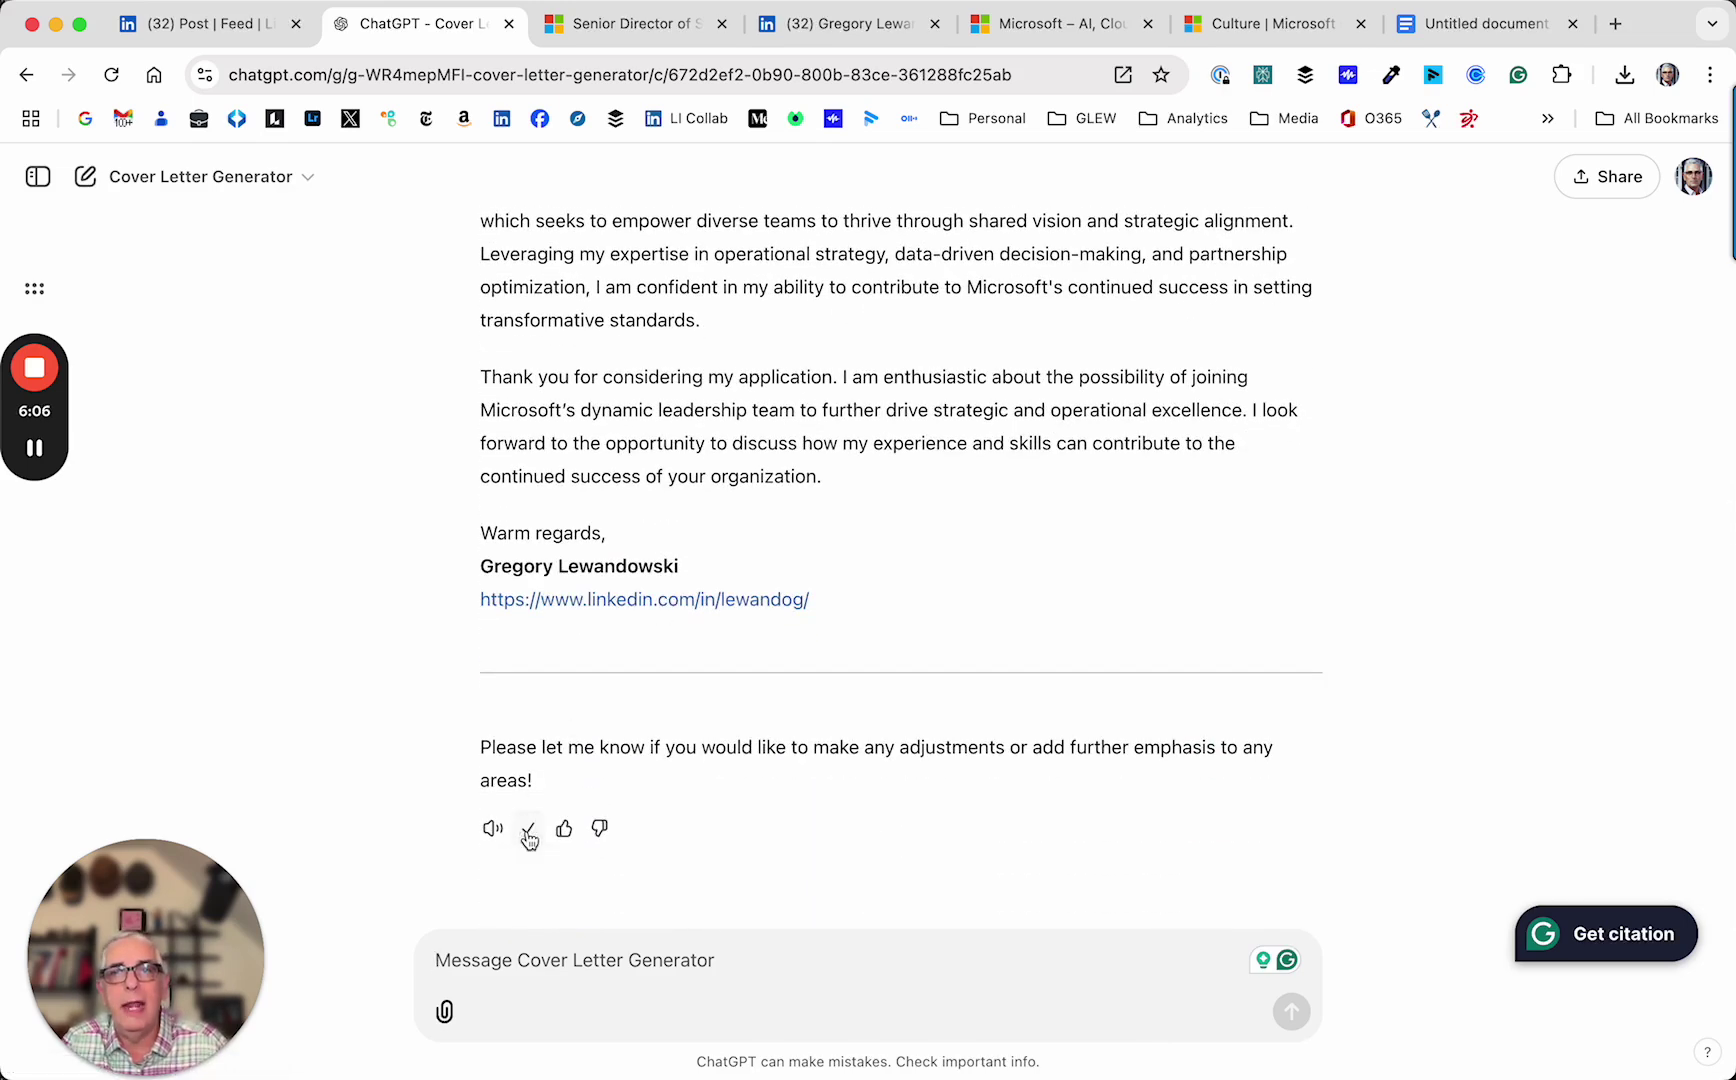
# Step: Paste the cover letter into the Untitled Google Doc and delete the chatbot preamble through the second divider
pyautogui.click(1470, 25)
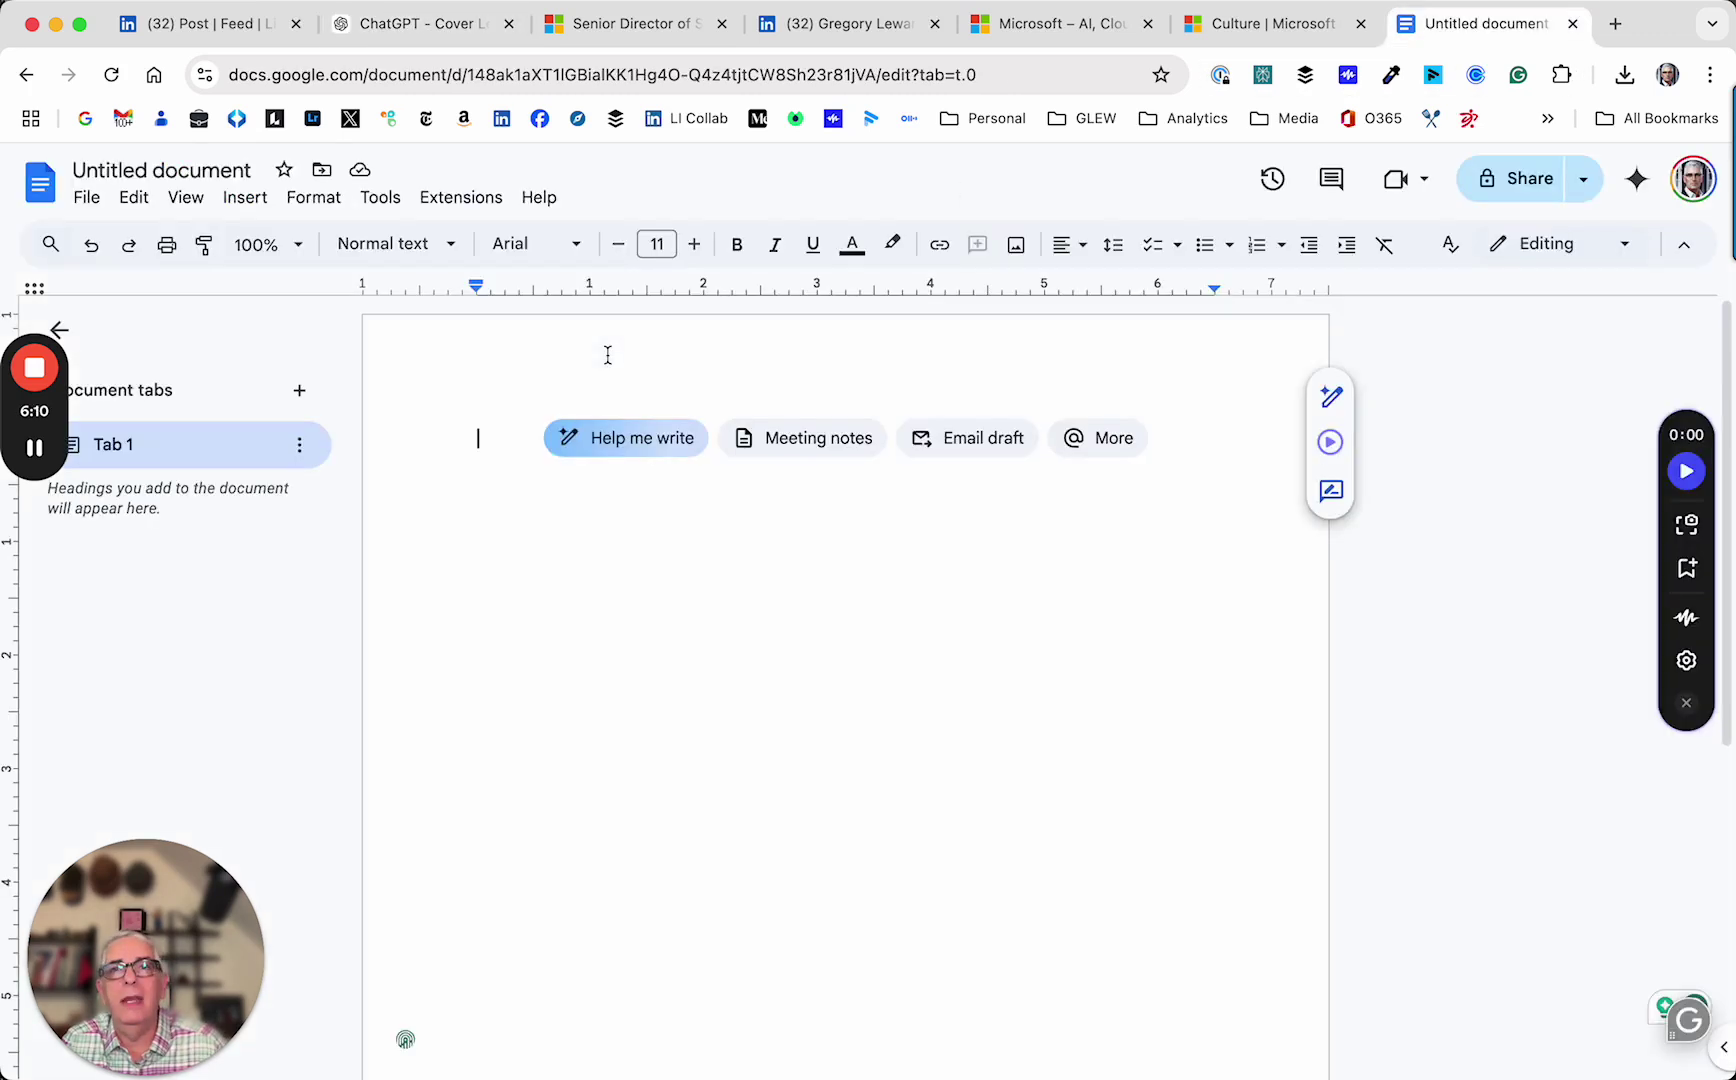
pyautogui.hotkey('ctrl', 'a')
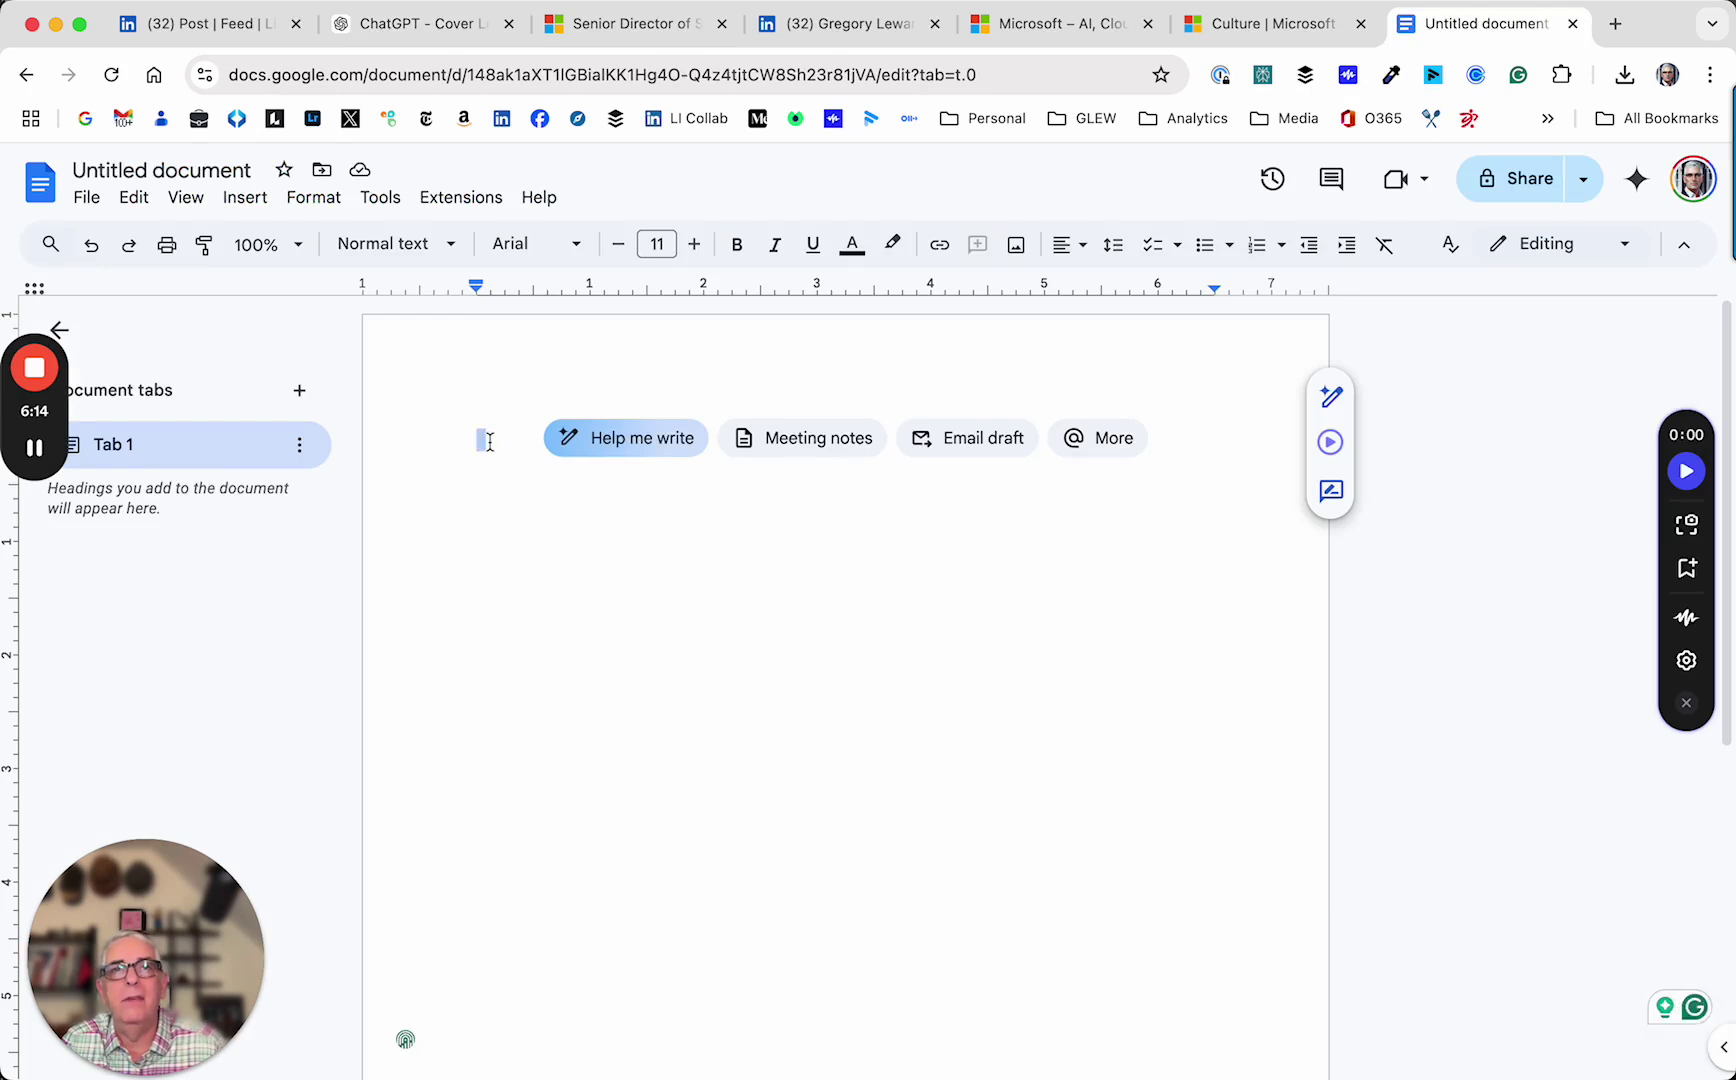
pyautogui.press('cmd+v')
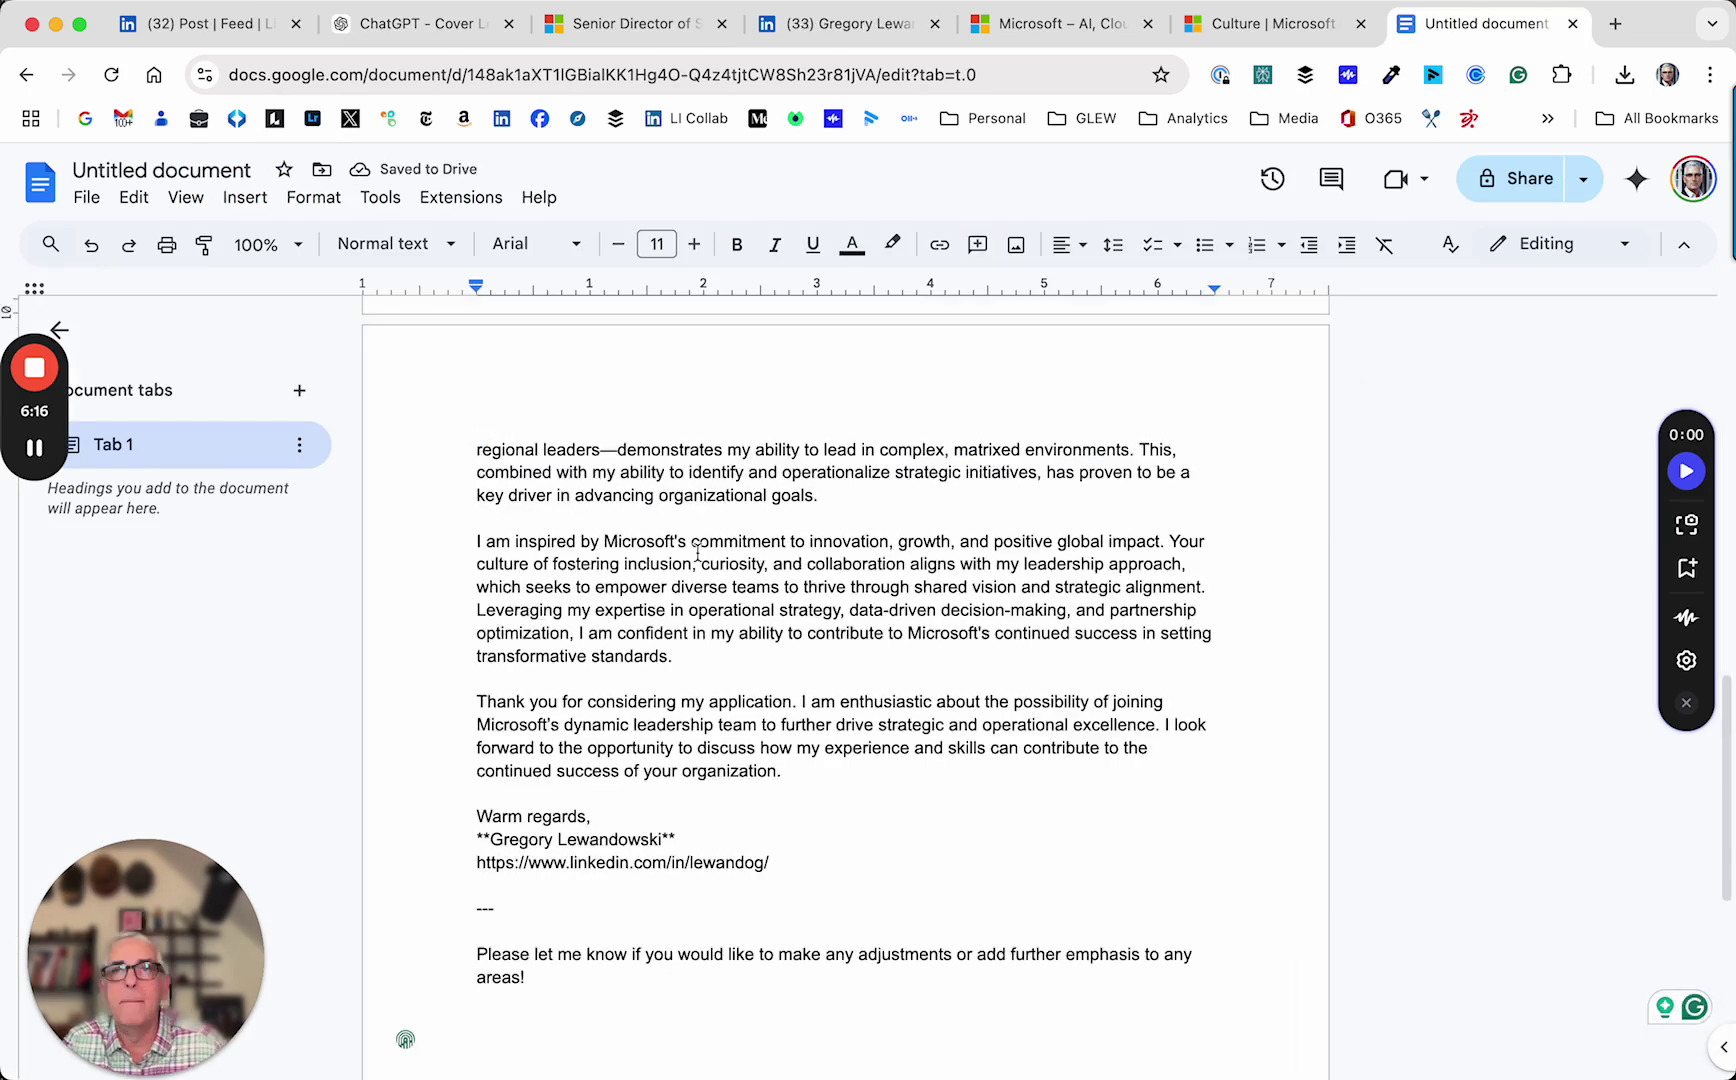
pyautogui.press('super+Up')
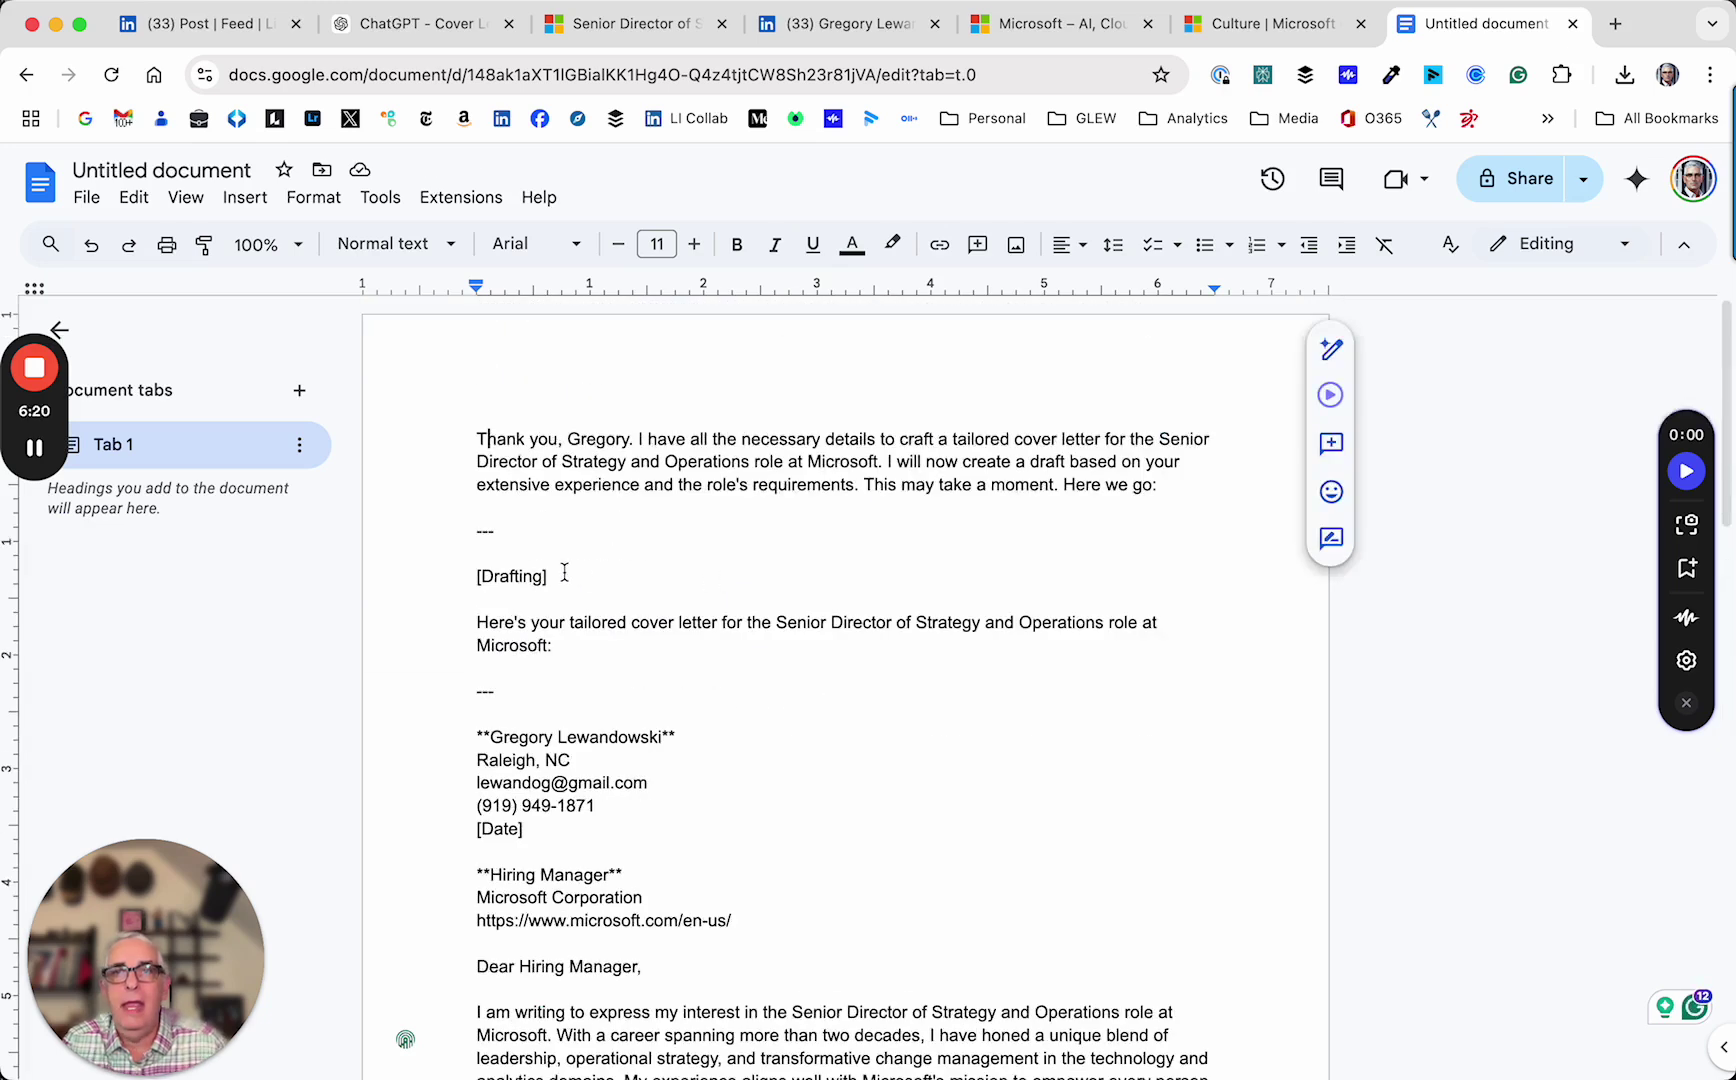
pyautogui.moveTo(482, 712); pyautogui.dragTo(471, 425)
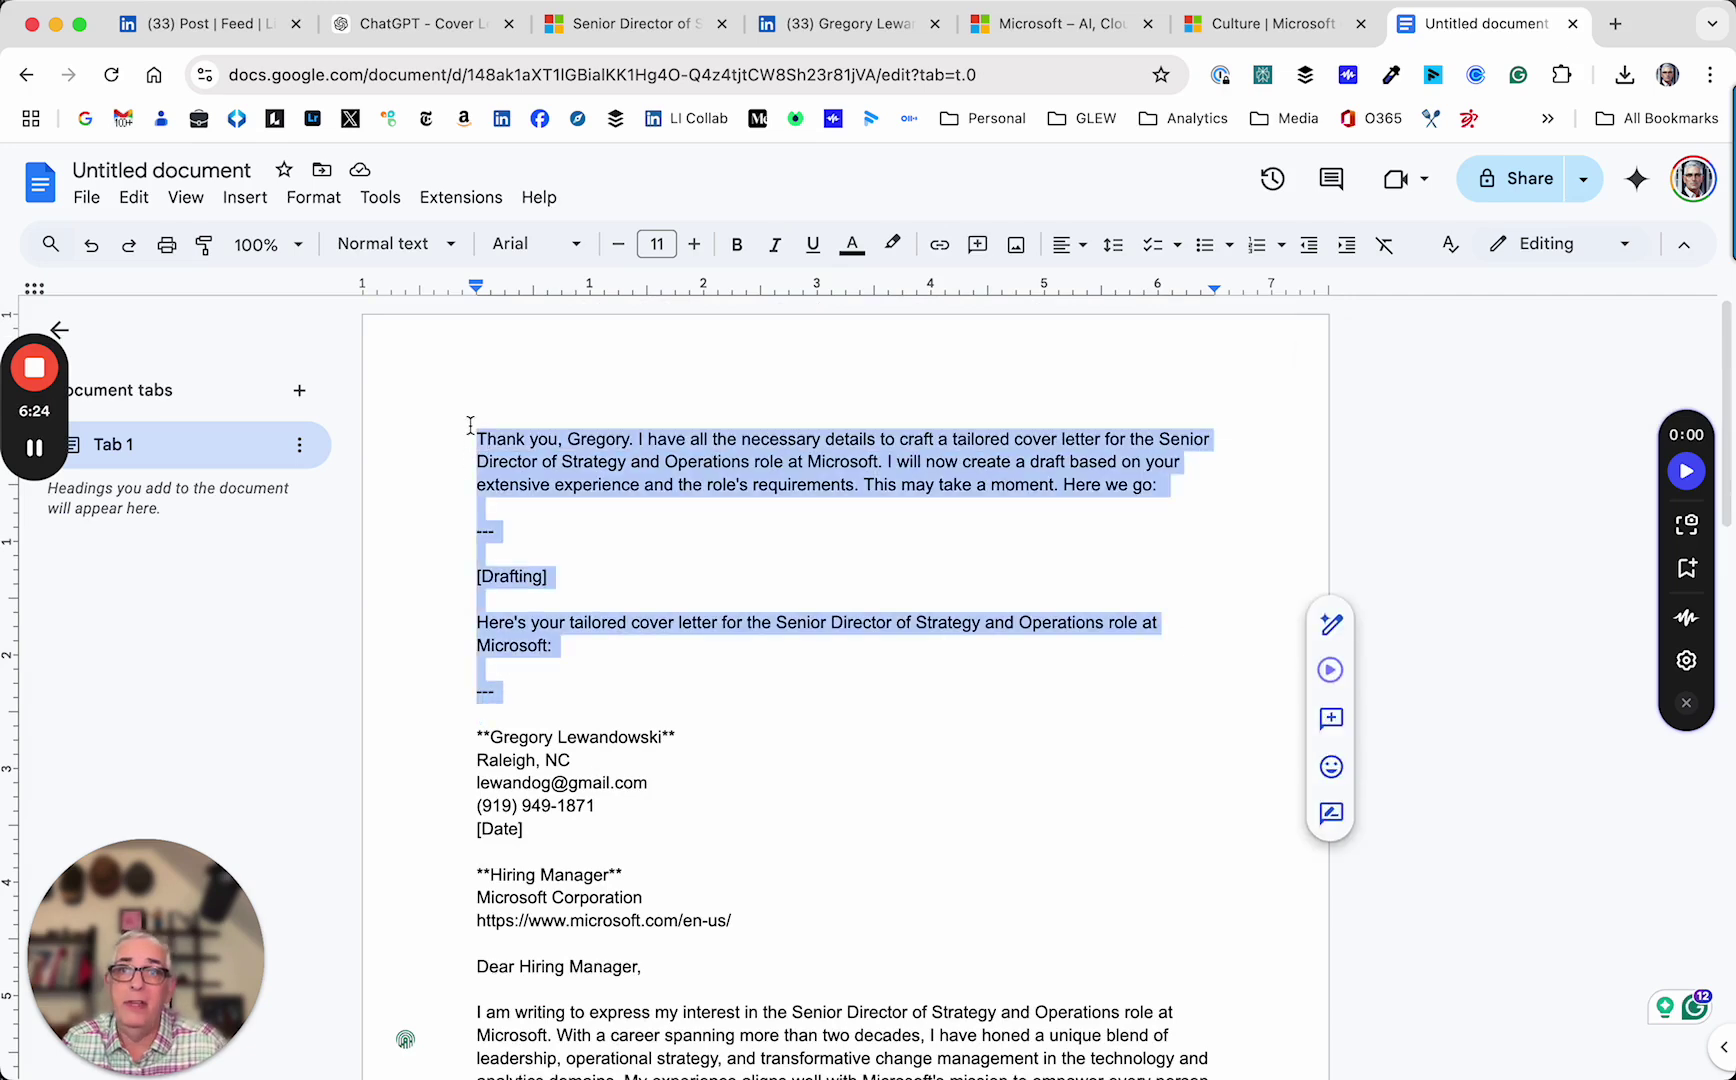
pyautogui.press('BackSpace')
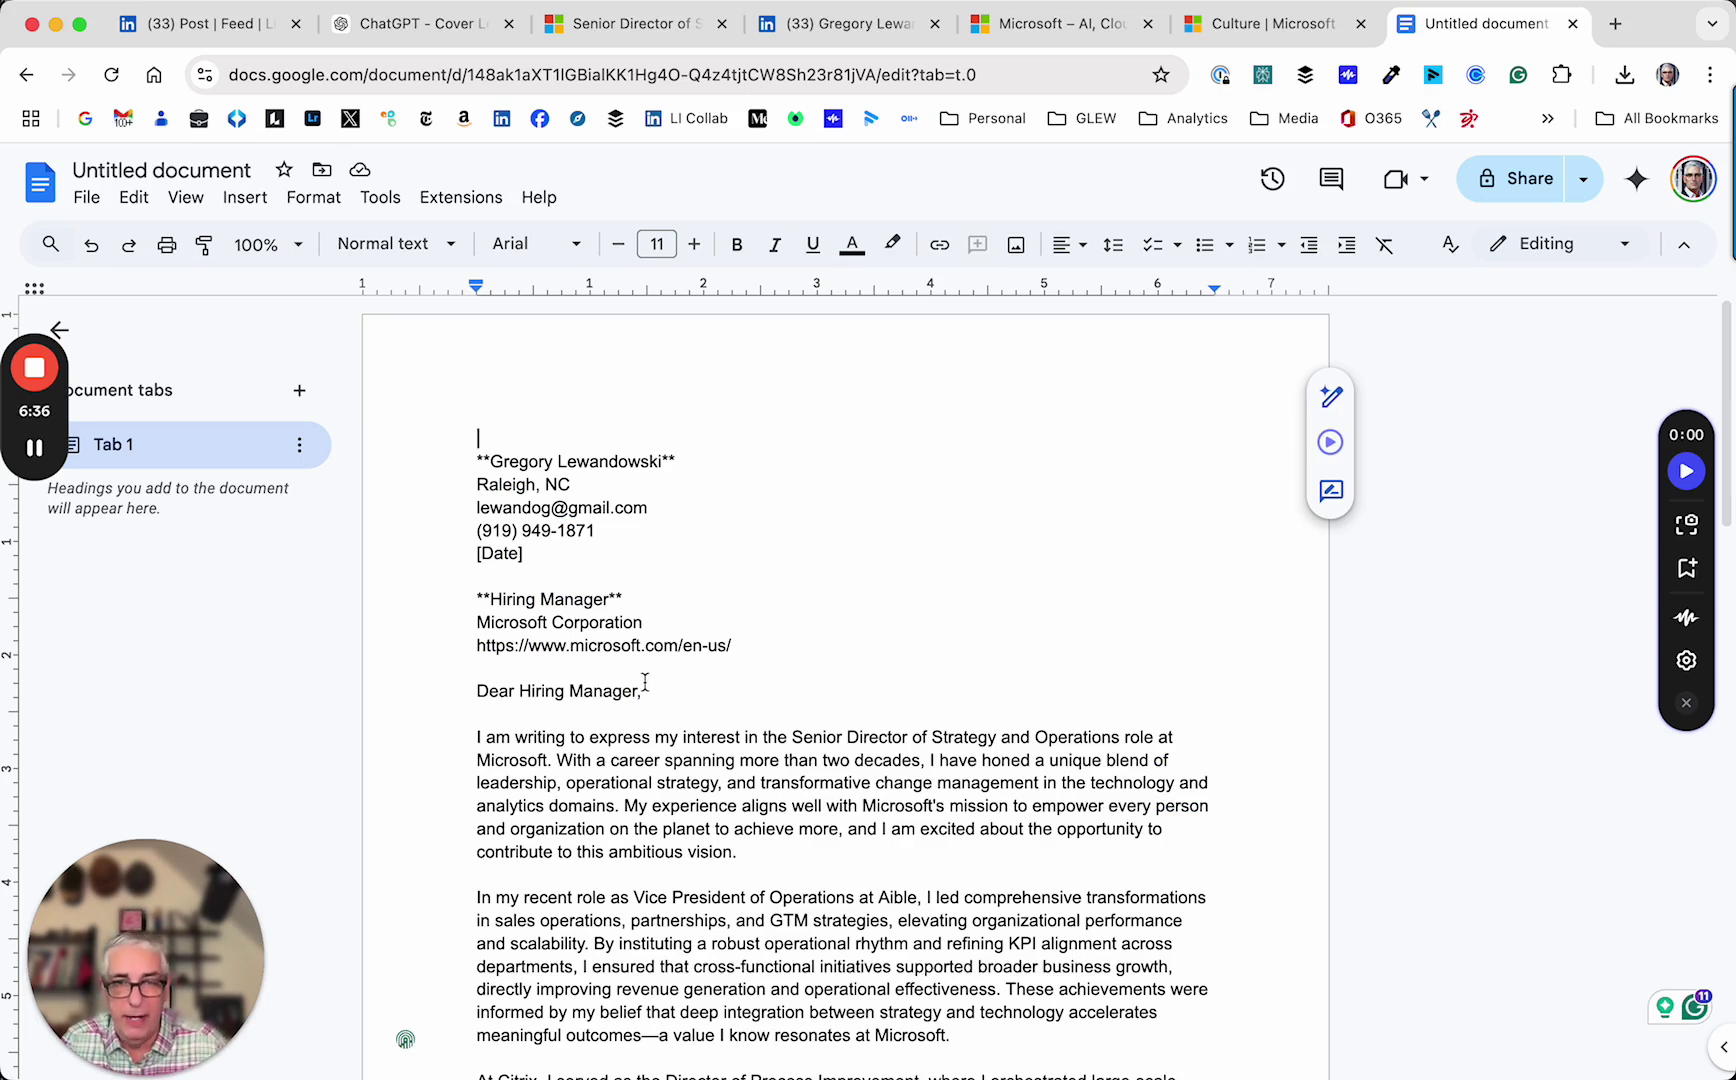
# Step: Delete the Microsoft Corporation and company web address lines under Hiring Manager
pyautogui.scroll(-10, 645, 682)
pyautogui.scroll(-1, 645, 682)
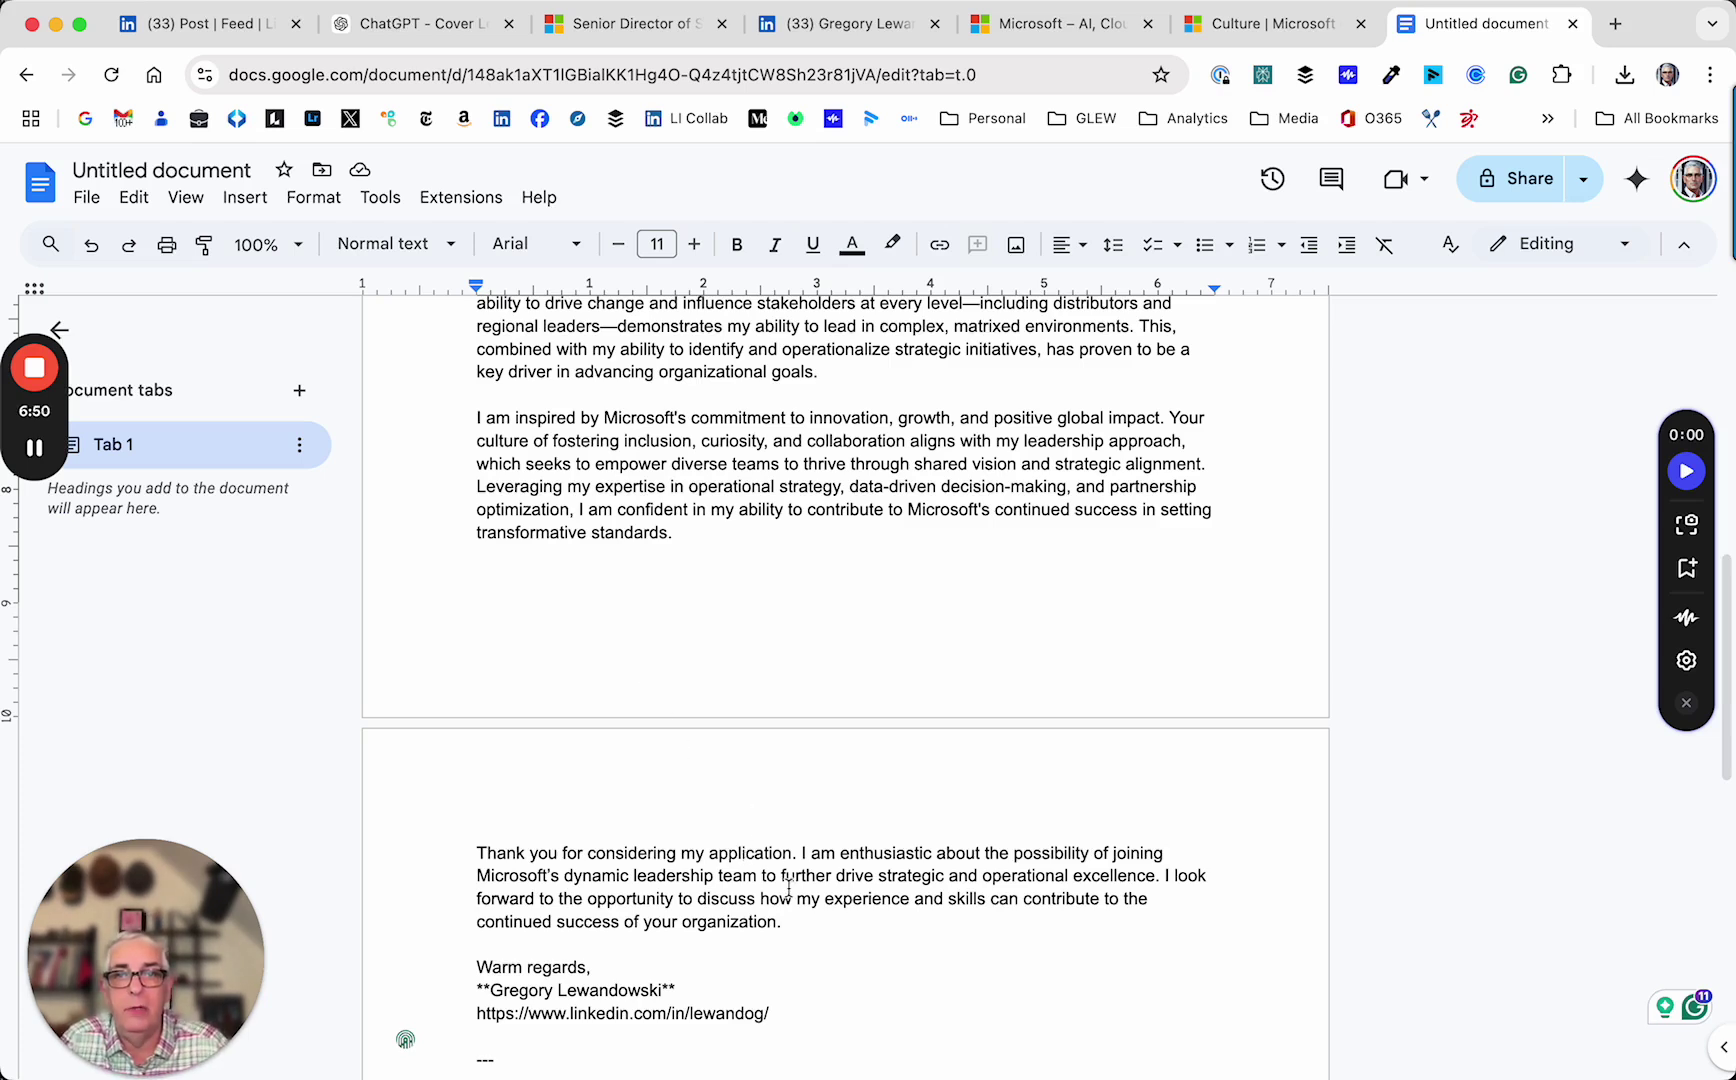
pyautogui.press('super+Up')
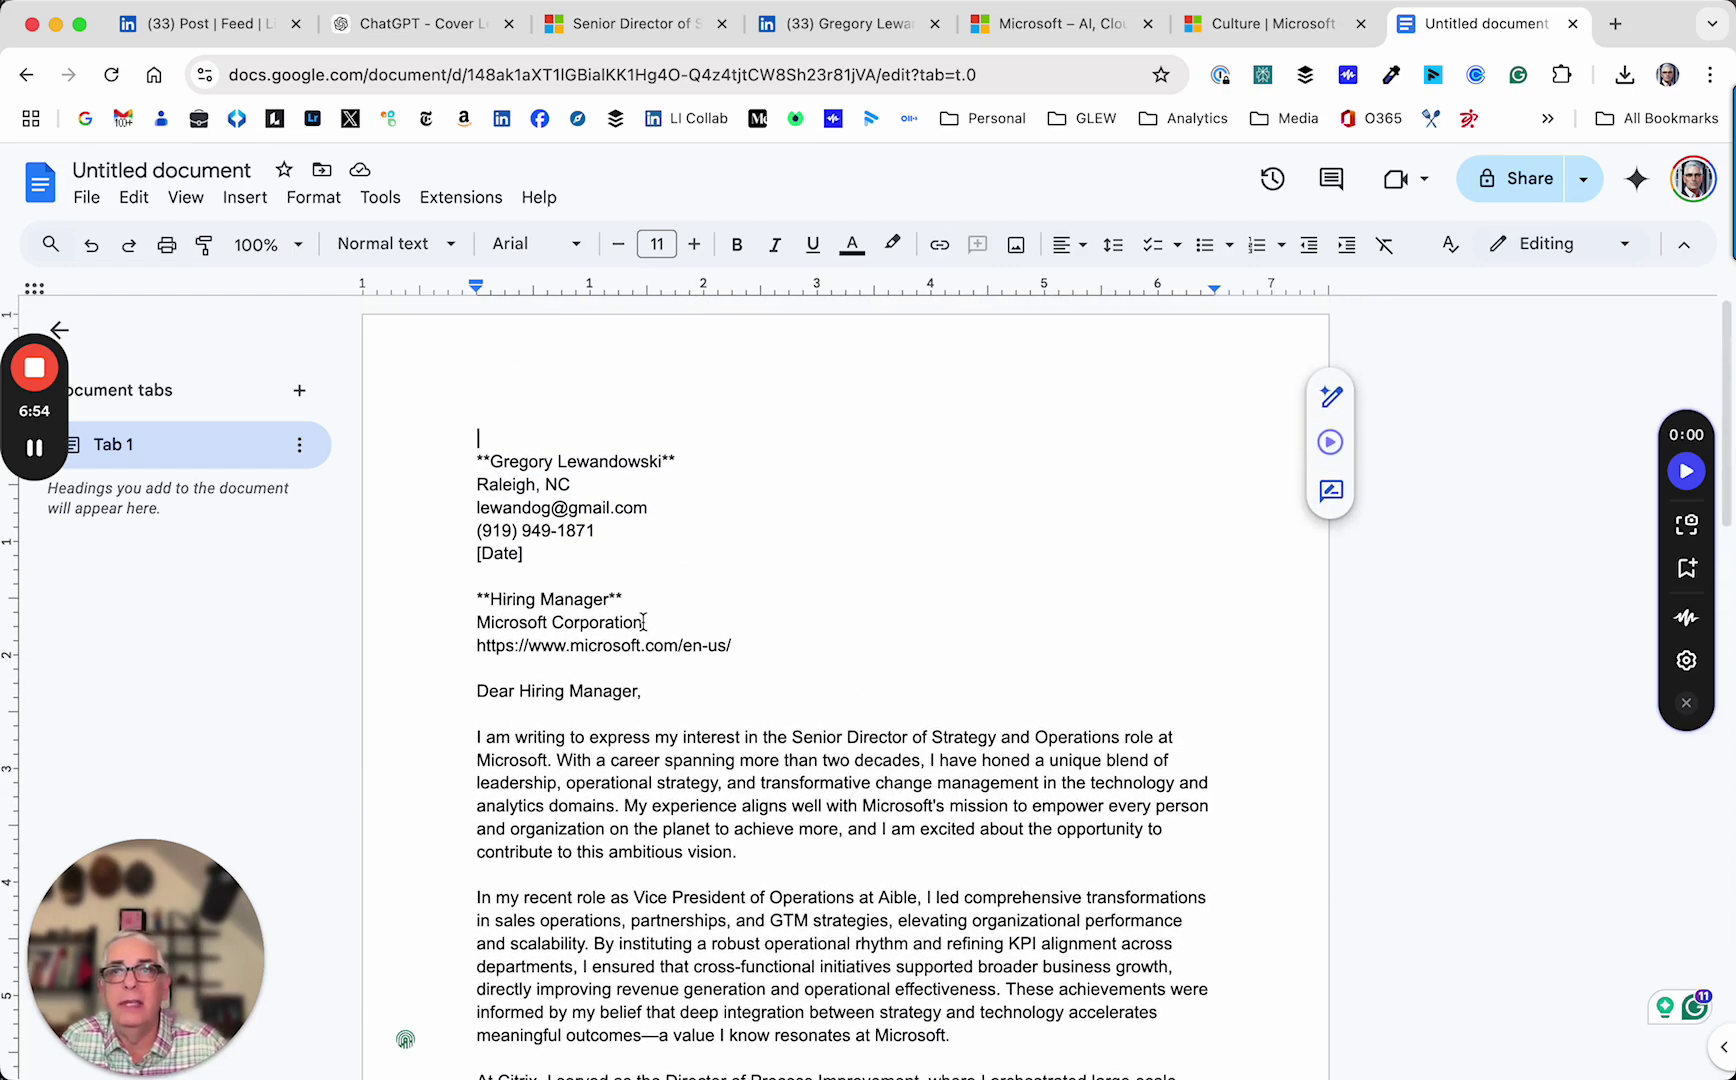
pyautogui.moveTo(645, 621); pyautogui.dragTo(458, 630)
pyautogui.press('Delete')
pyautogui.press('Delete')
pyautogui.press('End')
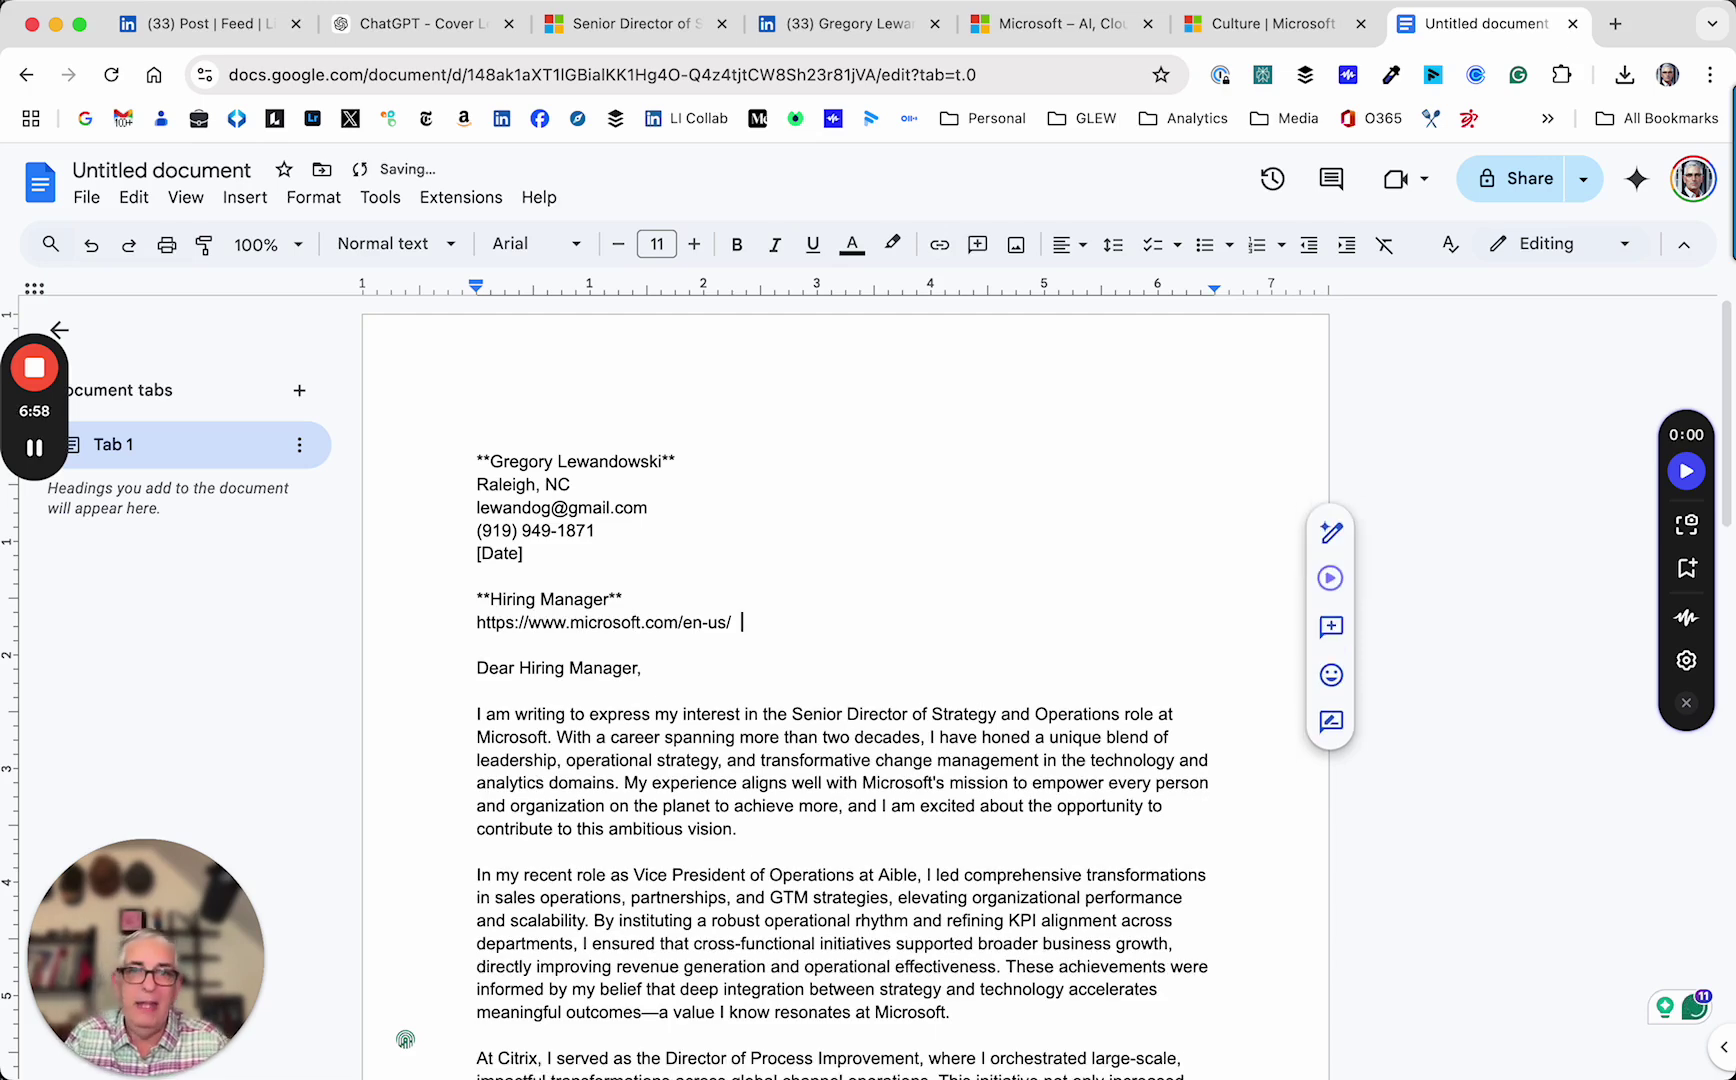
pyautogui.hotkey('shift', 'Home')
pyautogui.press('Delete')
pyautogui.press('BackSpace')
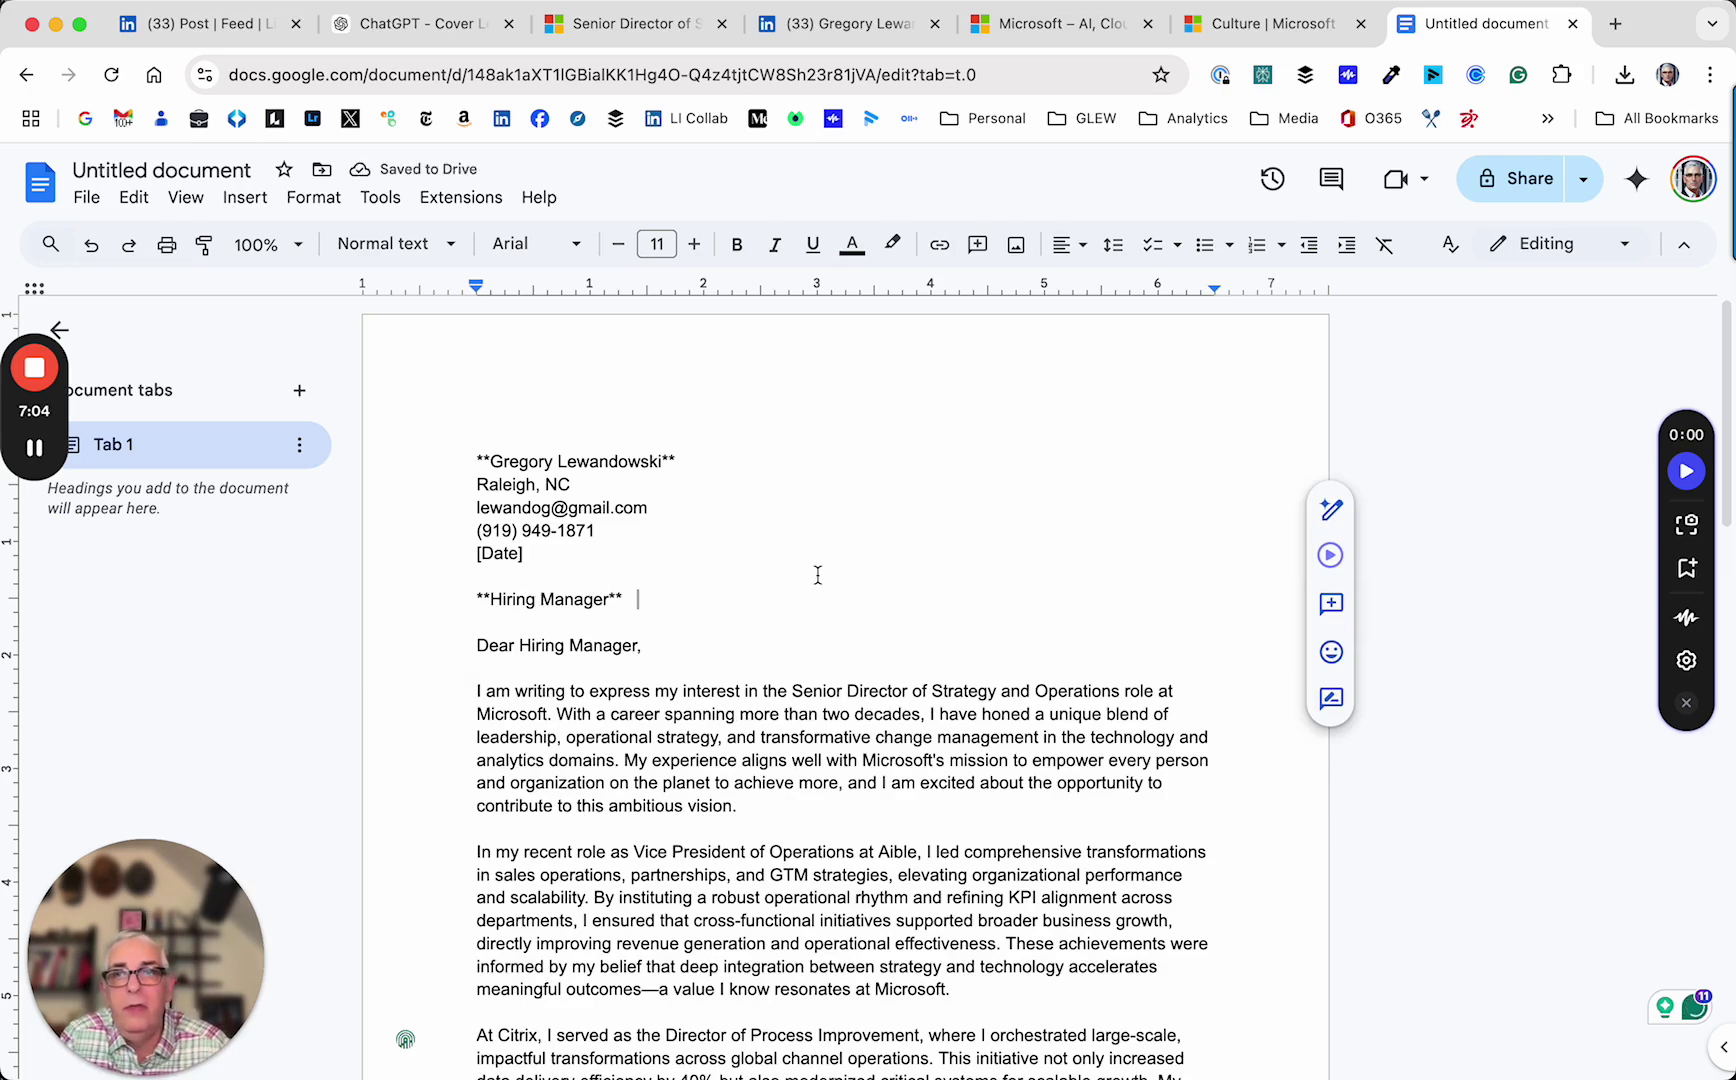
# Step: Glance back at the letter in ChatGPT, then return to the LinkedIn Tip #4 post
pyautogui.click(430, 30)
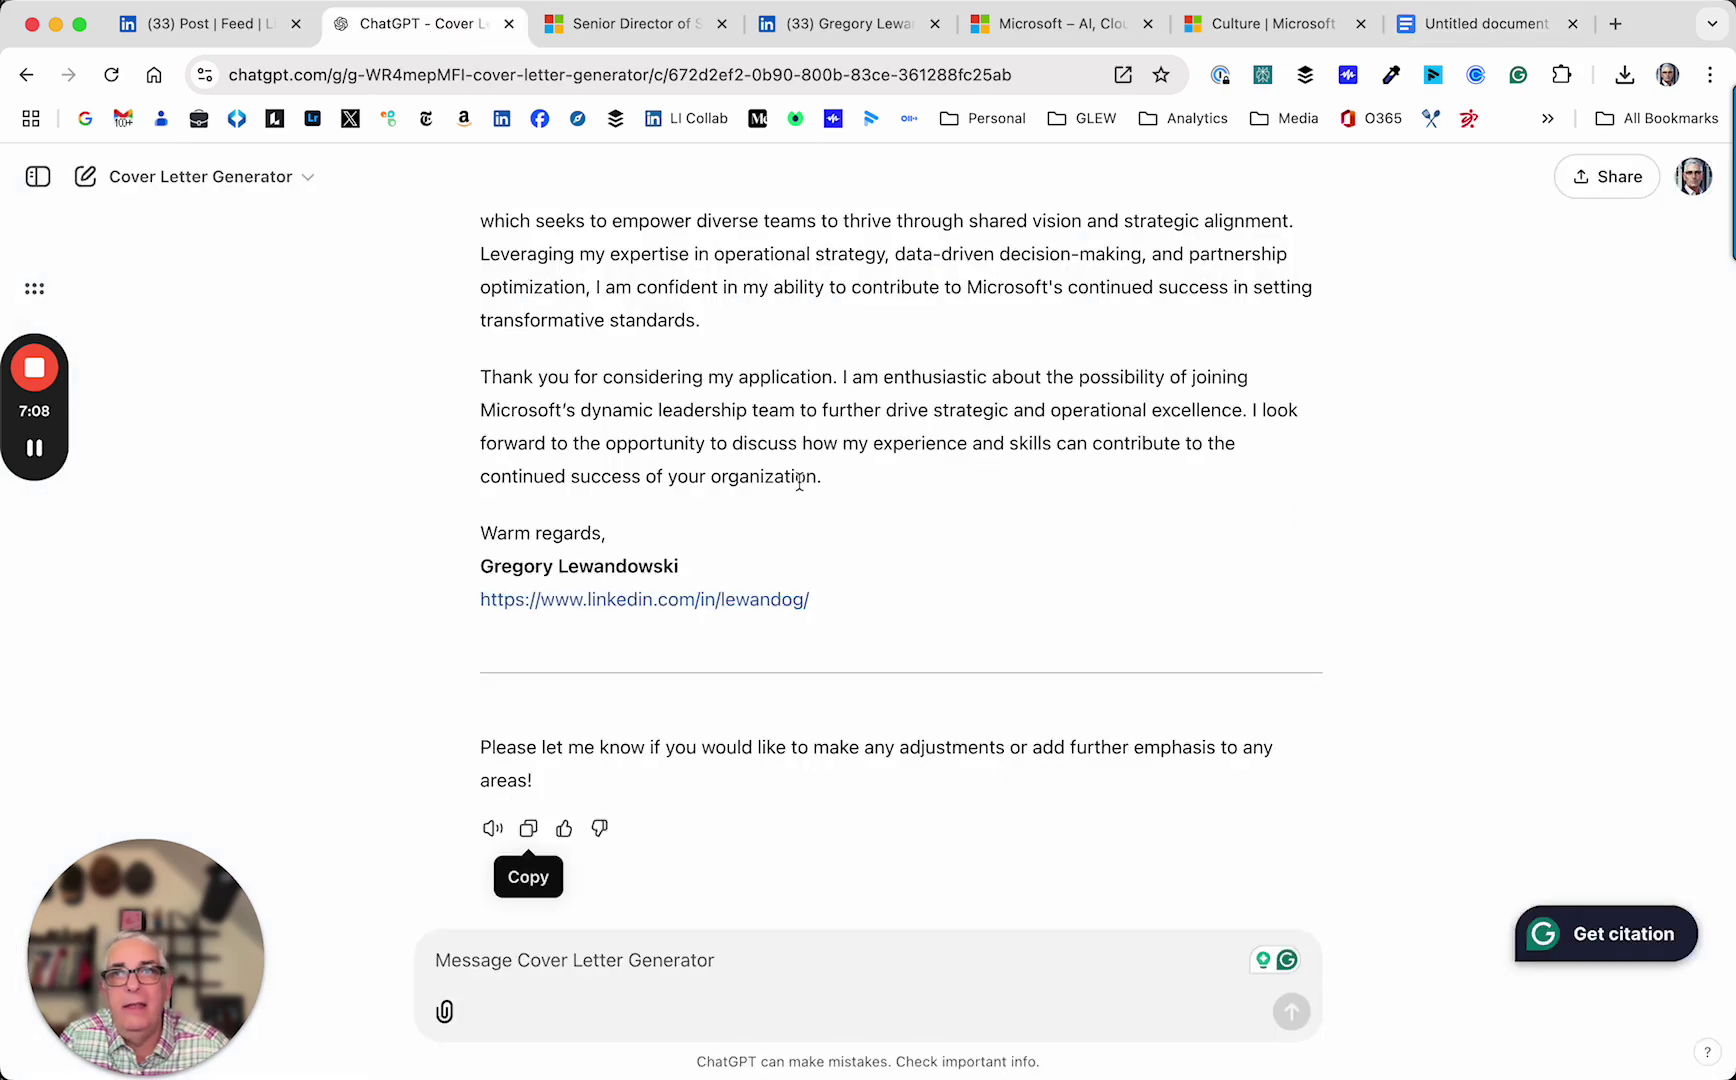
pyautogui.click(213, 28)
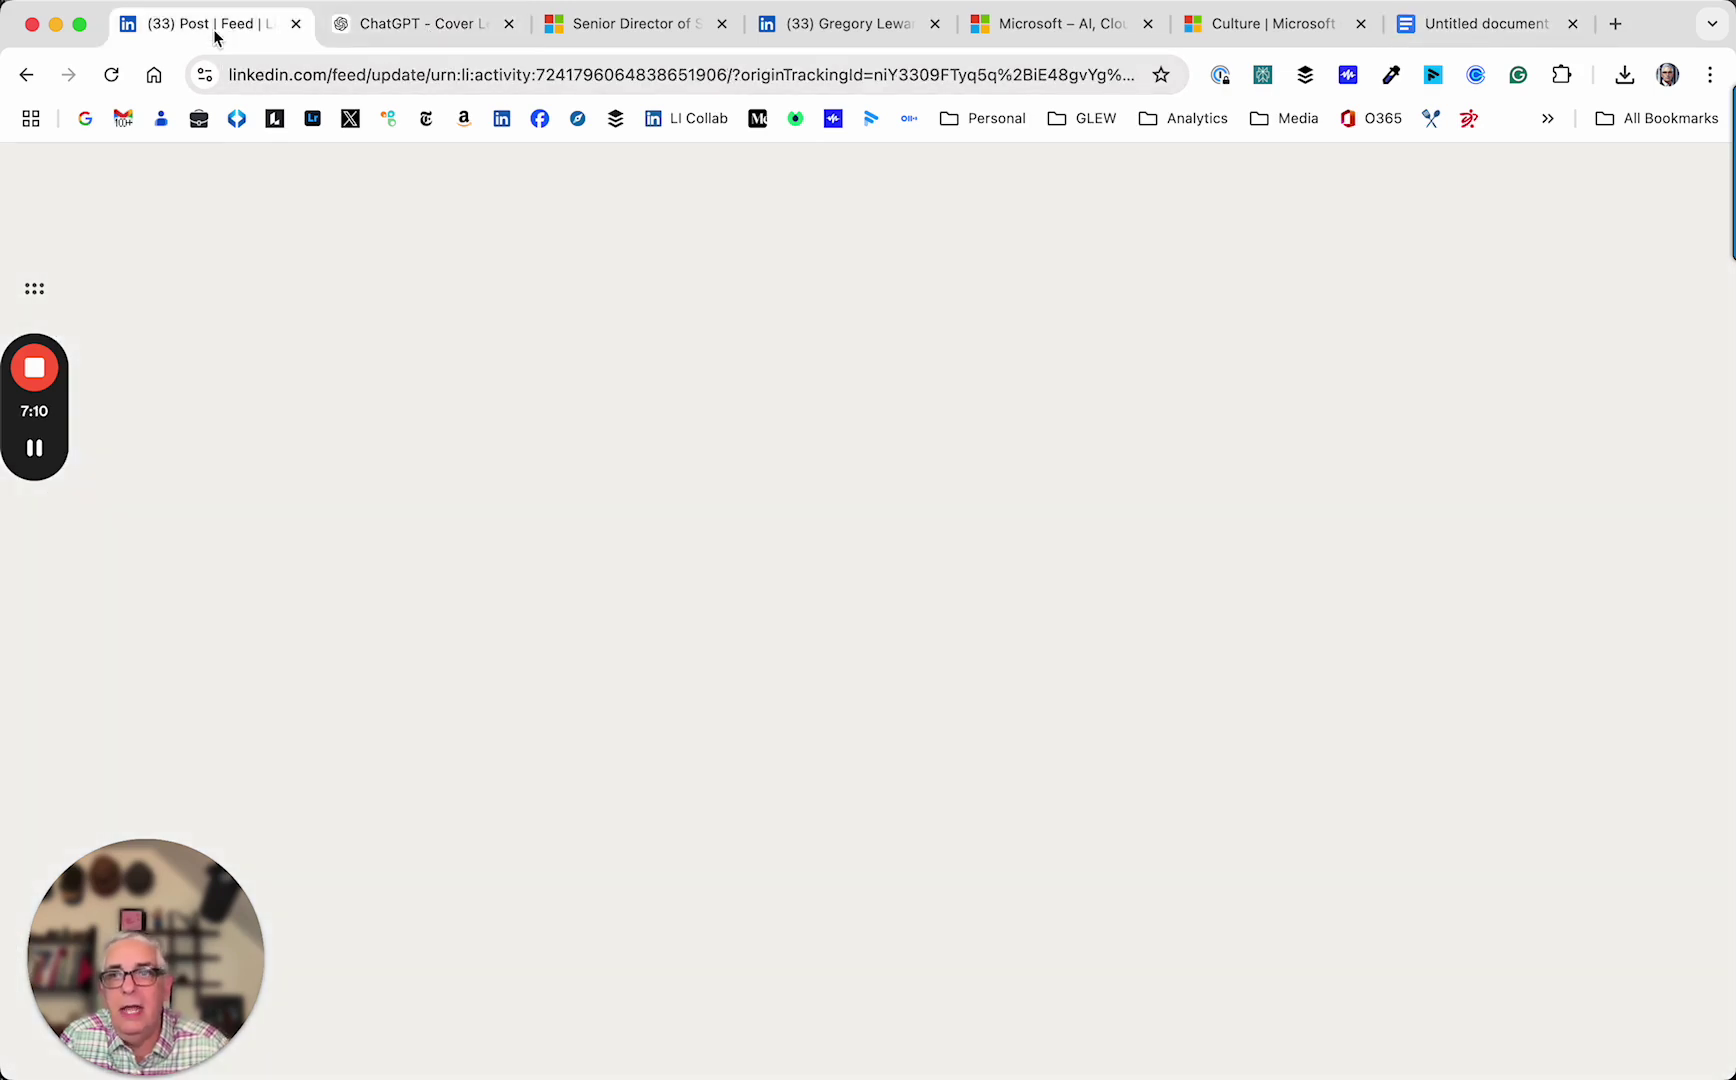